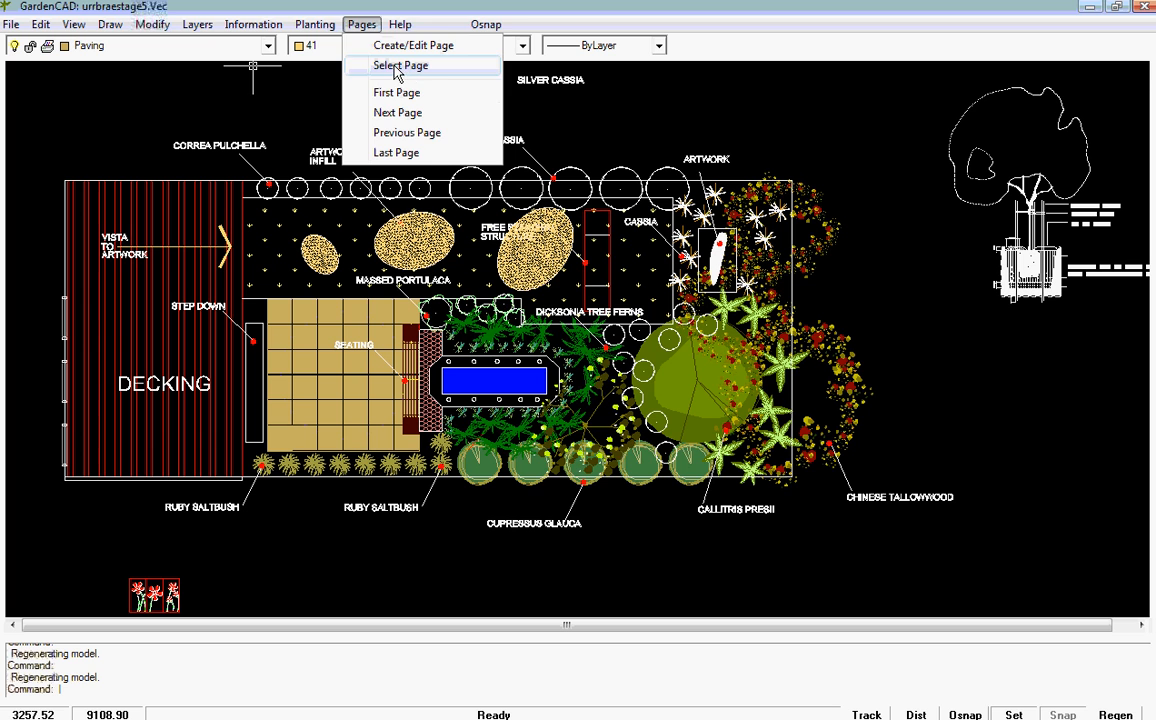
Step: Switch from the garden model to the Proposal page
click(397, 67)
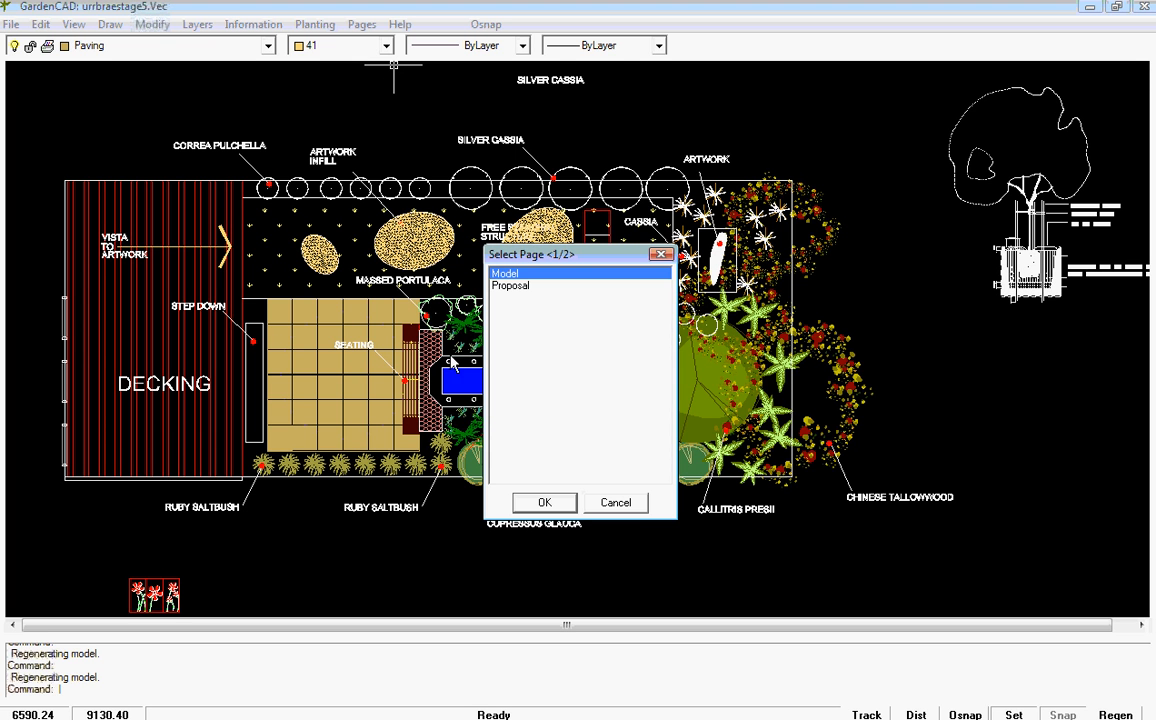
click(512, 287)
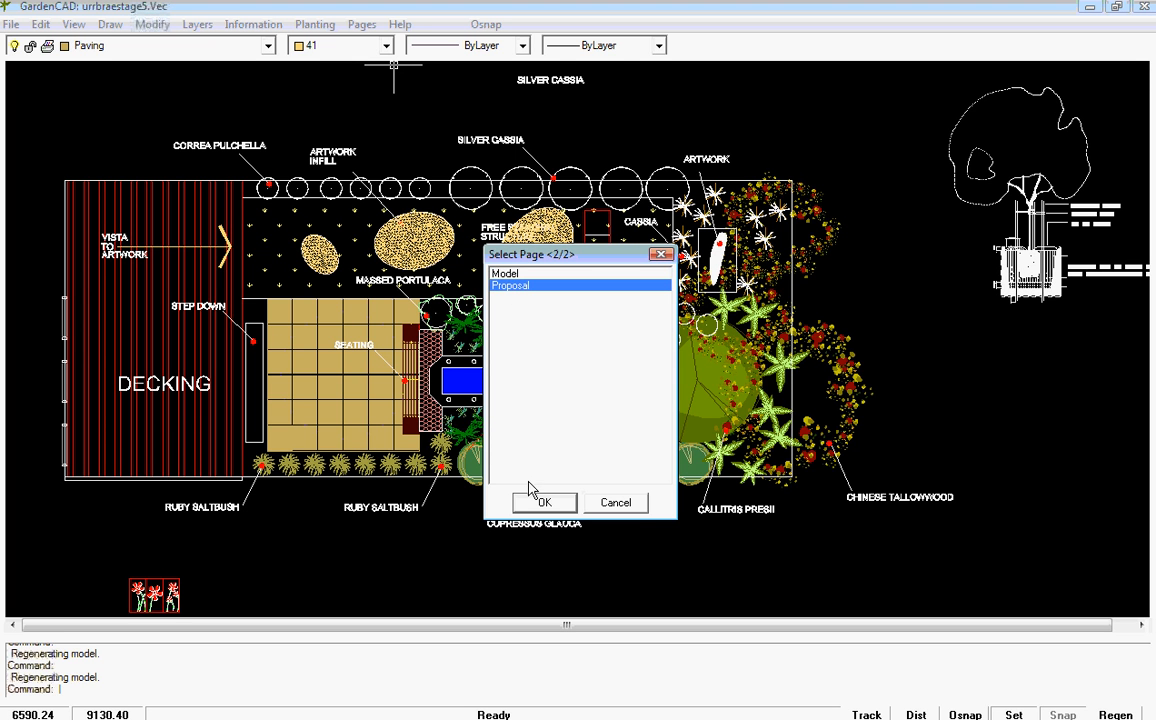
click(545, 503)
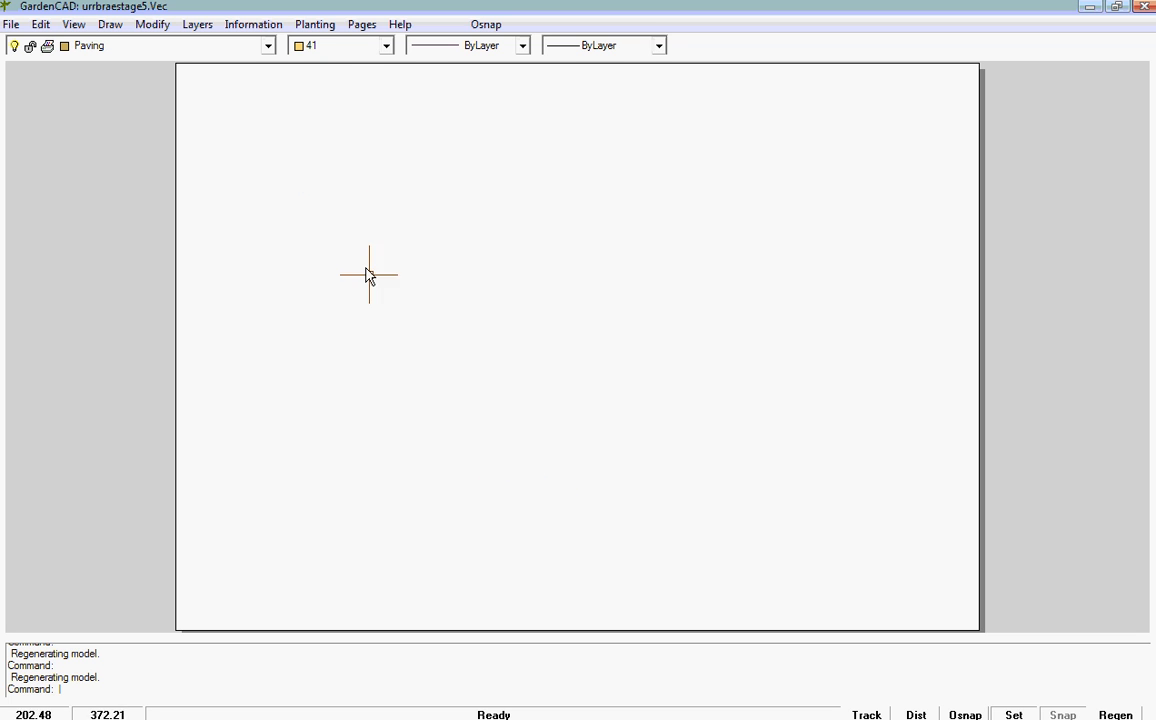
Step: Create a new A1 page in Album orientation and name it ActualDesign
click(363, 27)
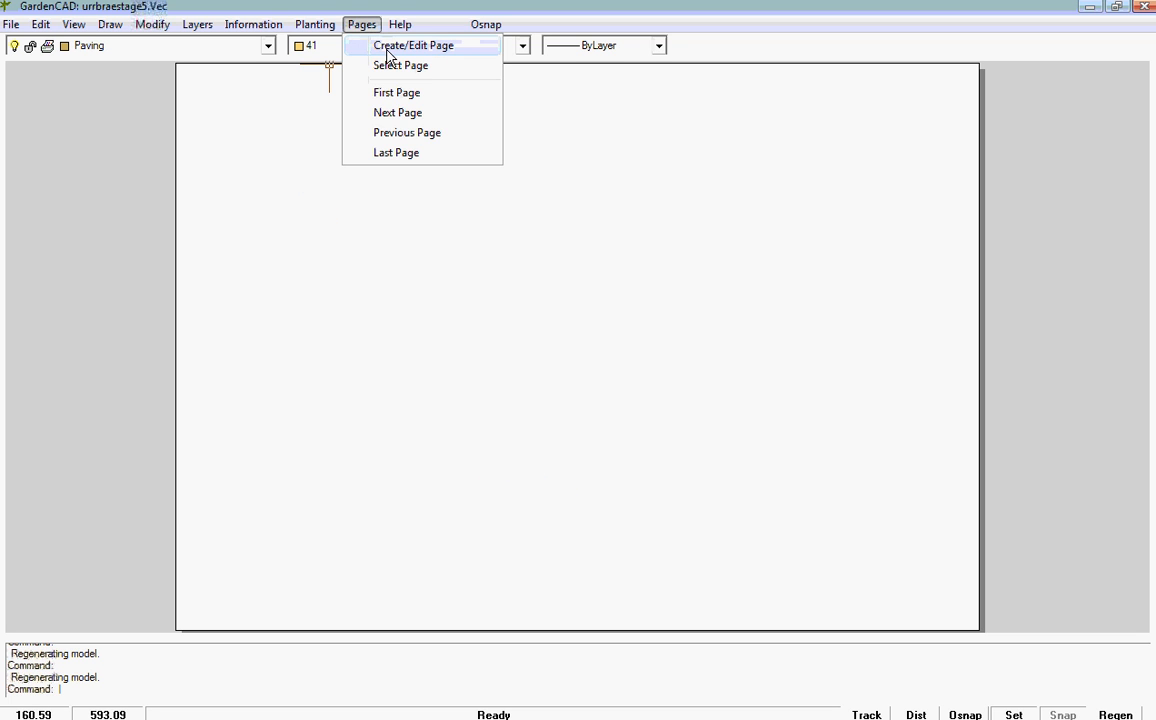
click(389, 50)
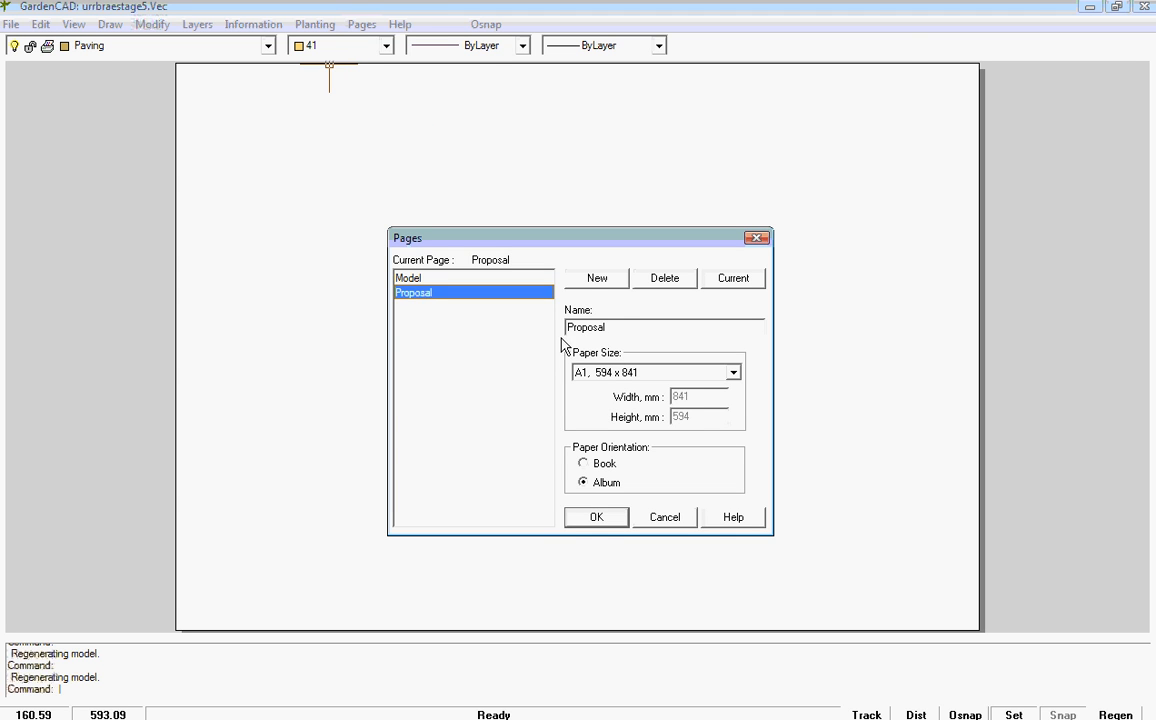
click(600, 283)
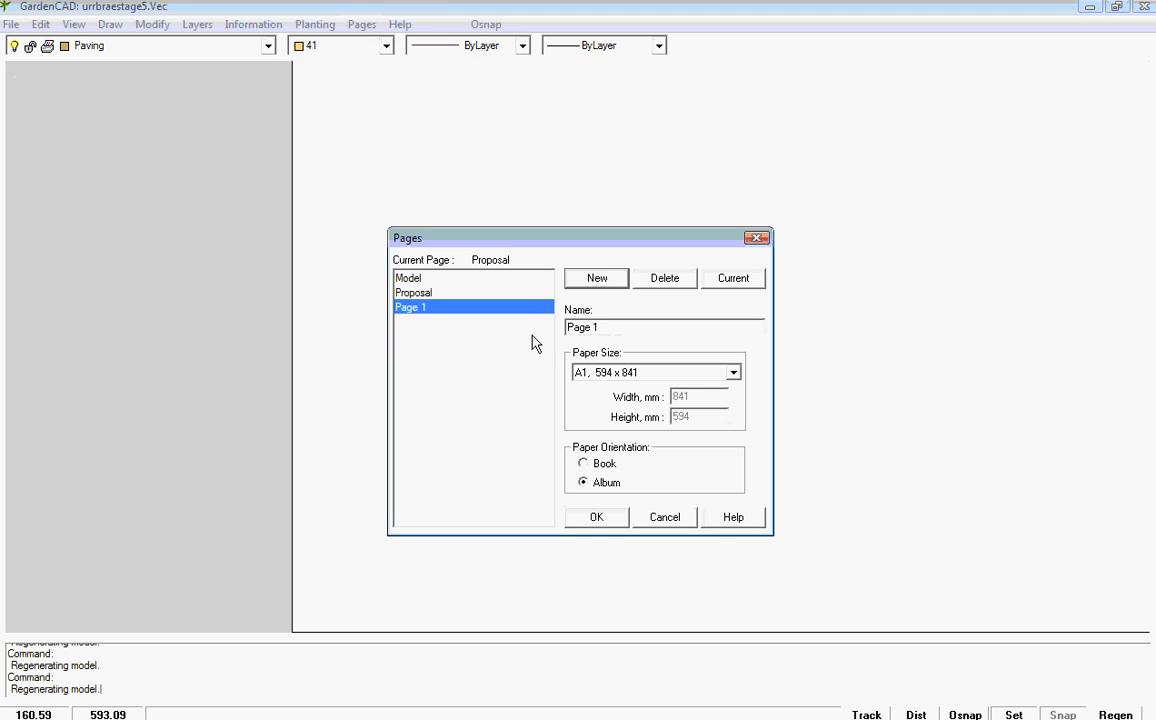
click(620, 328)
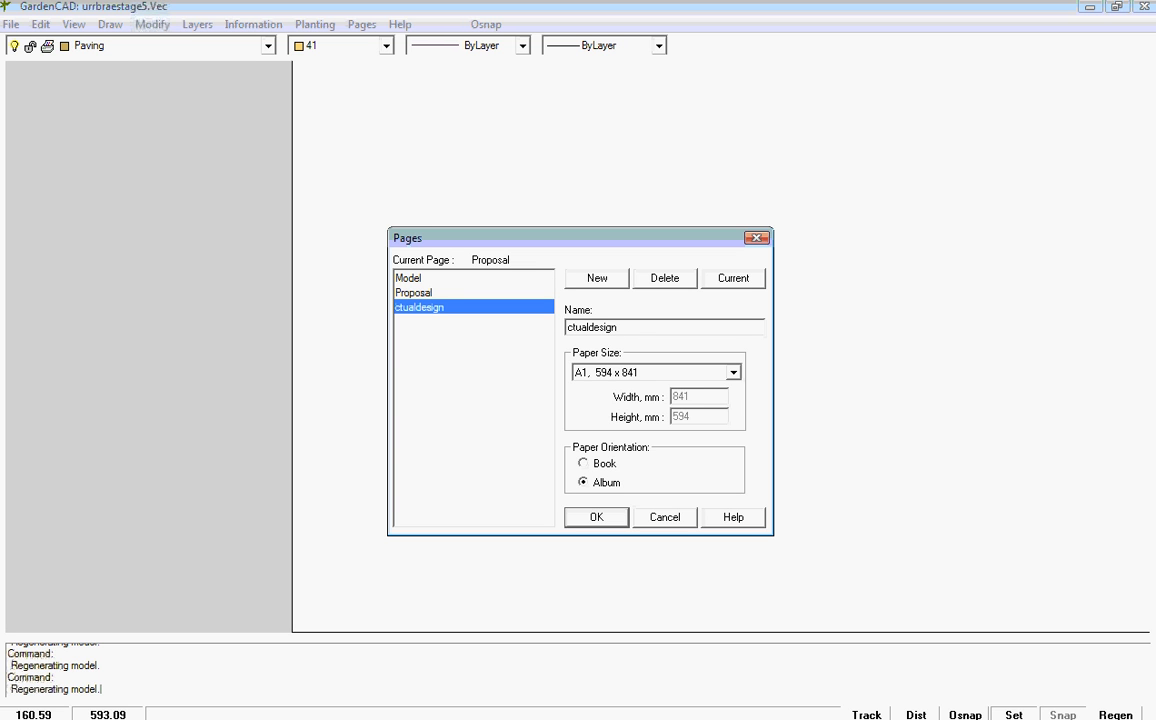
key(BackSpace)
key(BackSpace)
key(BackSpace)
key(BackSpace)
key(BackSpace)
key(BackSpace)
key(BackSpace)
key(BackSpace)
key(BackSpace)
key(BackSpace)
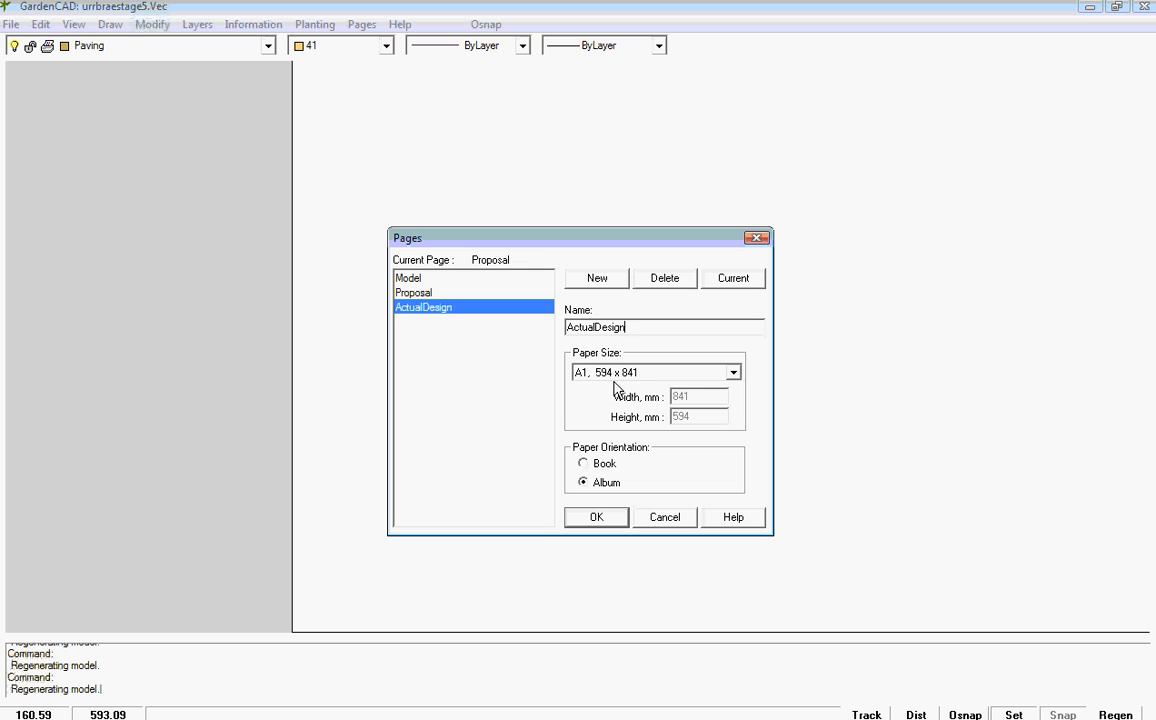
click(599, 519)
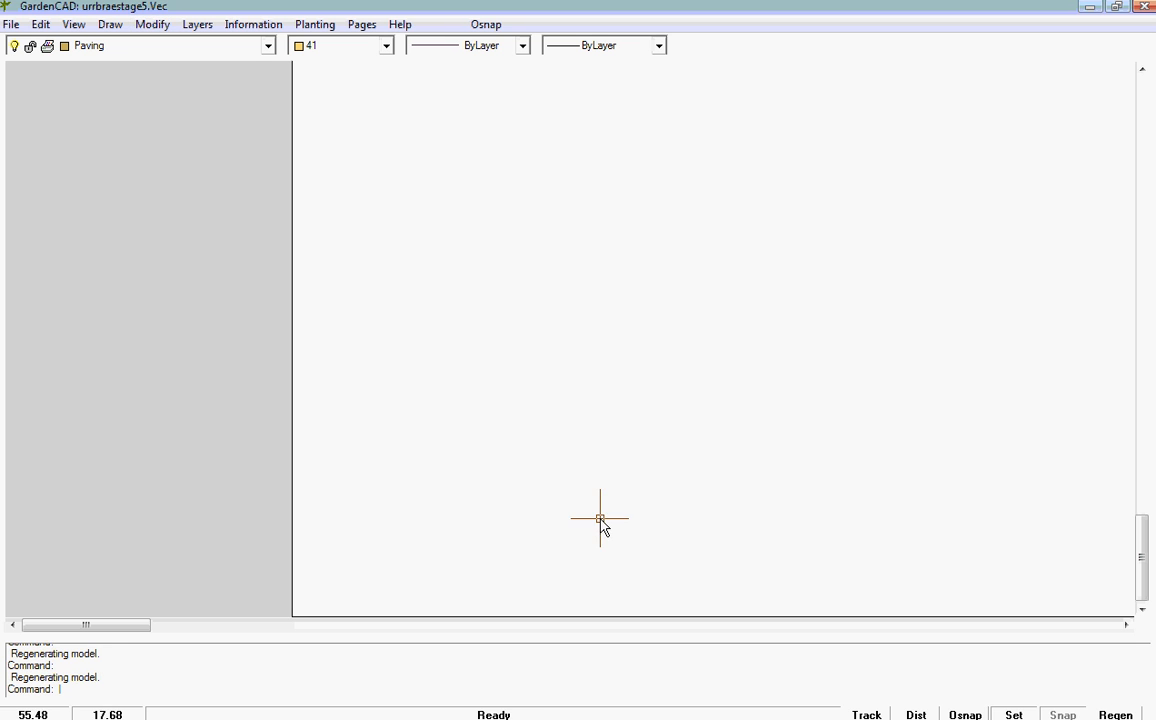
Step: Go to the Model page to view the garden plan
click(363, 24)
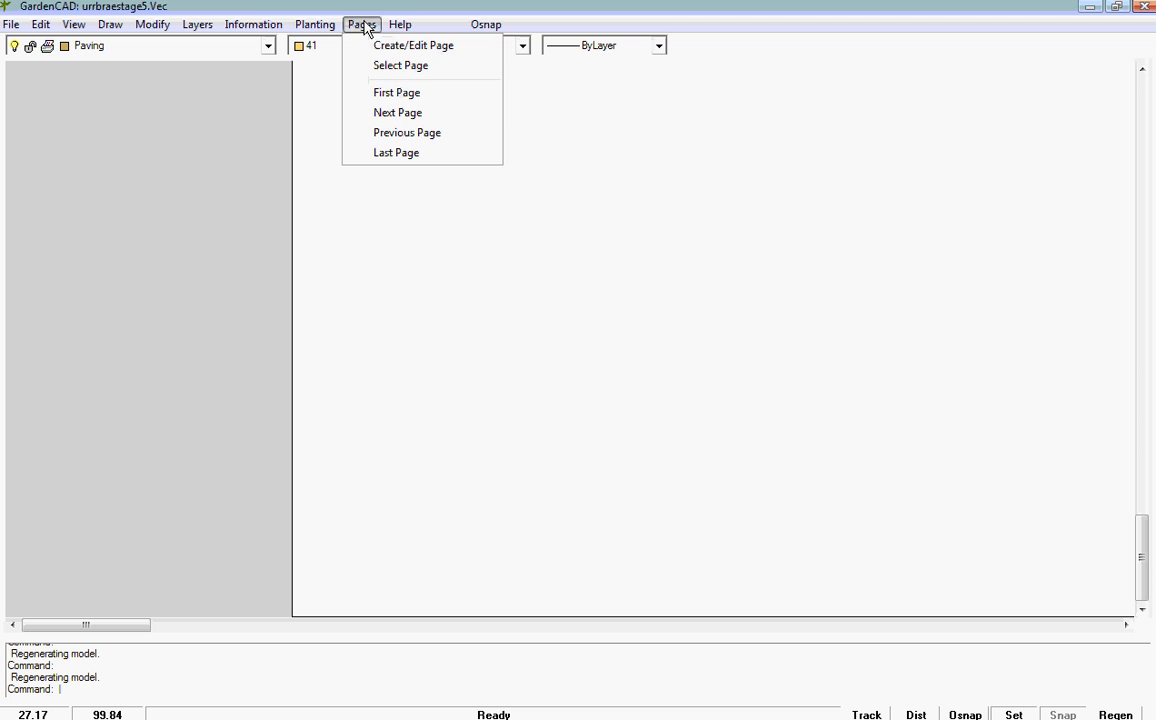
click(402, 67)
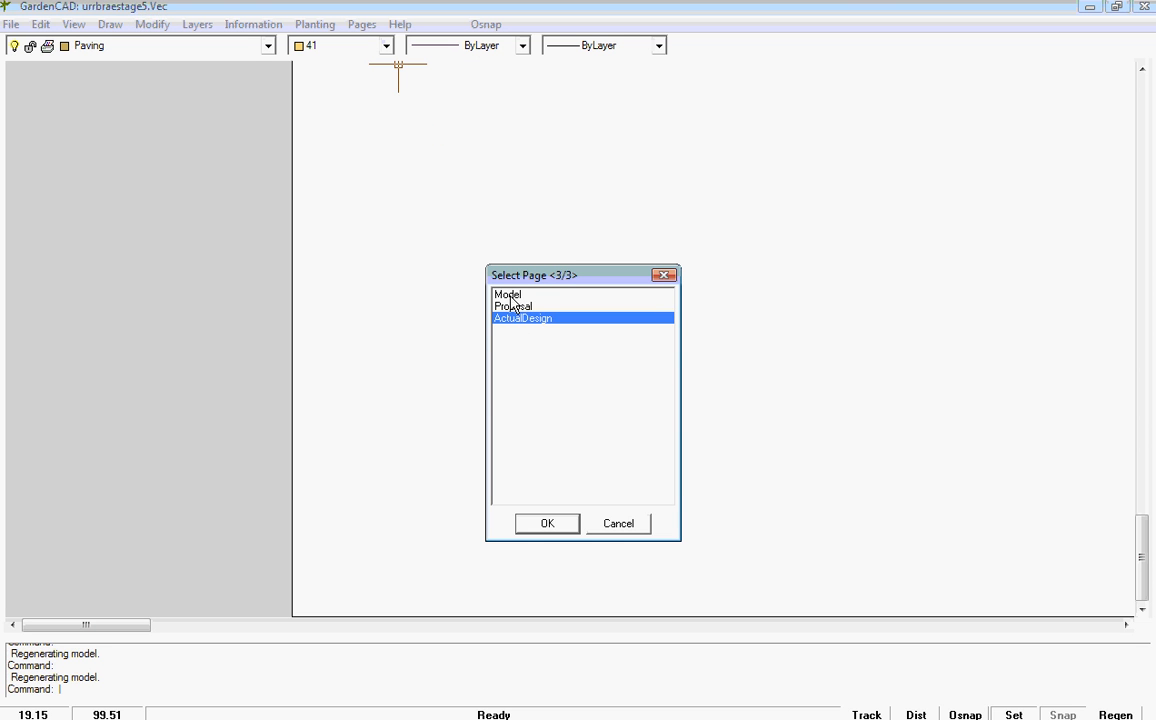
click(508, 295)
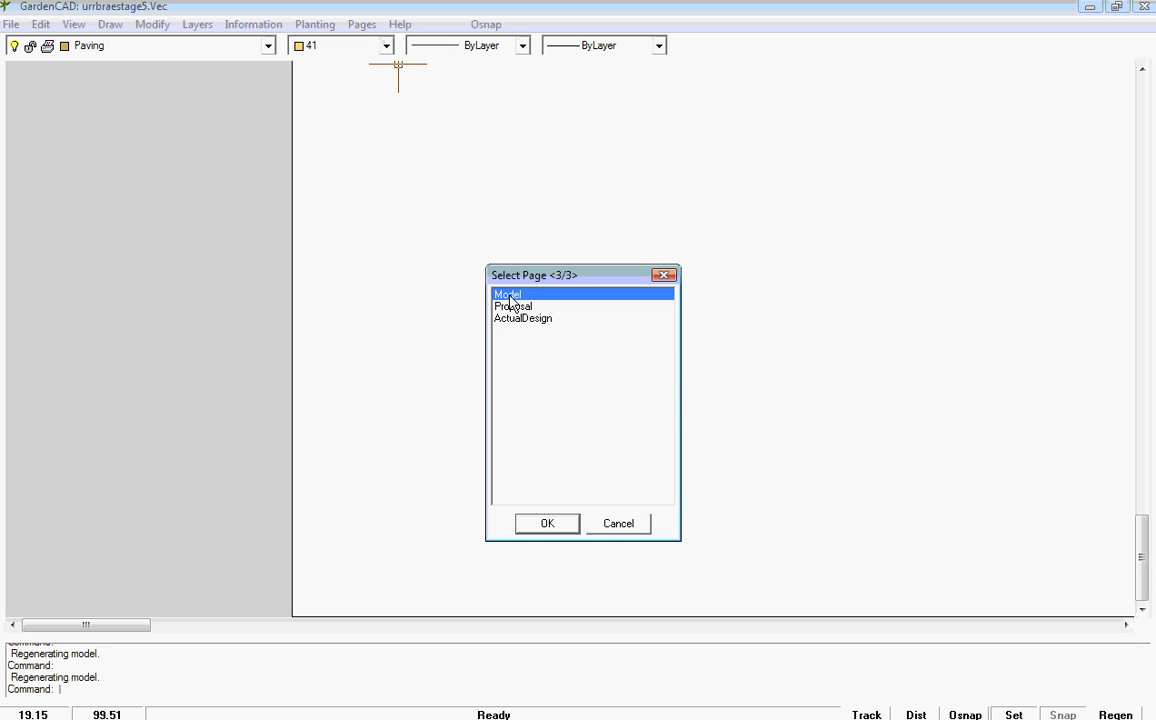
click(559, 528)
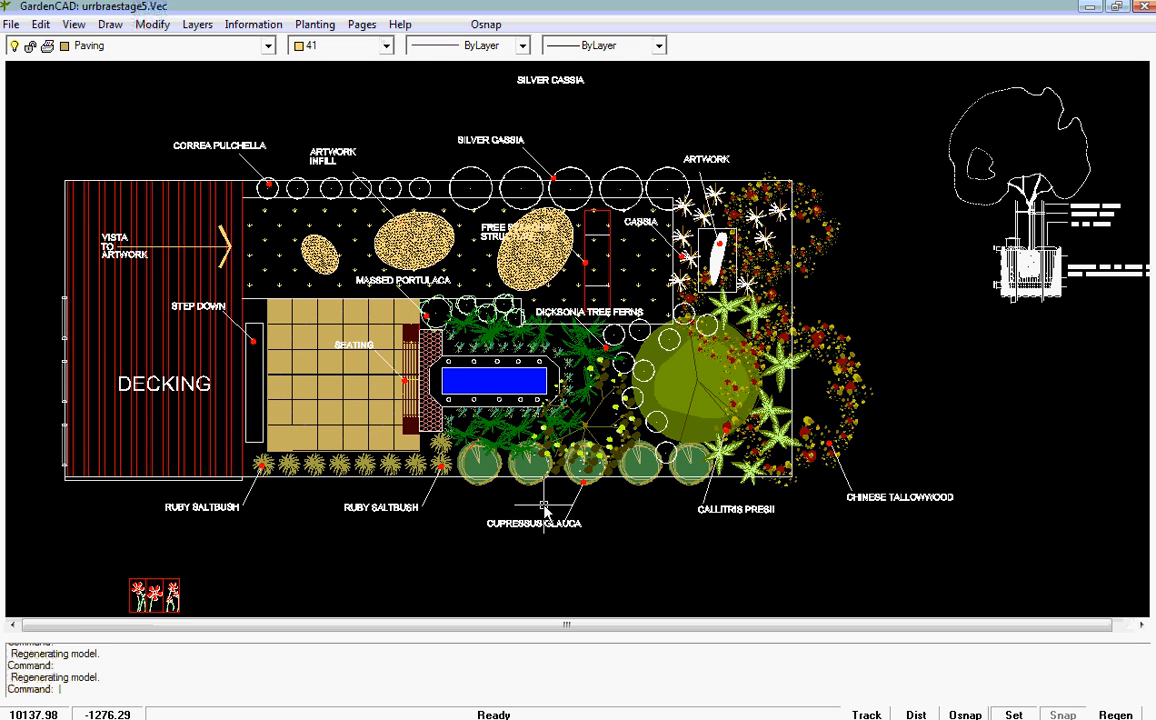
Step: Make Proposal the current page
click(315, 24)
mouse_move(362, 26)
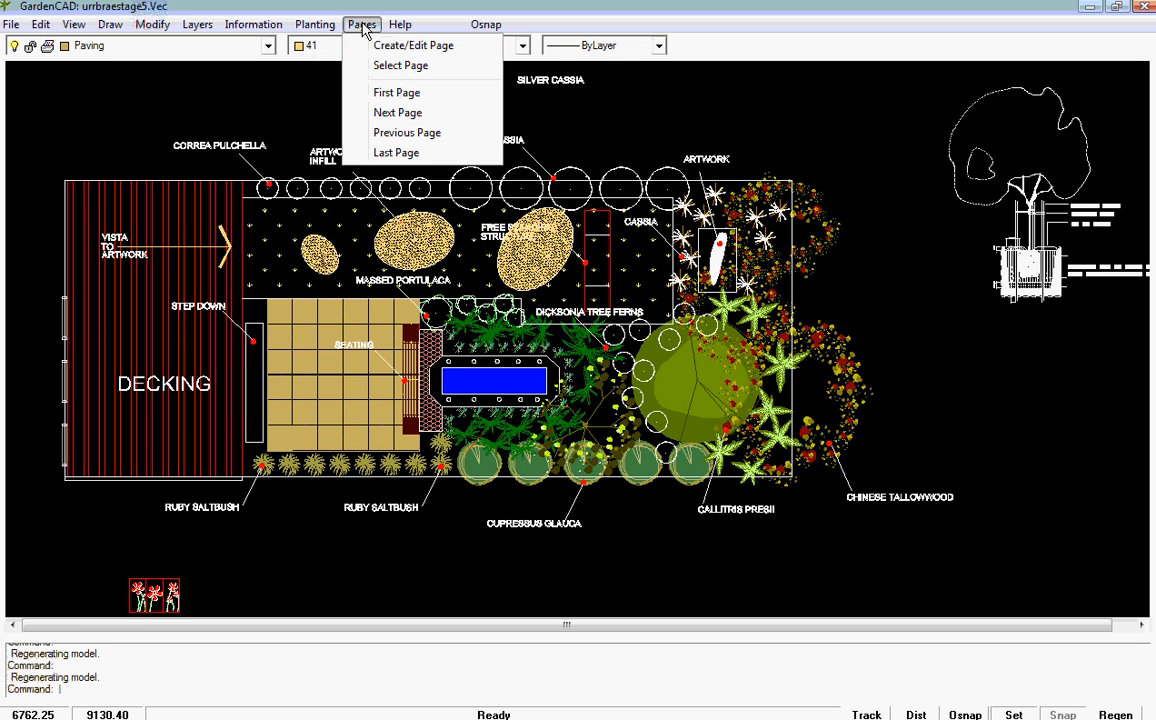
click(360, 66)
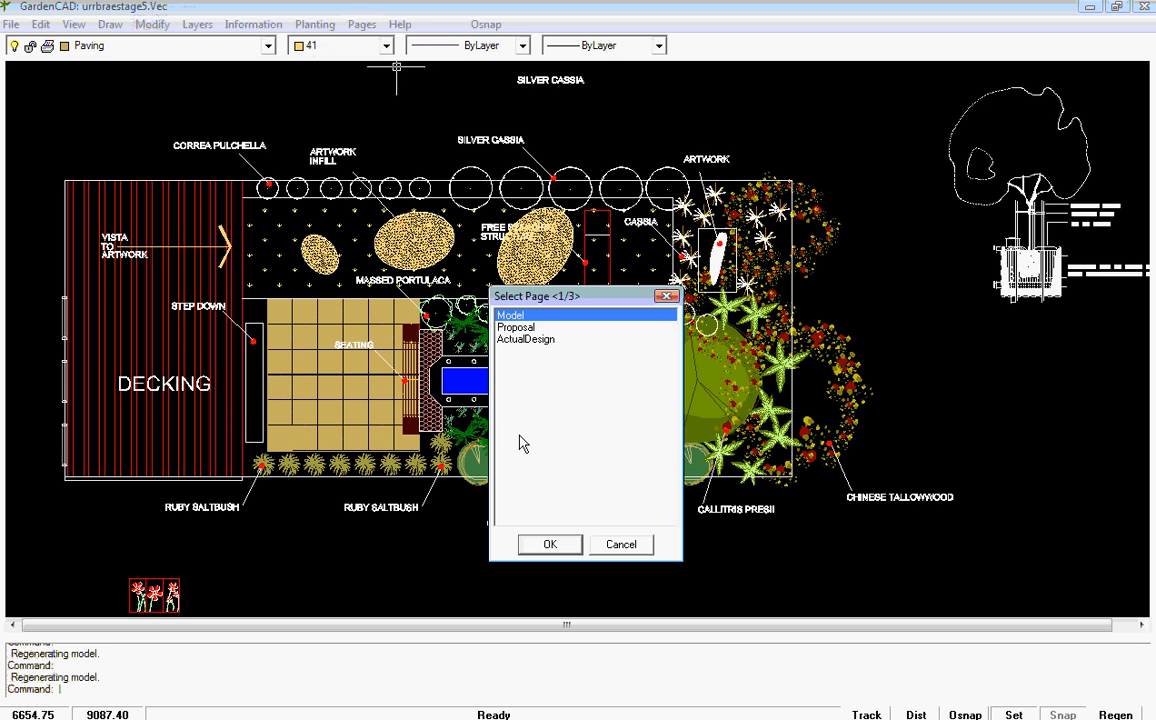
click(517, 328)
click(553, 546)
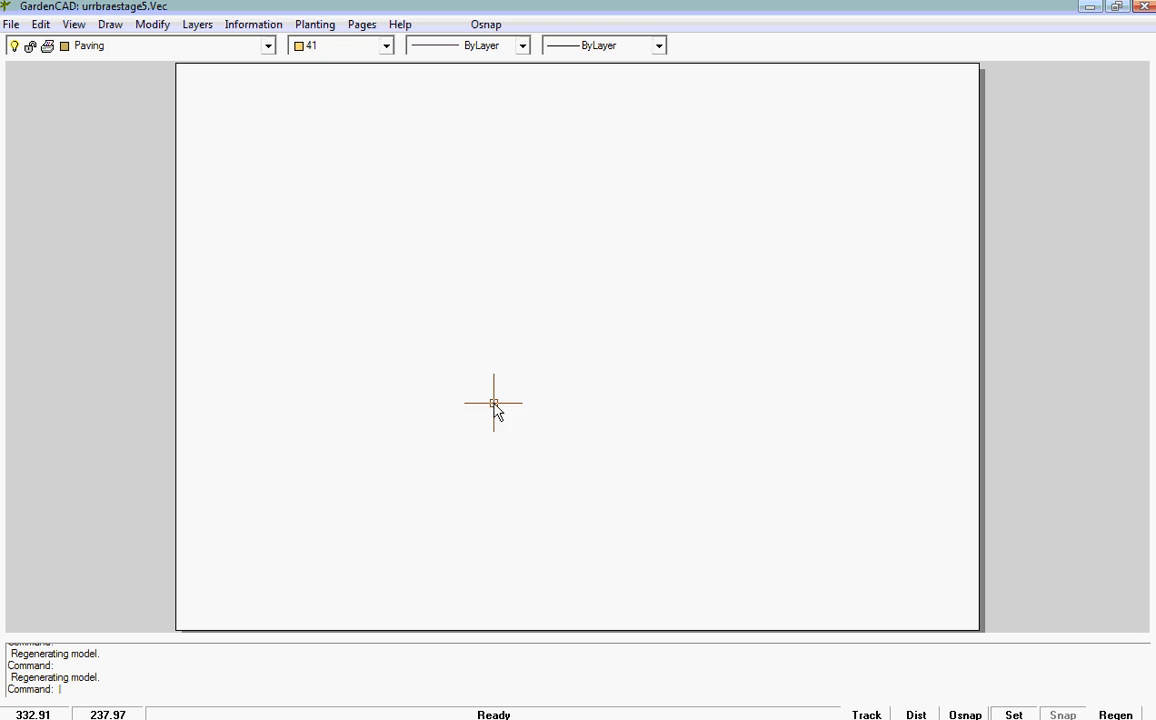
Step: Insert the A1Sheet block at scale 1 with its insertion point on the lower-left corner of the Proposal page
click(108, 30)
click(169, 311)
click(601, 283)
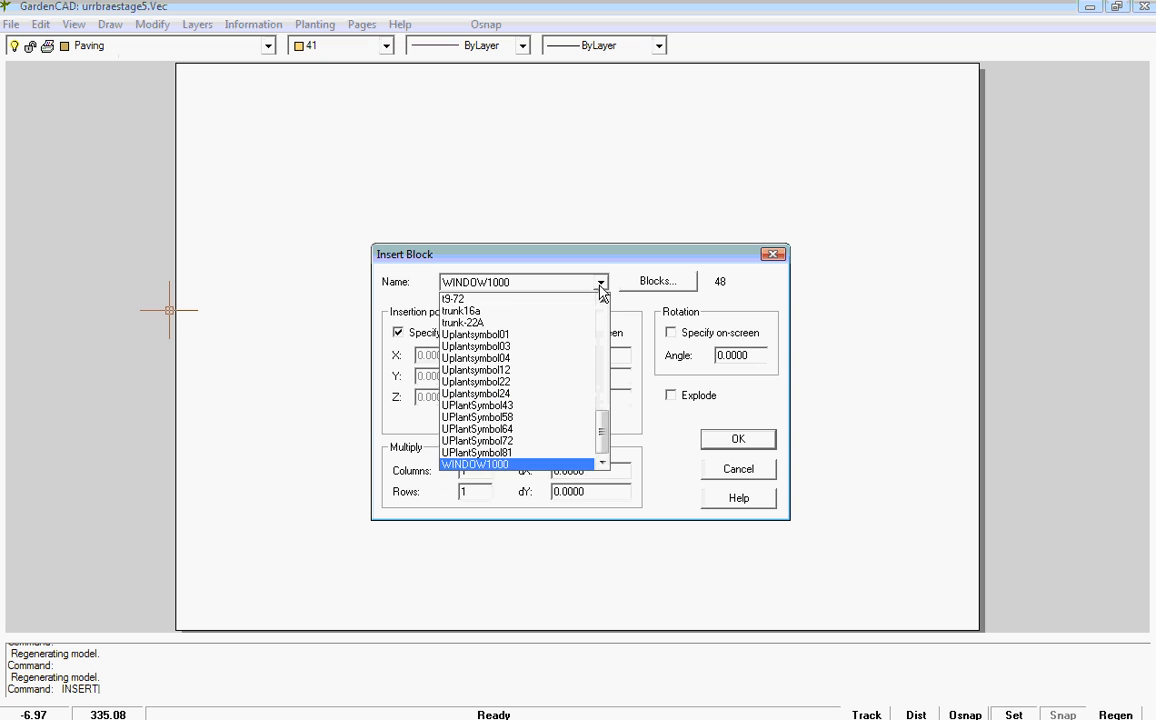
drag(603, 435, 601, 330)
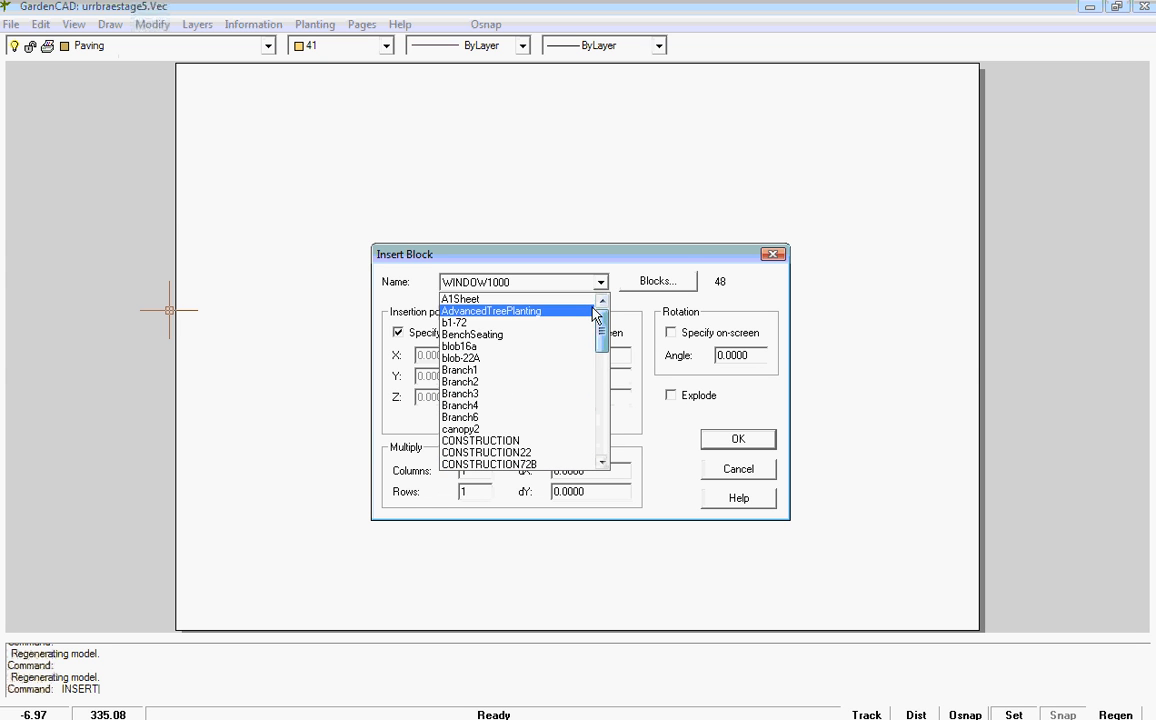
click(588, 299)
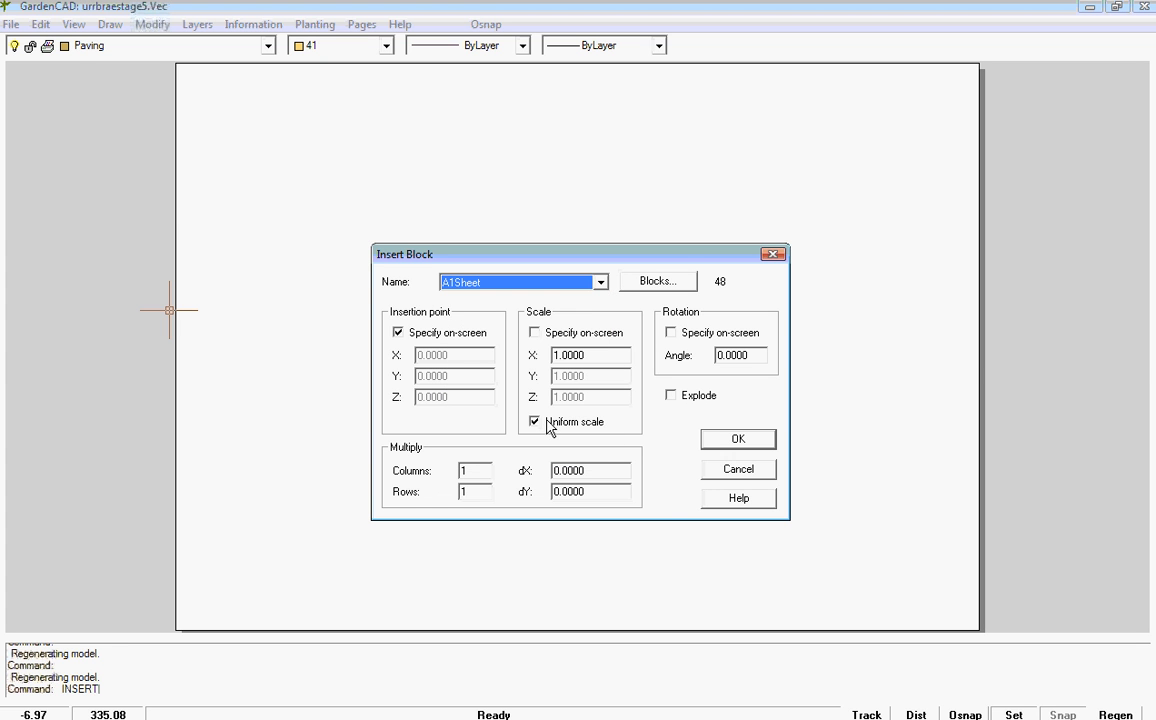
click(737, 441)
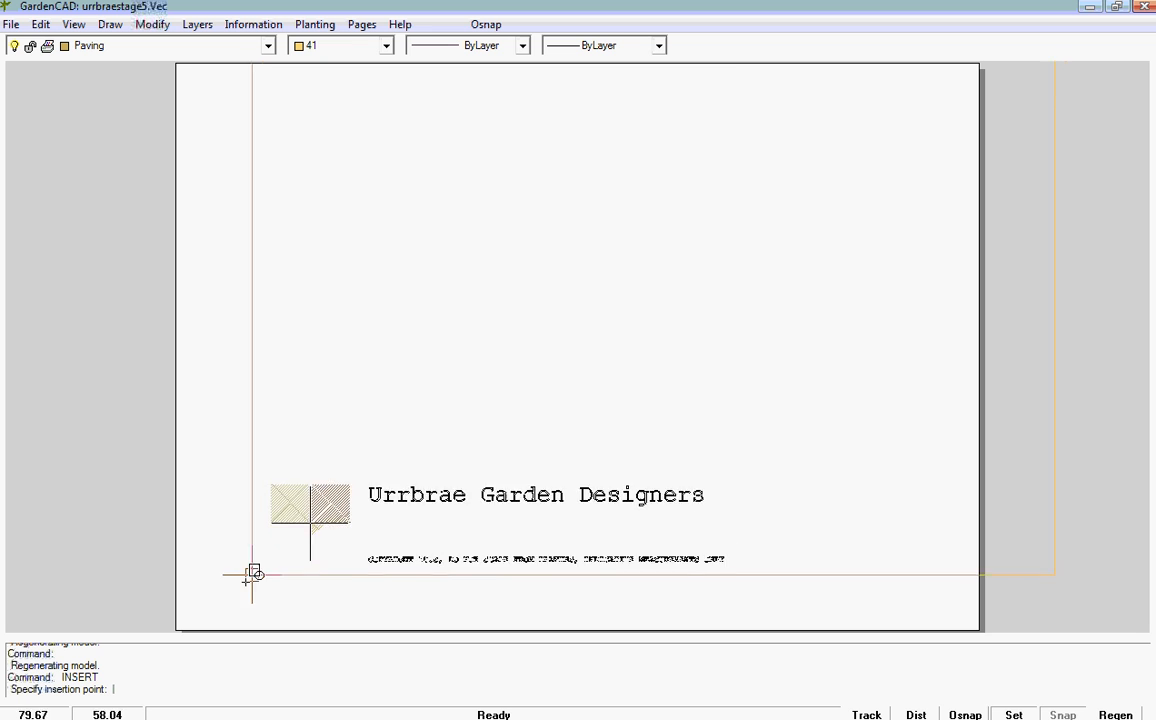
click(176, 628)
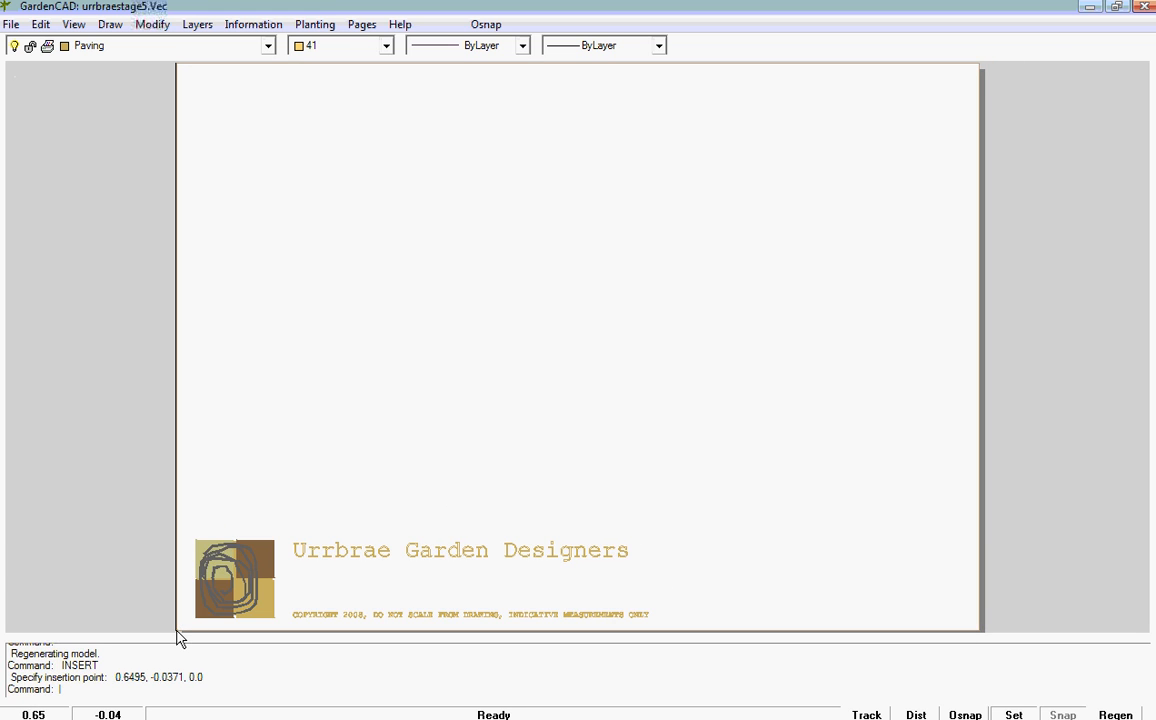
click(355, 561)
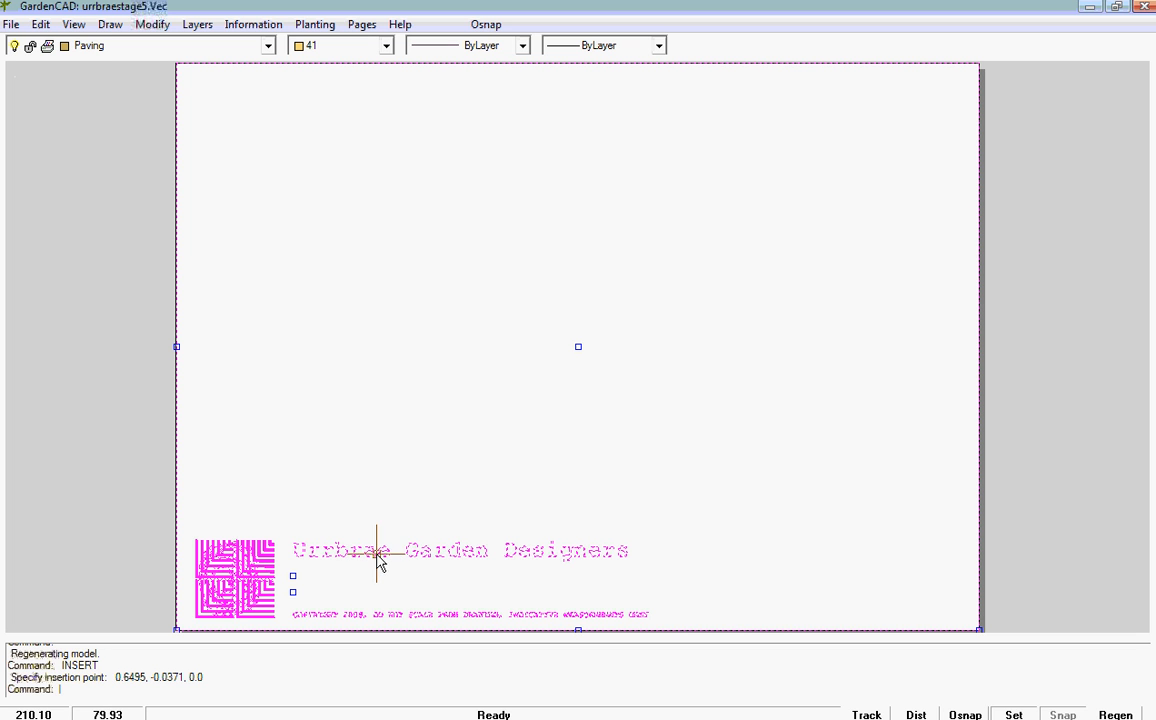
right_click(377, 556)
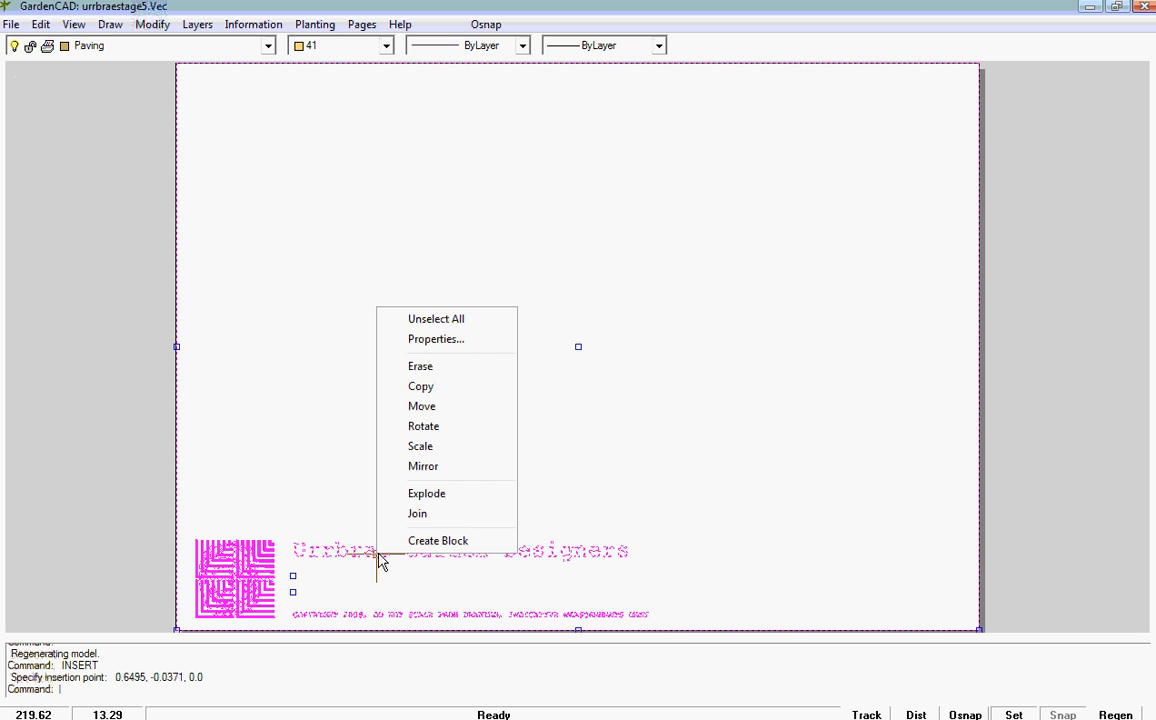
click(375, 457)
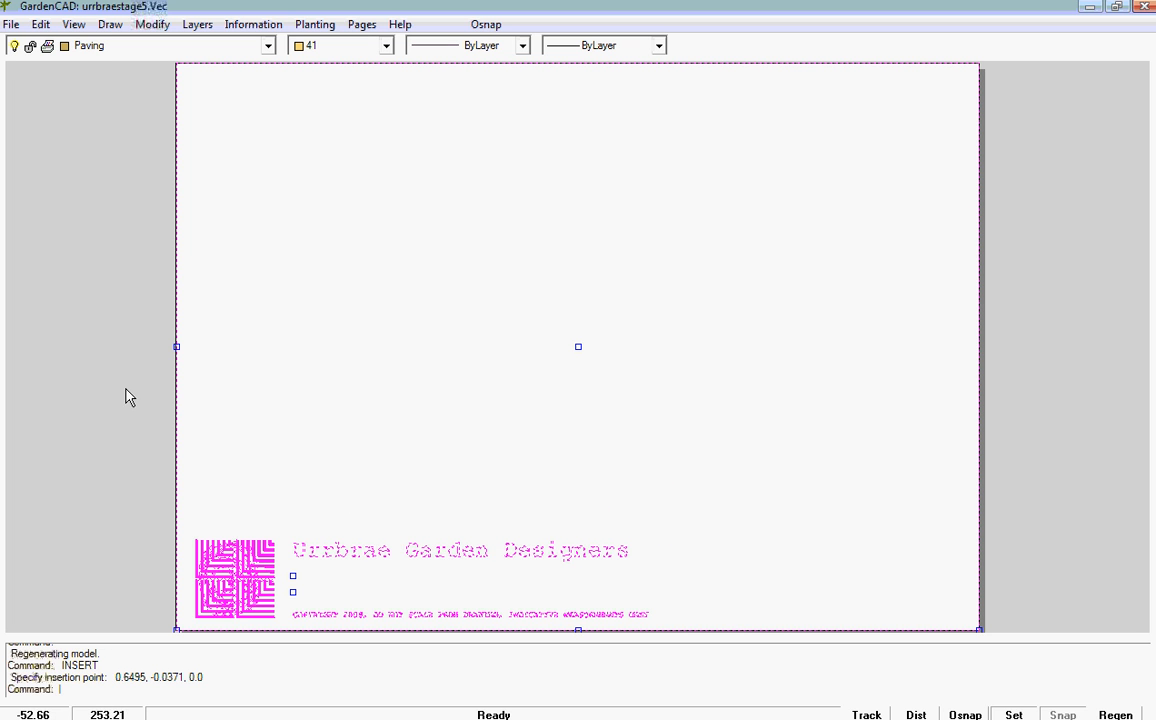
key(Escape)
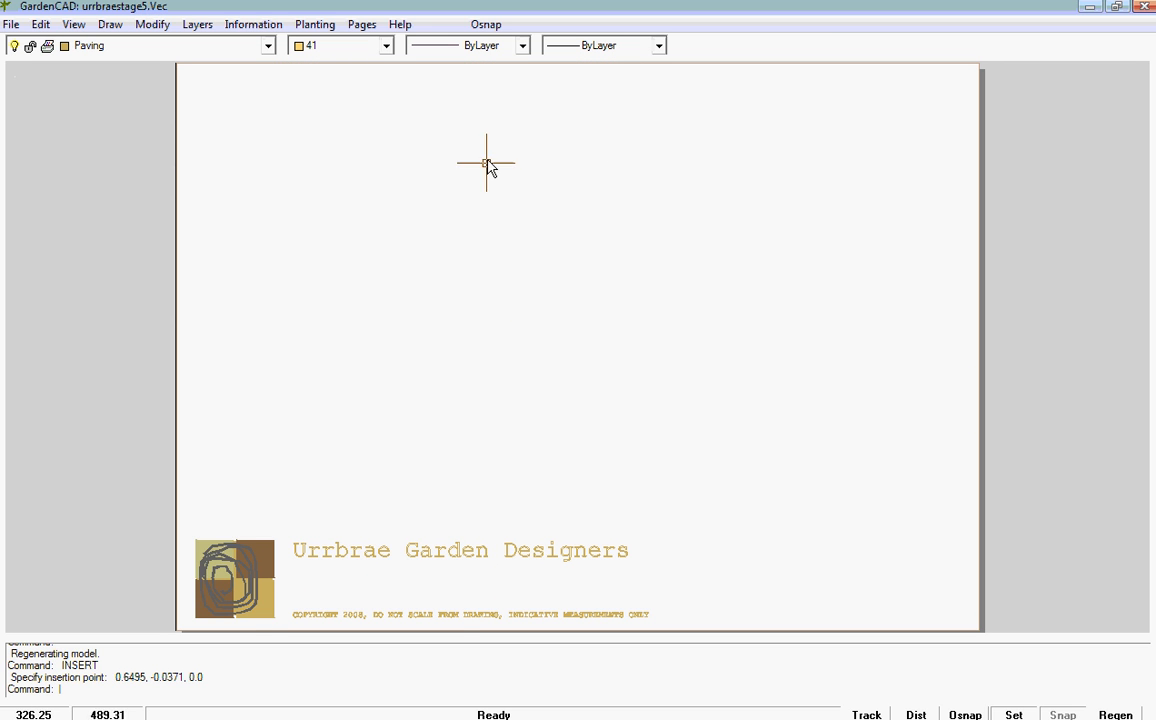
Step: Explode the inserted A1Sheet title block into separate objects
click(345, 553)
right_click(345, 553)
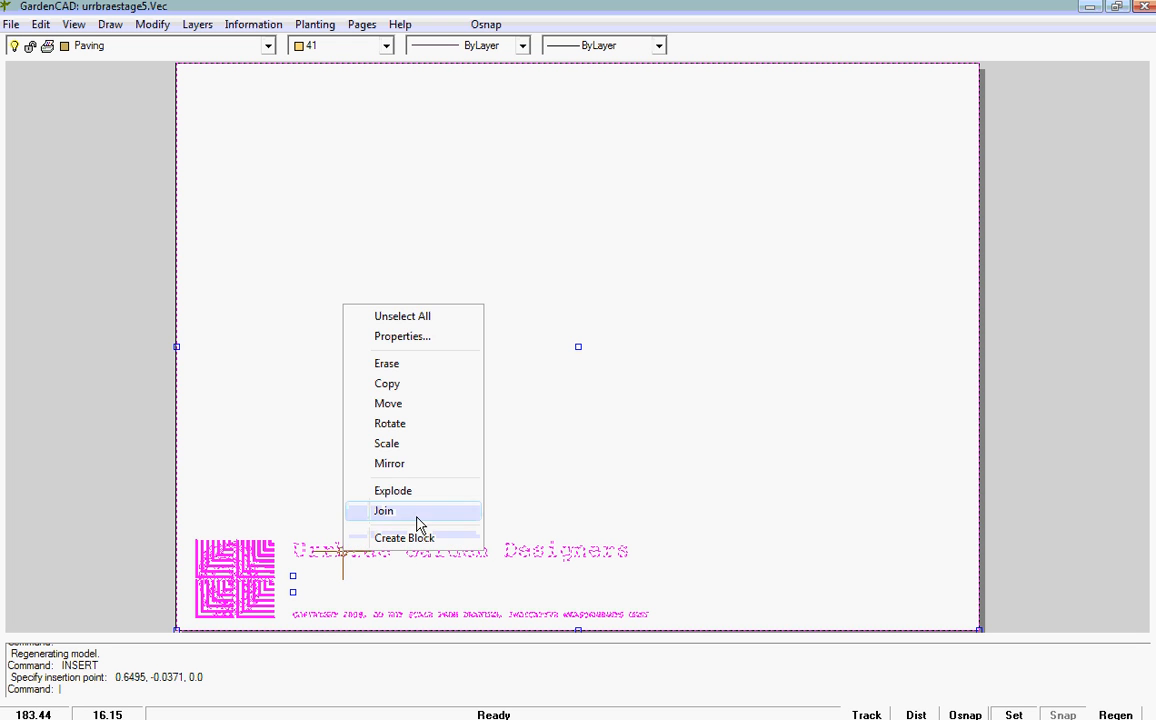
click(388, 490)
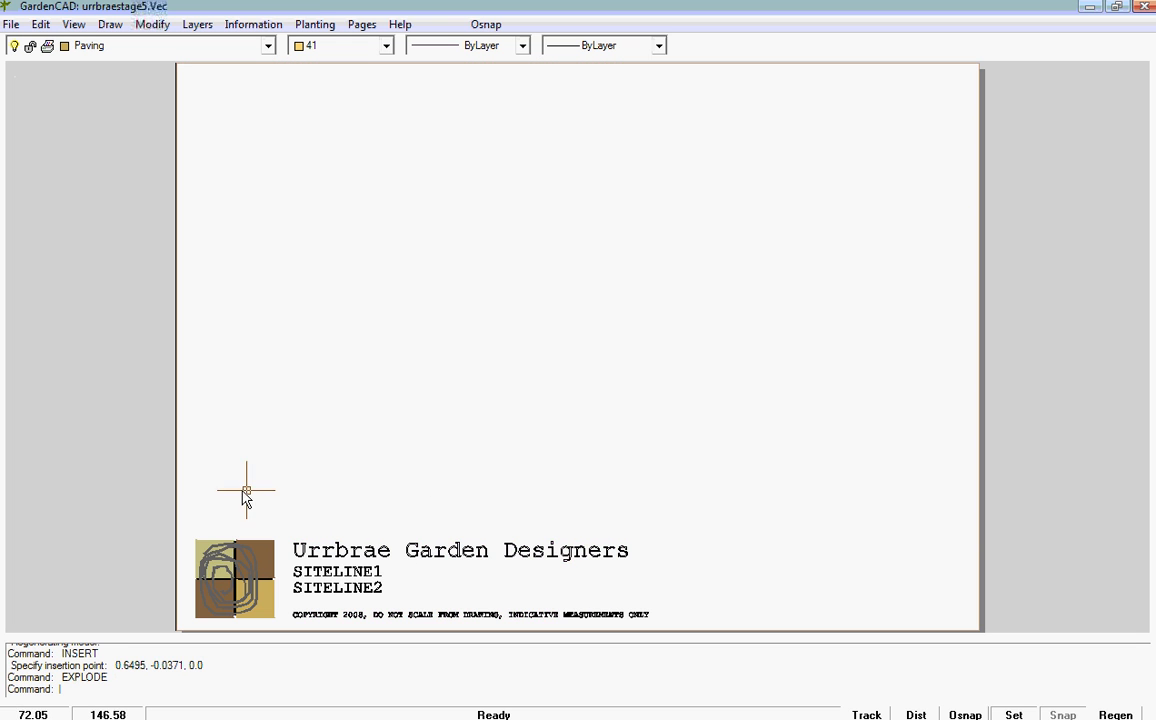
Step: Scale the logo and all title text by a factor of .5 about the logo's lower-left corner
drag(187, 495, 653, 619)
right_click(650, 612)
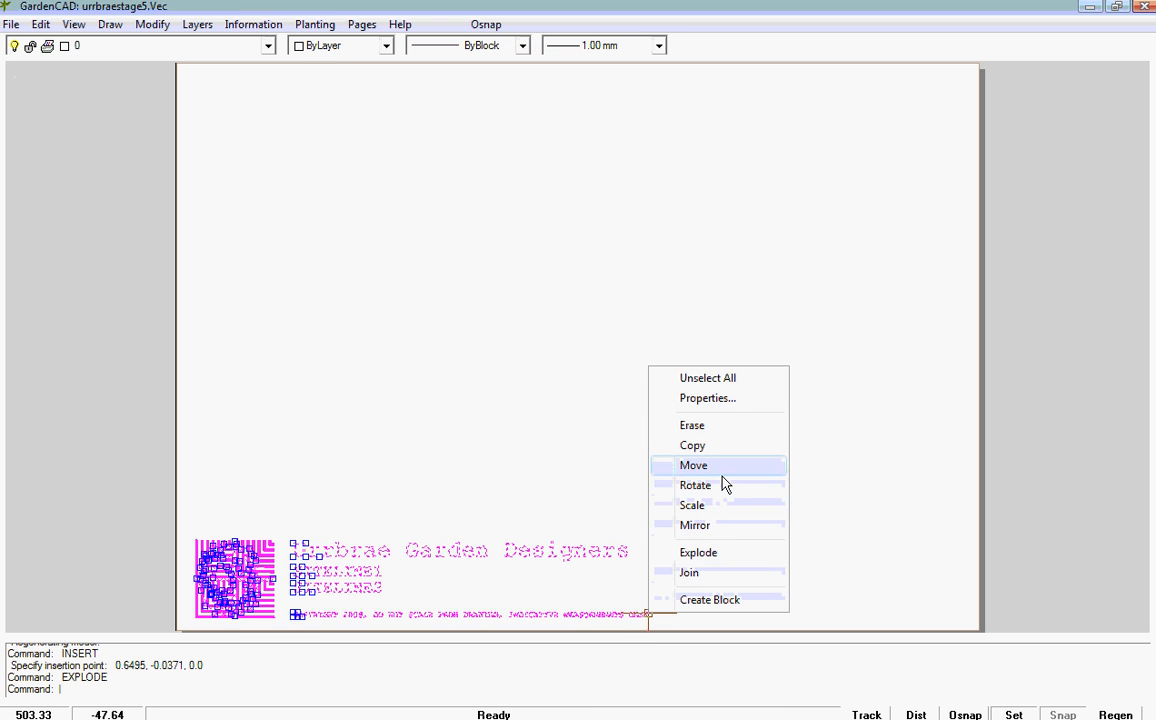
click(702, 508)
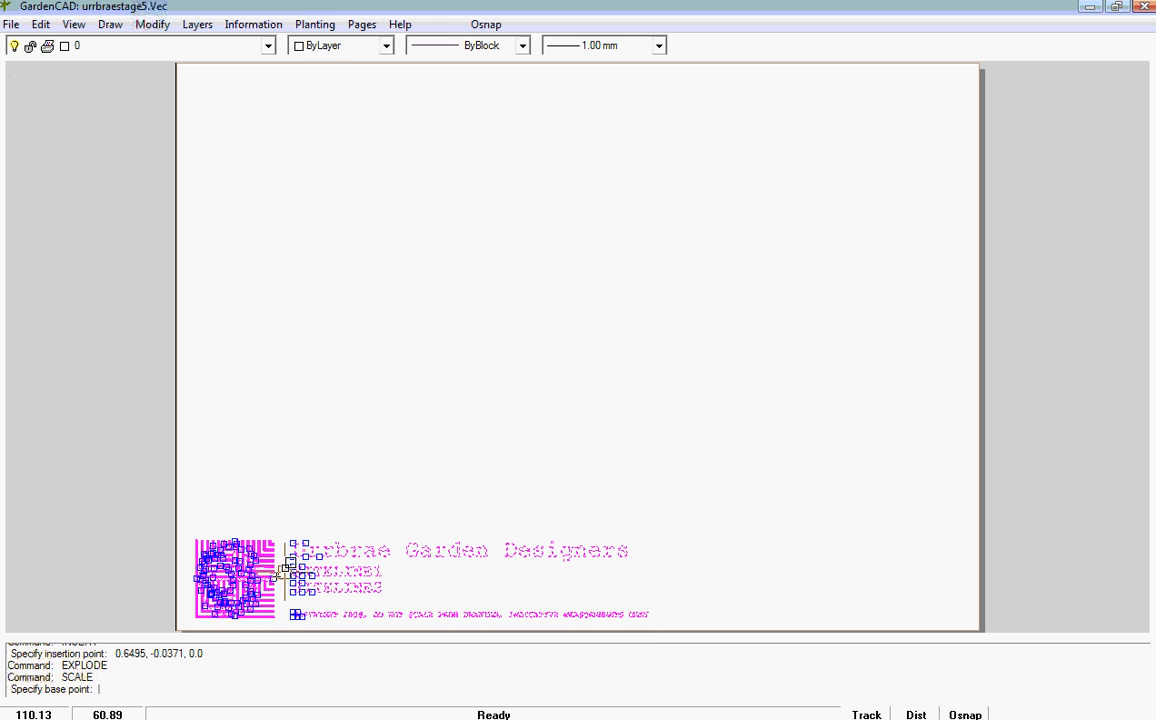
click(199, 609)
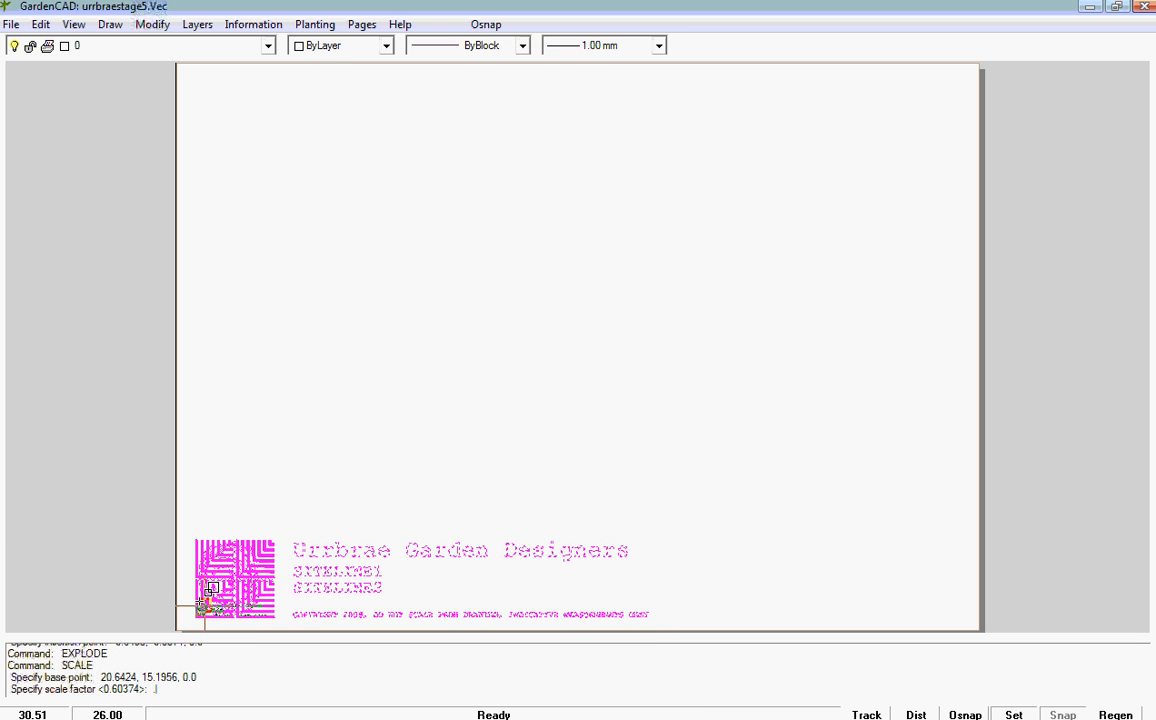
key(Return)
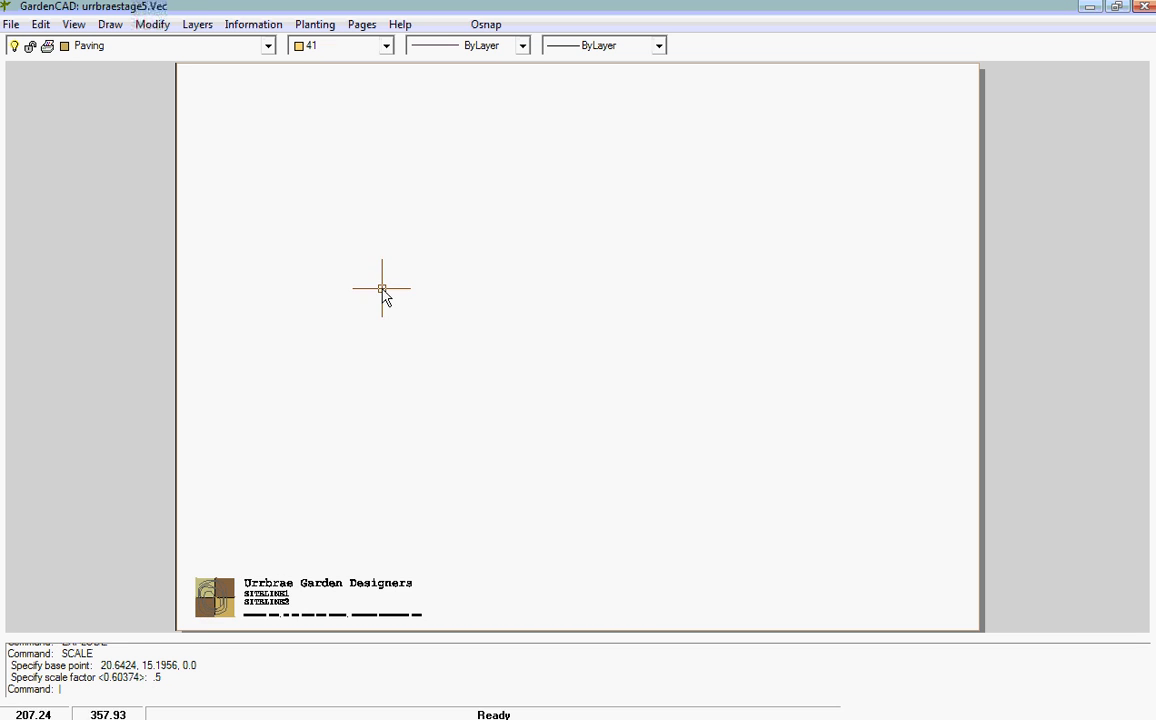
Step: Switch from the Proposal page to the ActualDesign page
scroll(220, 610, up, 2)
scroll(240, 597, down, 3)
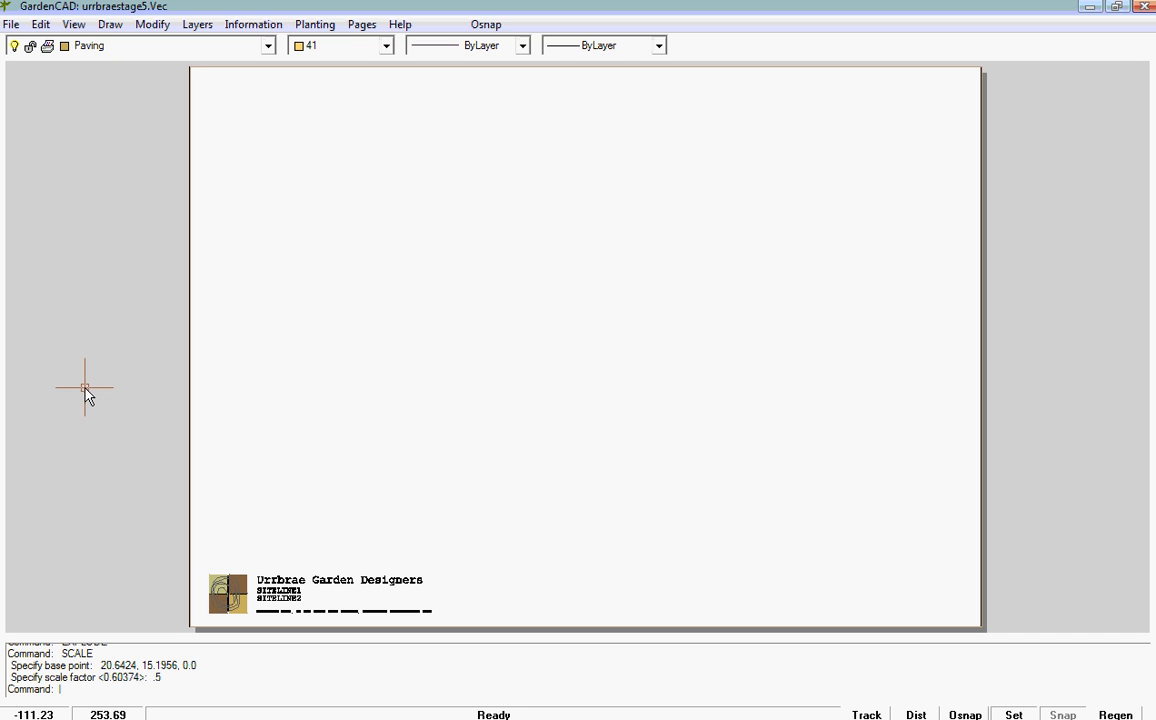
click(361, 24)
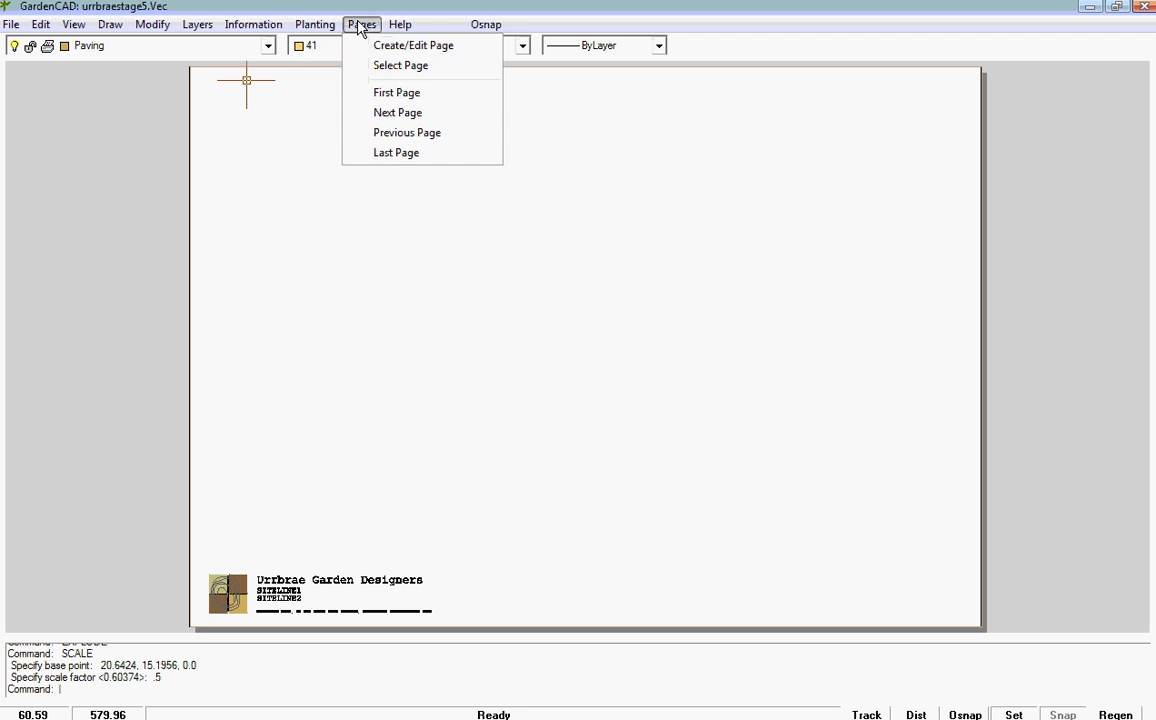
click(398, 66)
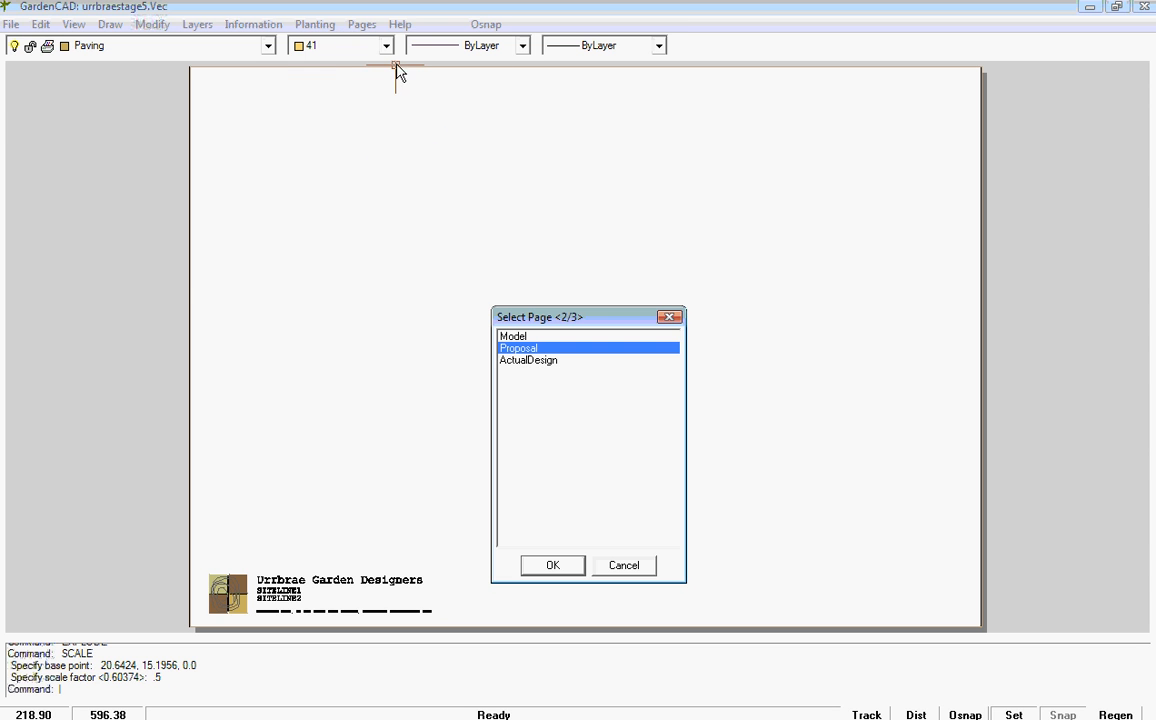
click(535, 362)
click(553, 566)
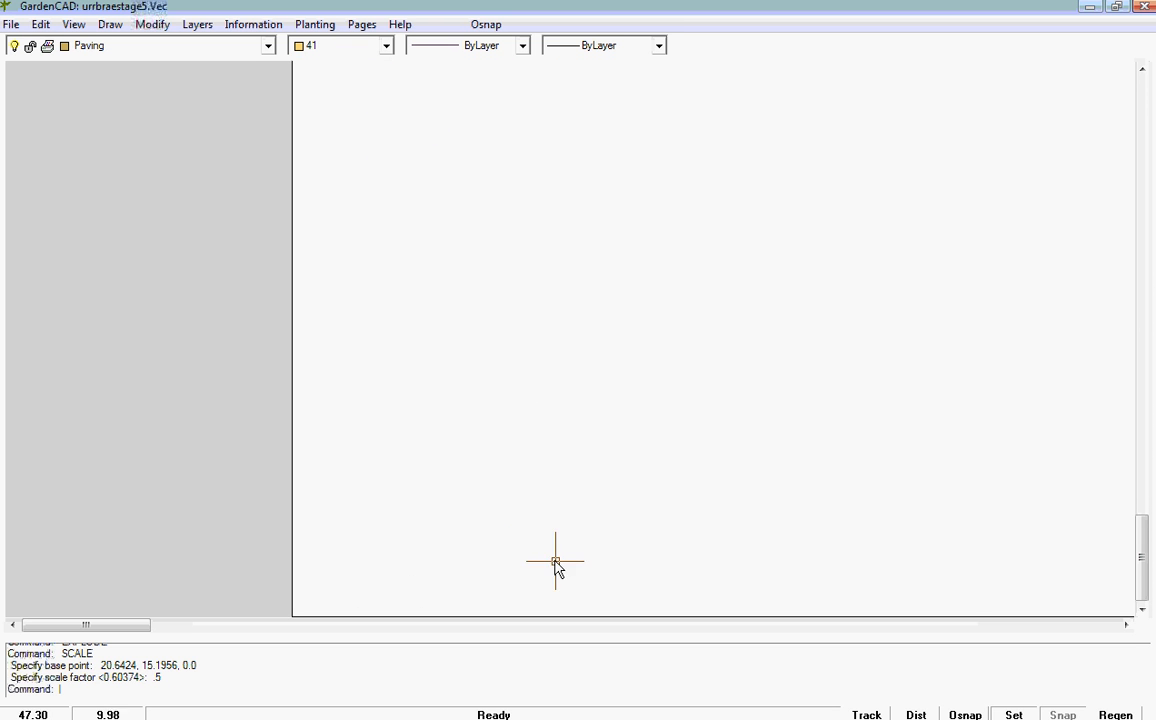
Step: Insert the A1Sheet block at scale 1 with its insertion point on the lower-left corner of the ActualDesign page
scroll(560, 340, up, 1)
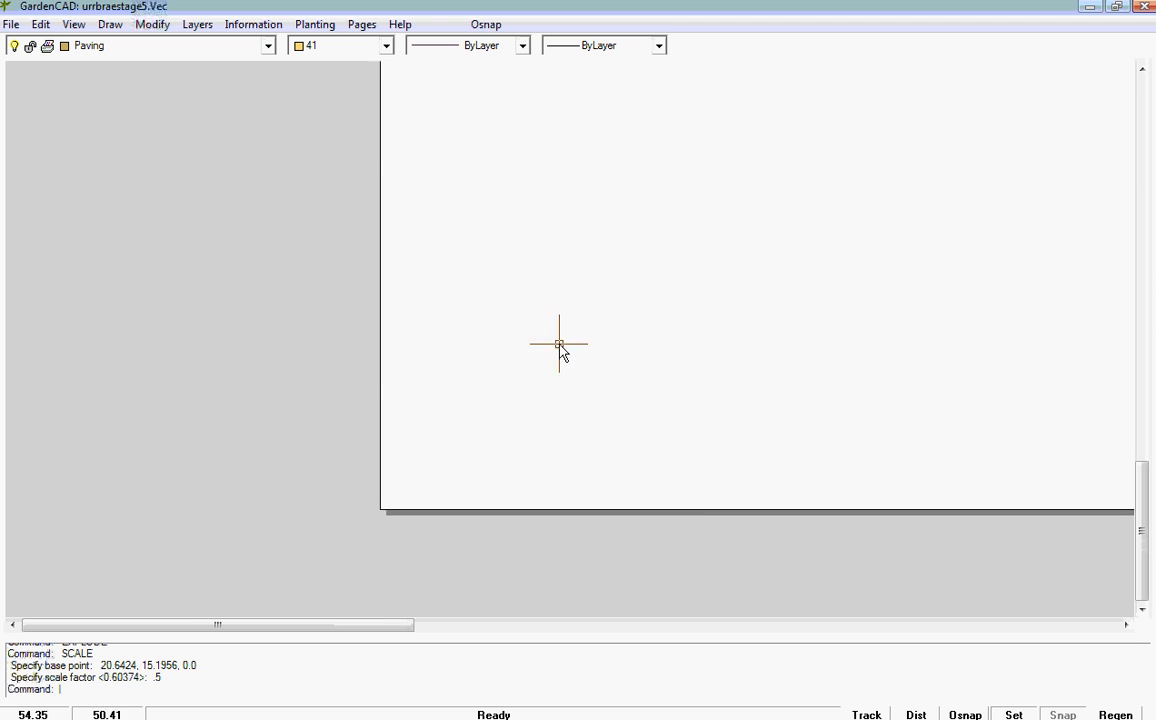
right_click(556, 346)
click(637, 392)
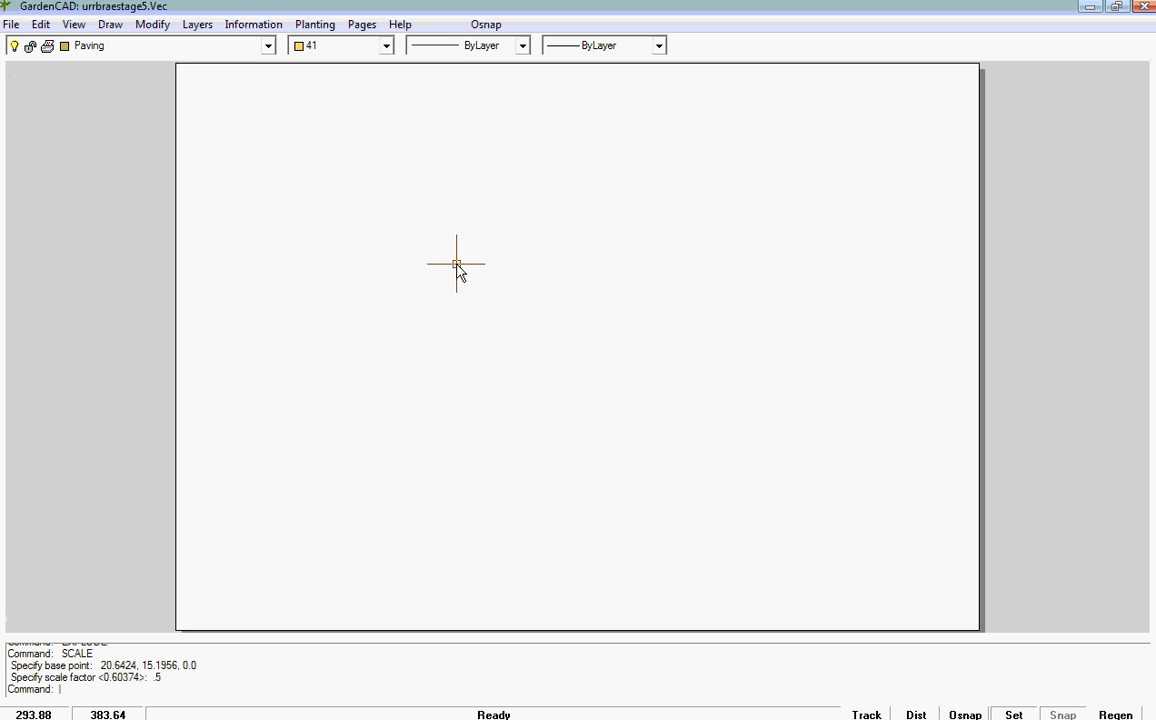
scroll(416, 229, down, 2)
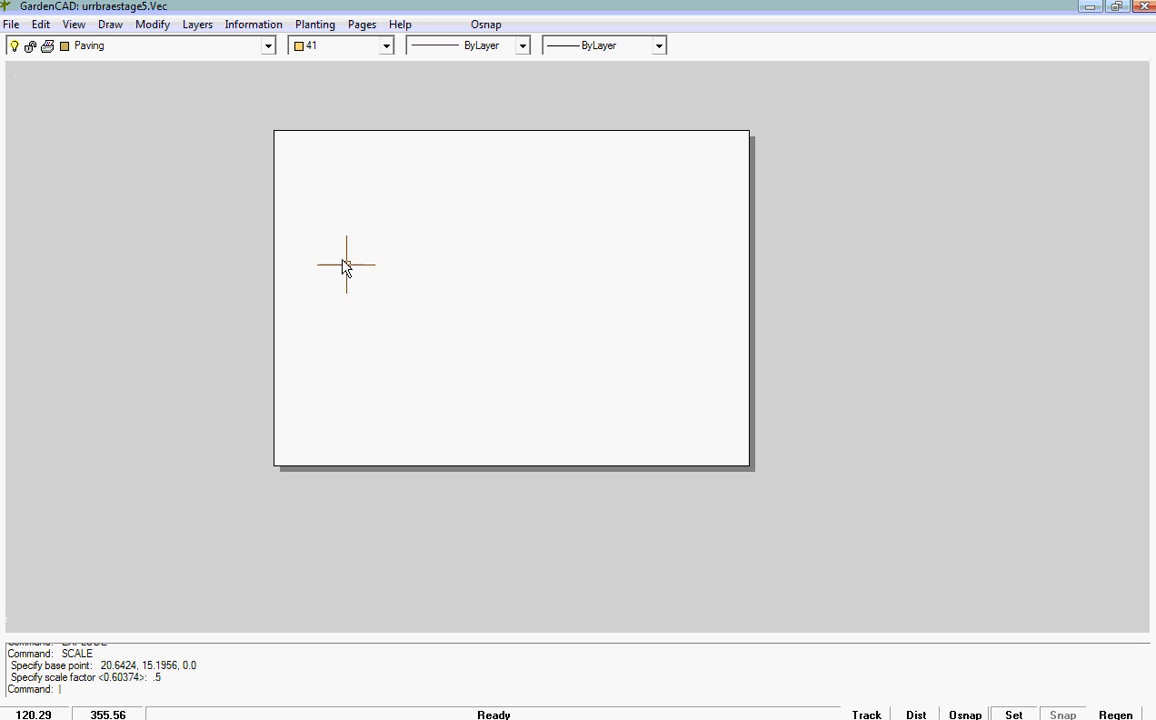
click(110, 30)
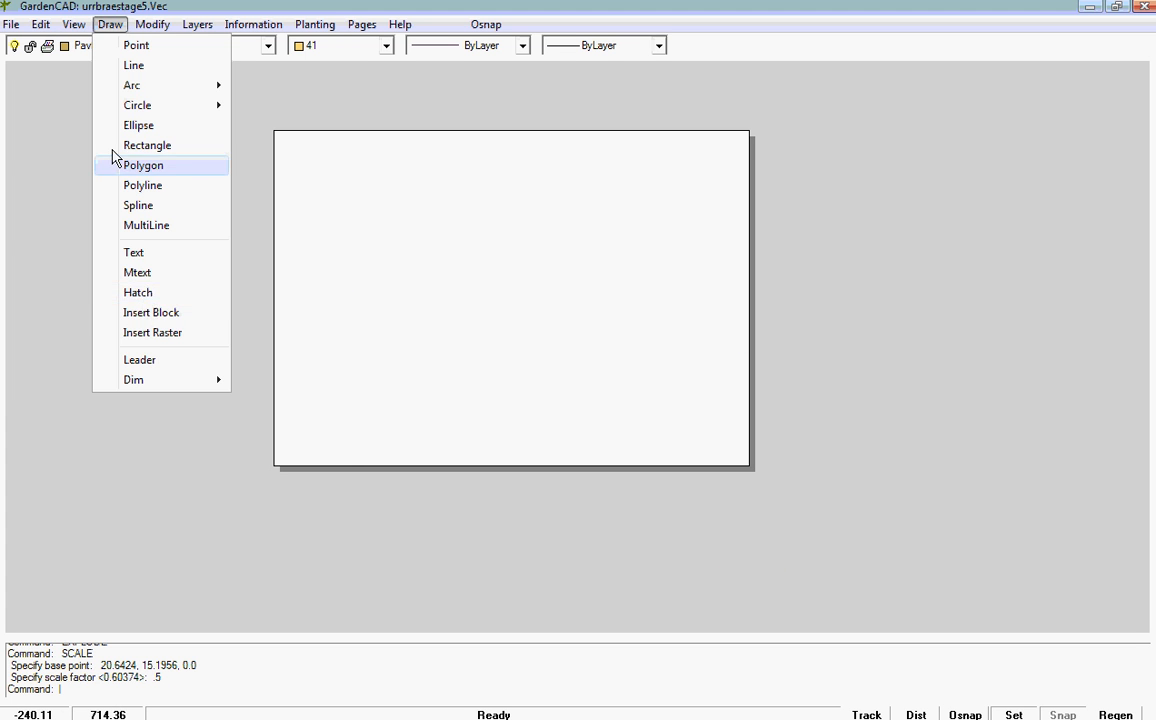
click(150, 312)
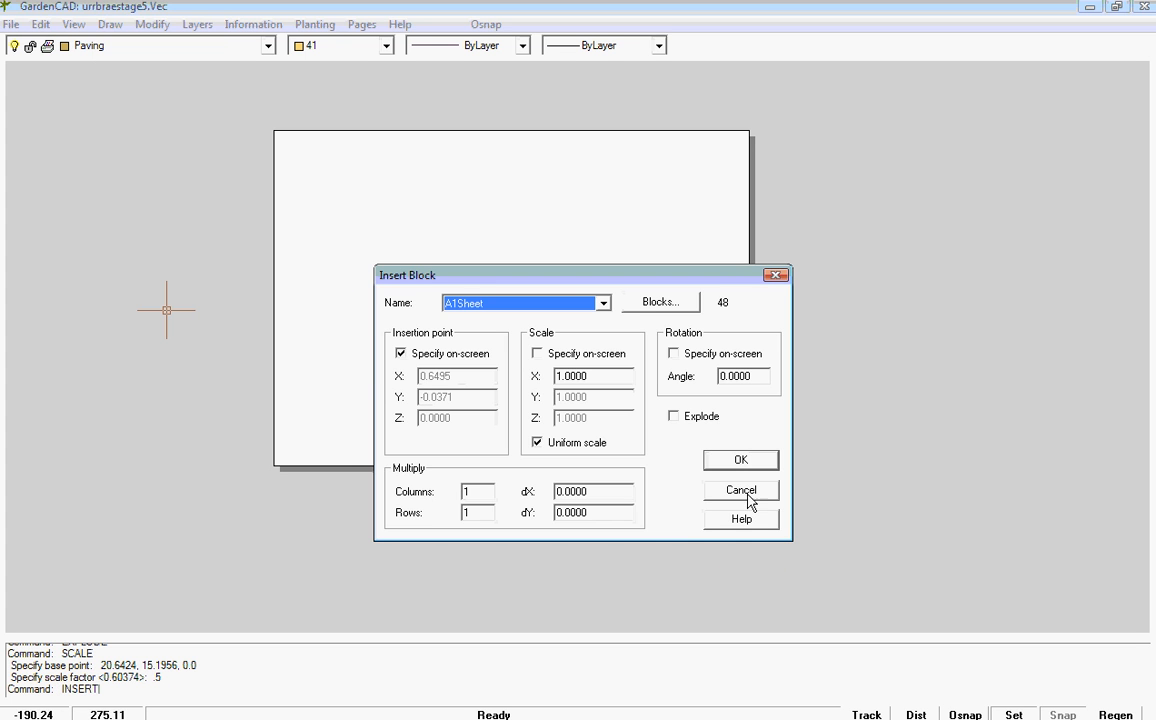
click(741, 461)
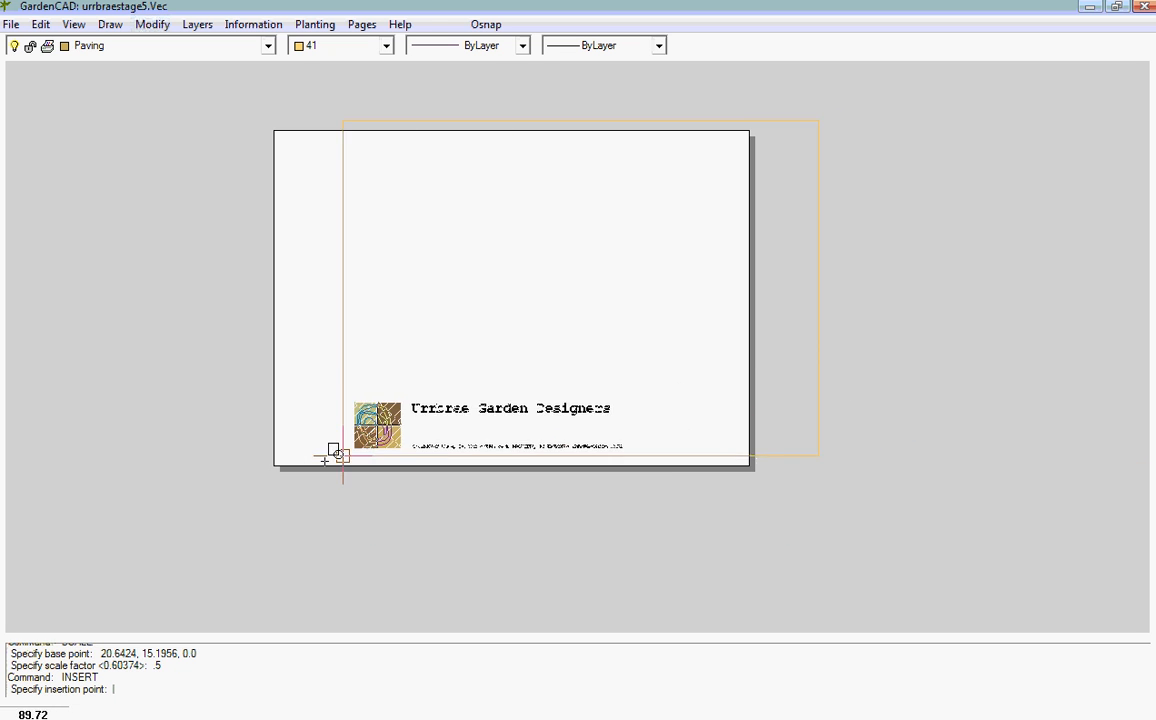
click(276, 466)
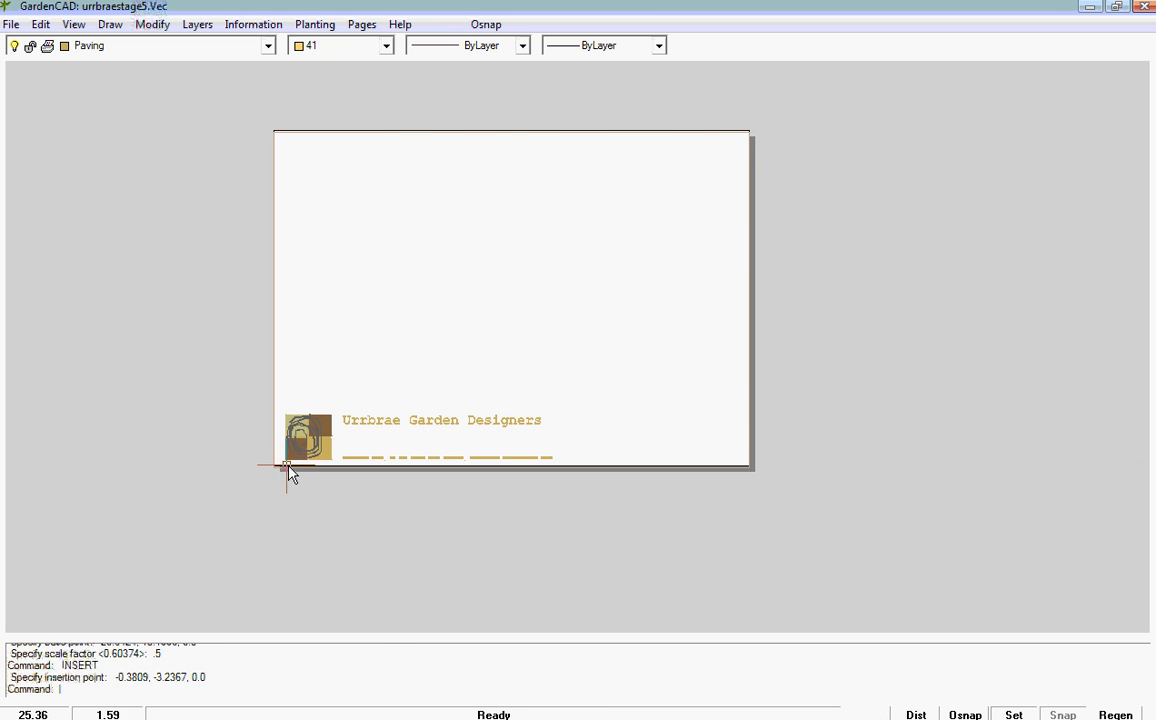
Step: Explode the A1Sheet title block on the ActualDesign page into separate objects
click(350, 425)
right_click(378, 418)
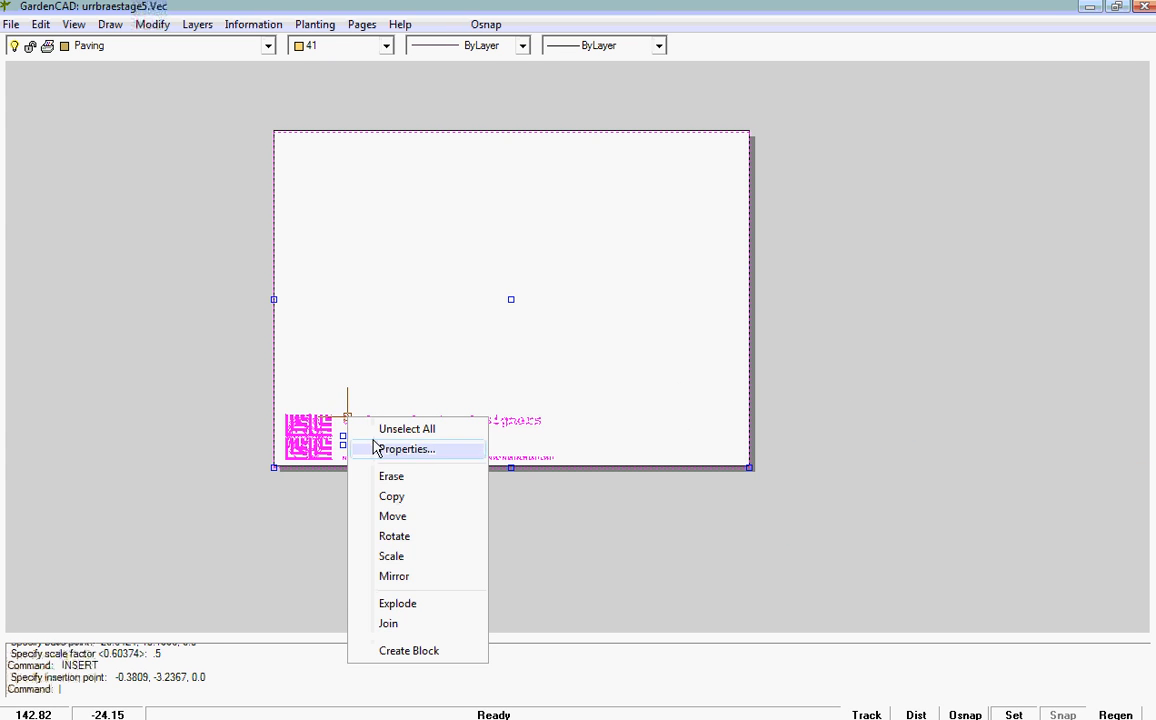
click(409, 607)
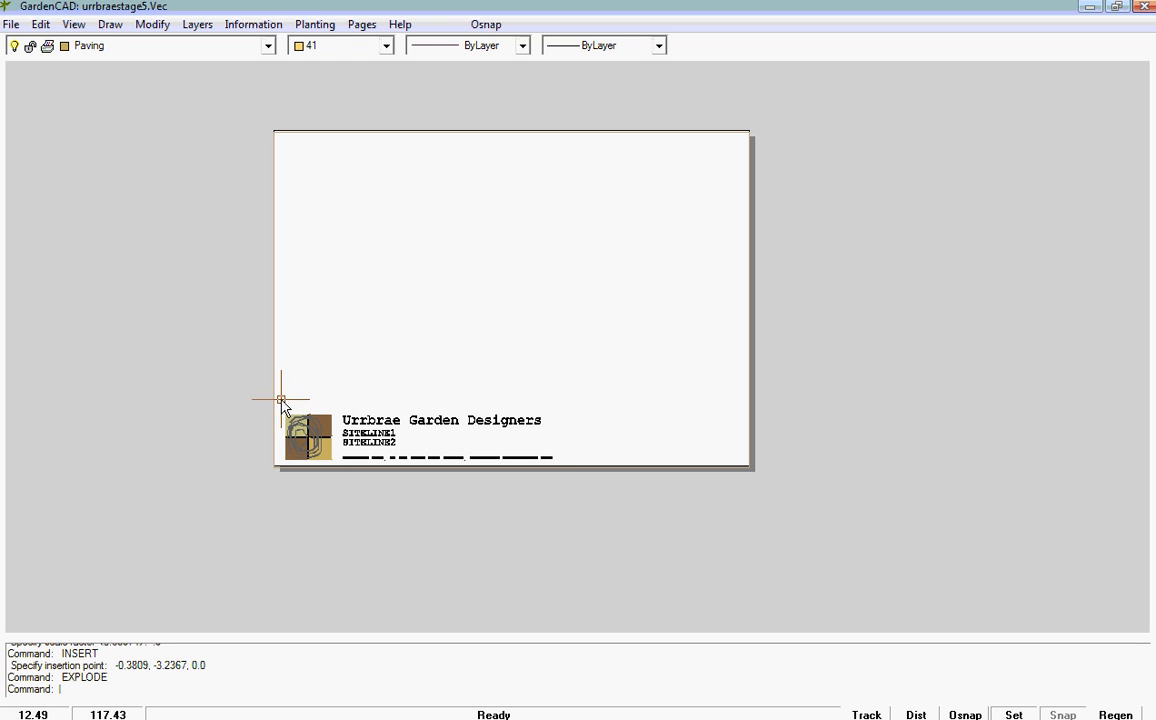
Step: Scale the ActualDesign sheet's logo and title text by a factor of .5 about the logo's lower-left corner
drag(281, 399, 562, 468)
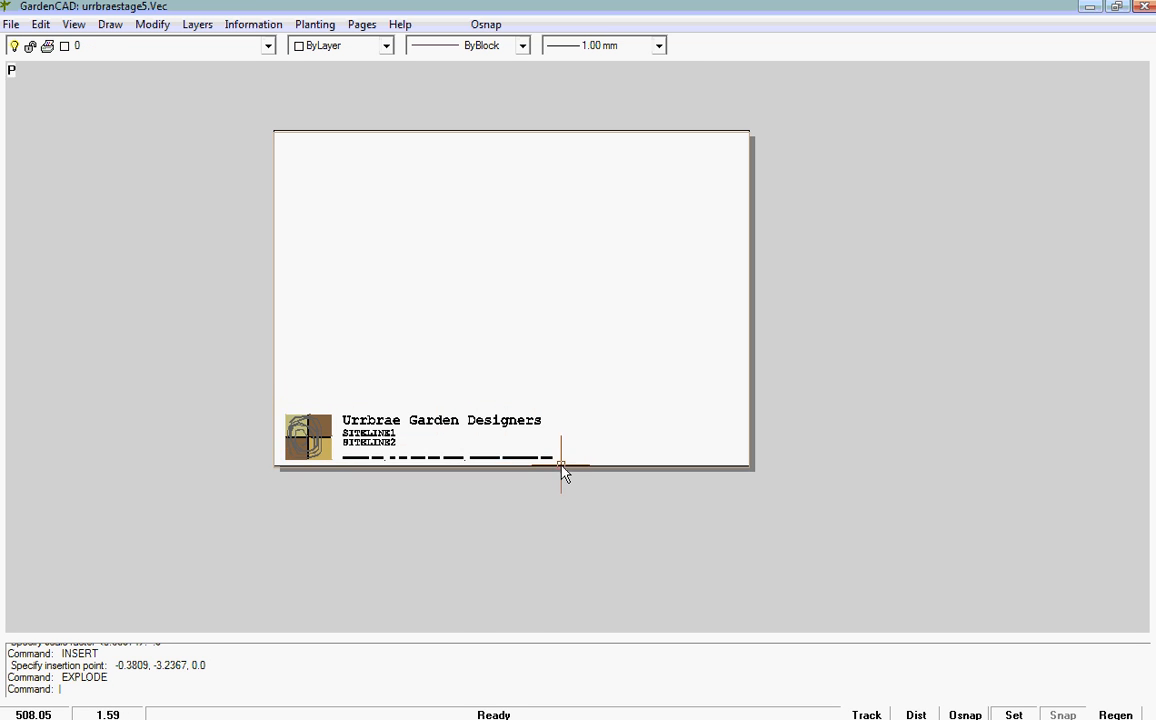
right_click(410, 444)
click(472, 578)
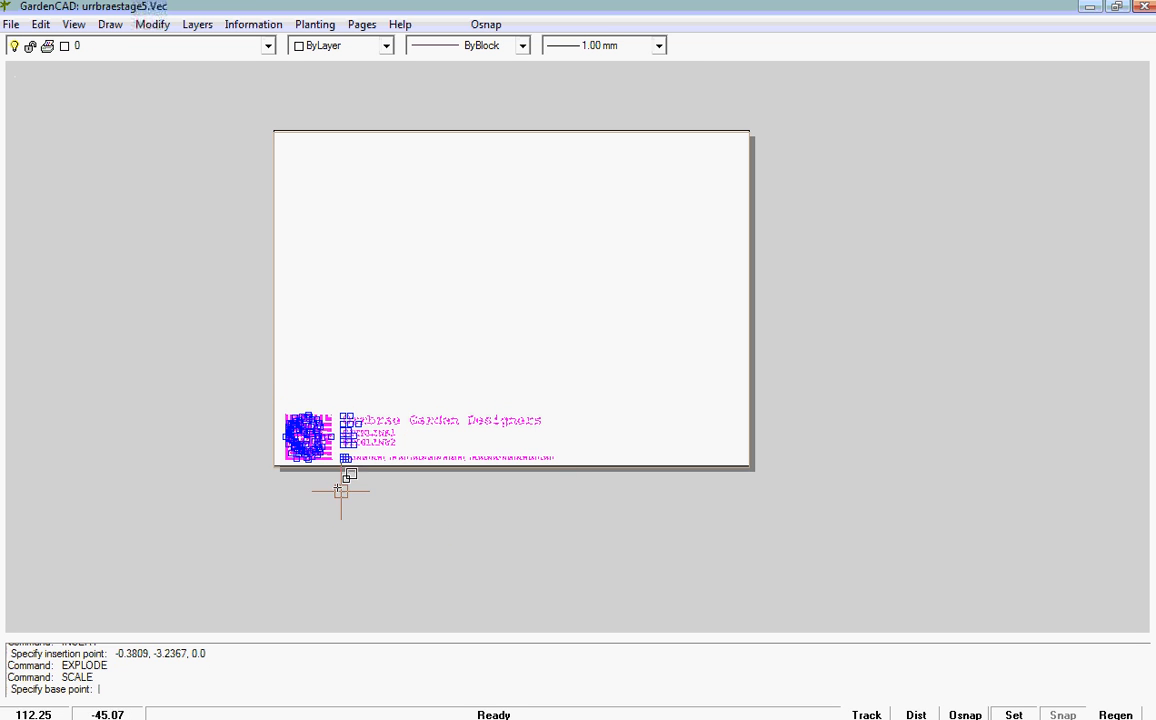
click(291, 455)
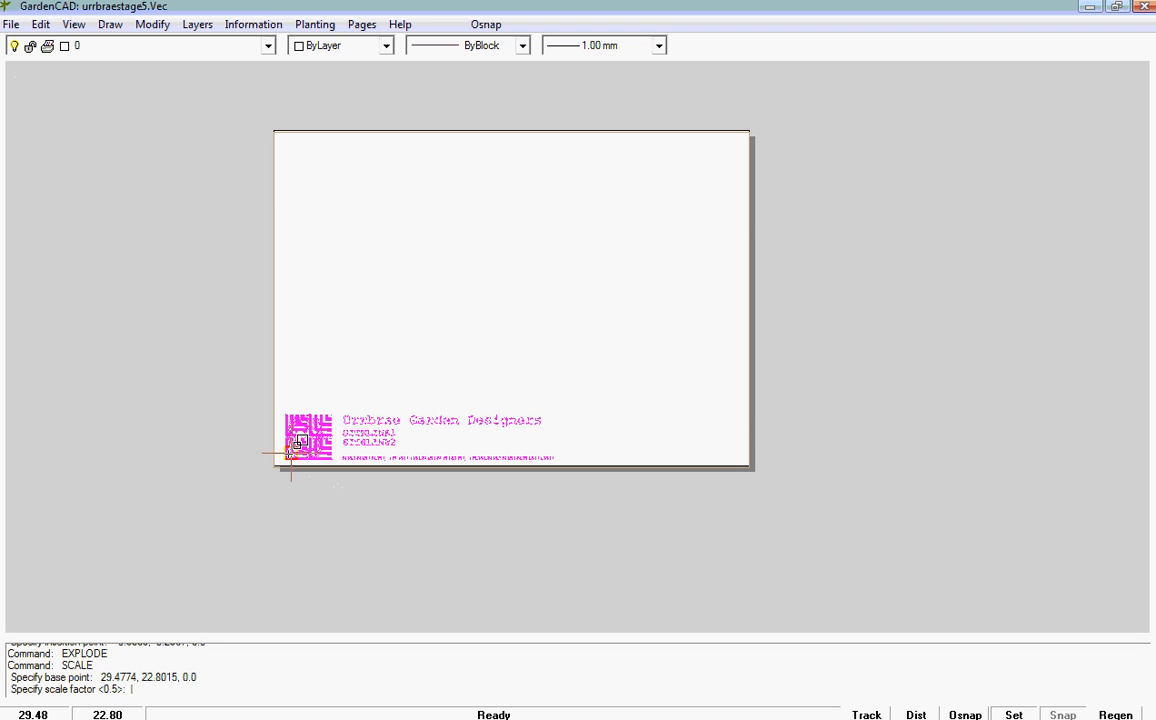
text(.5)
key(Return)
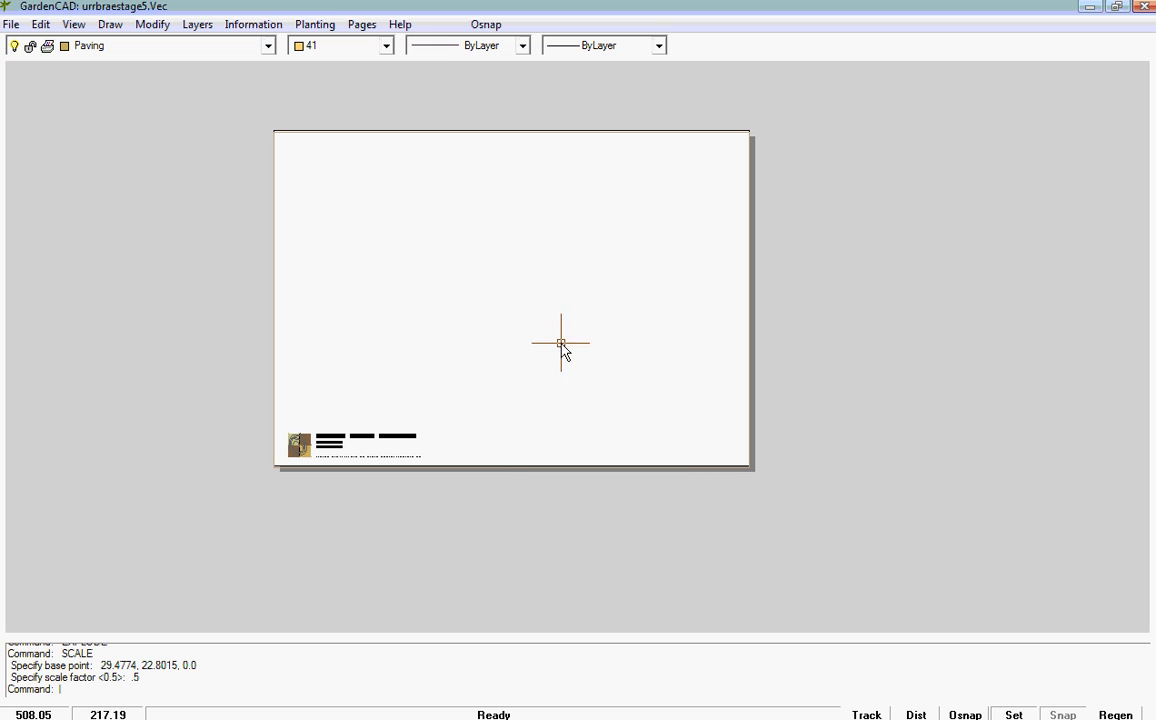
Step: Switch from the ActualDesign page to the Model page
click(361, 24)
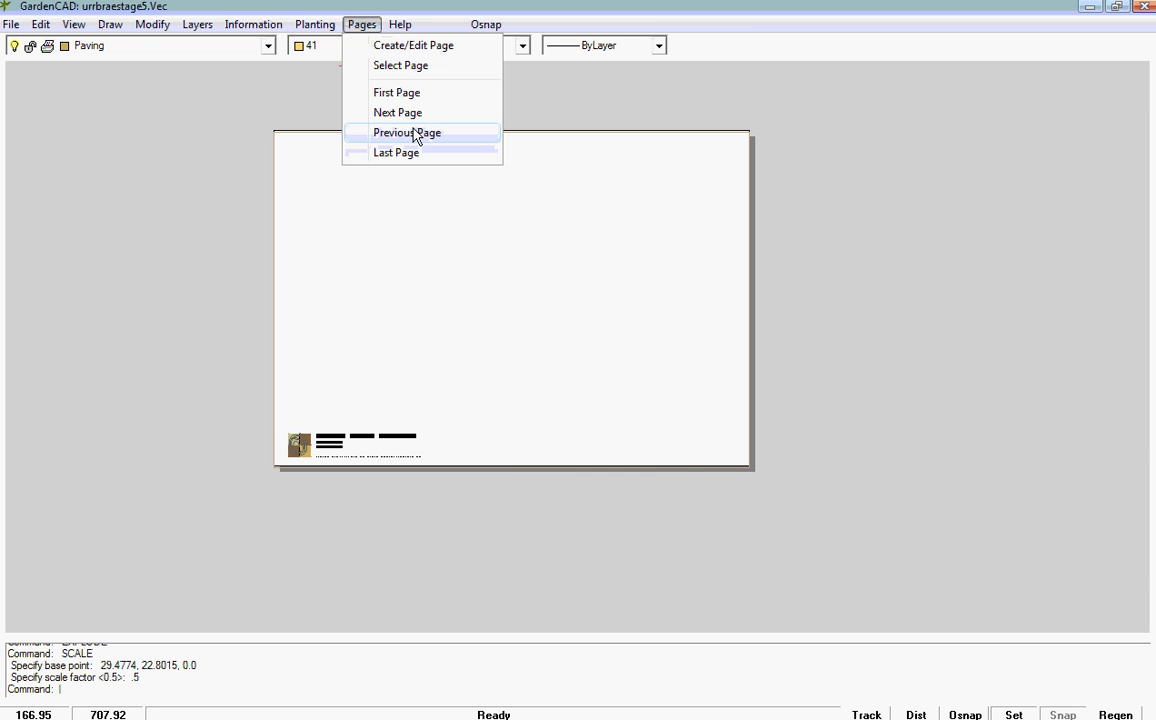
click(388, 66)
click(517, 357)
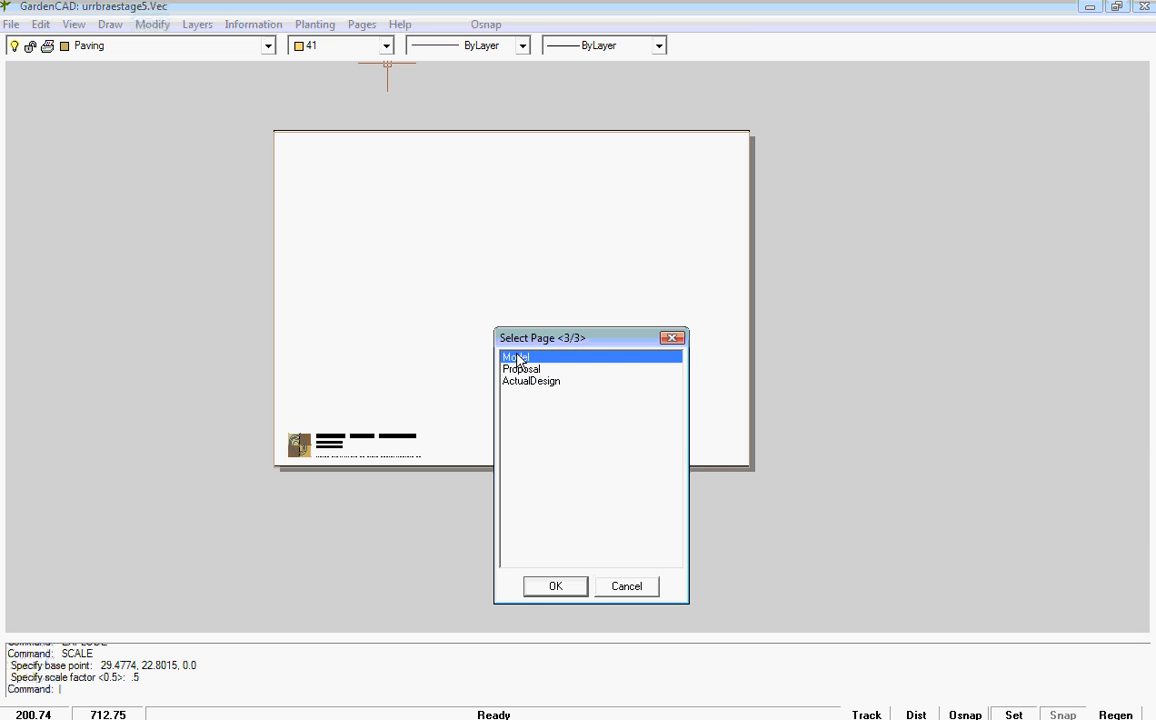
click(556, 586)
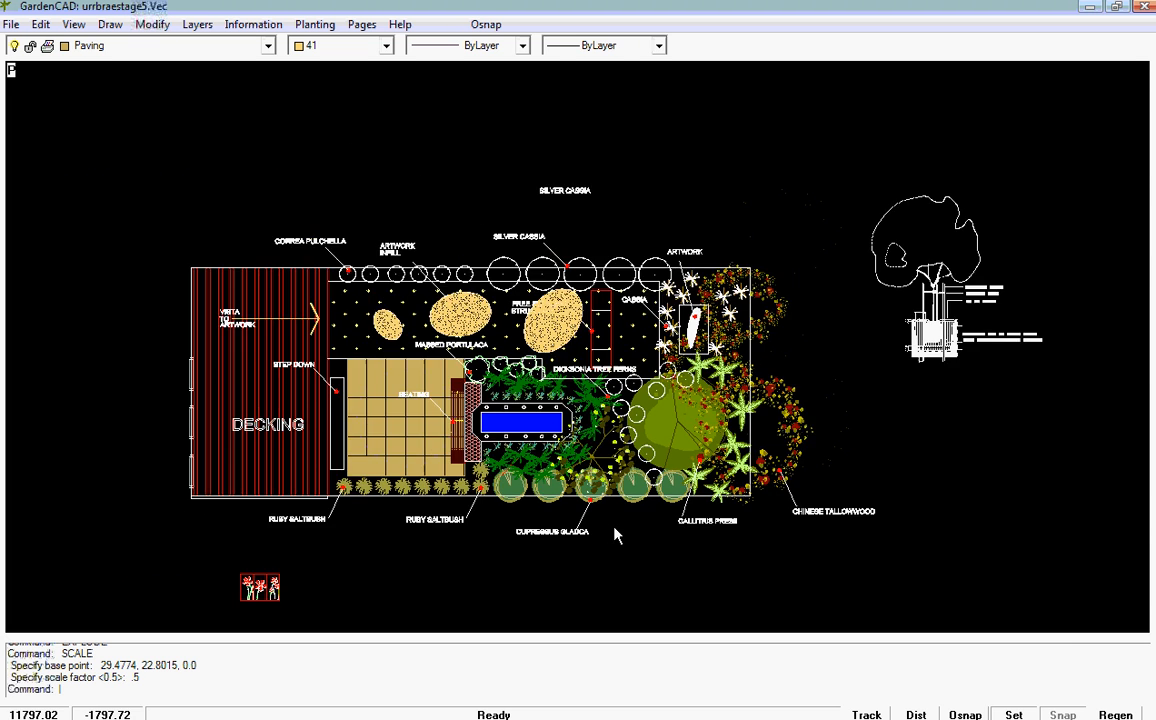
Step: Copy the whole garden design, including its labels and the tree detail, to the clipboard
scroll(614, 527, down, 1)
click(182, 172)
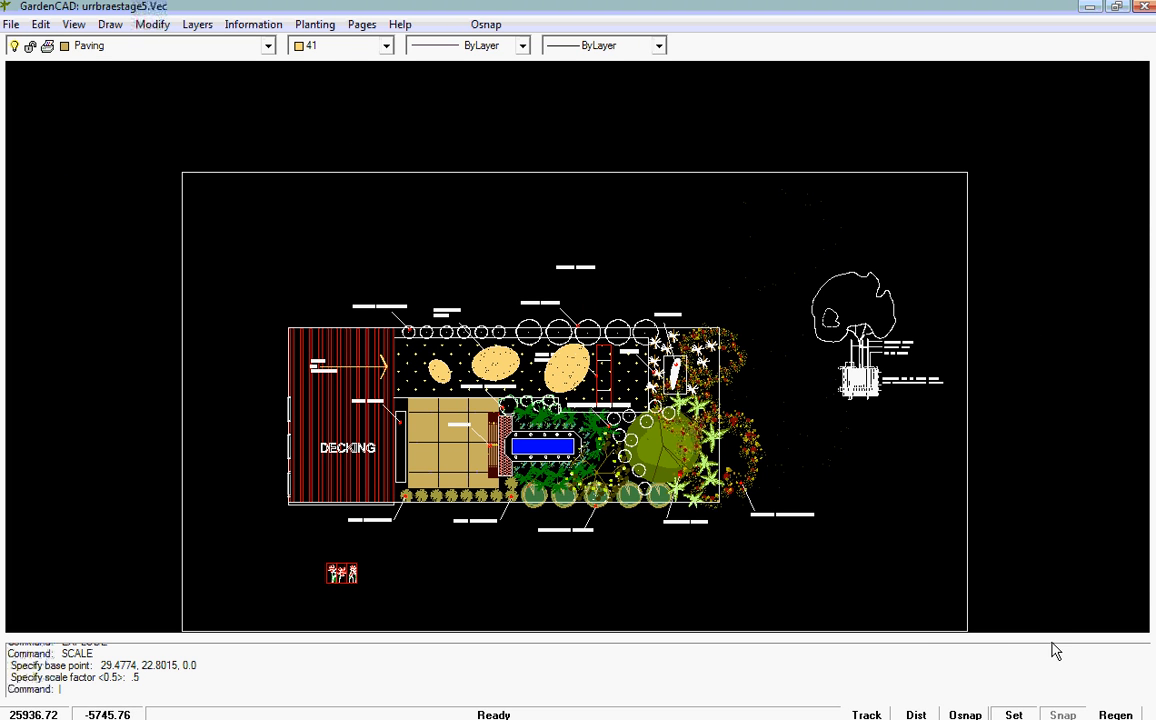
click(1022, 614)
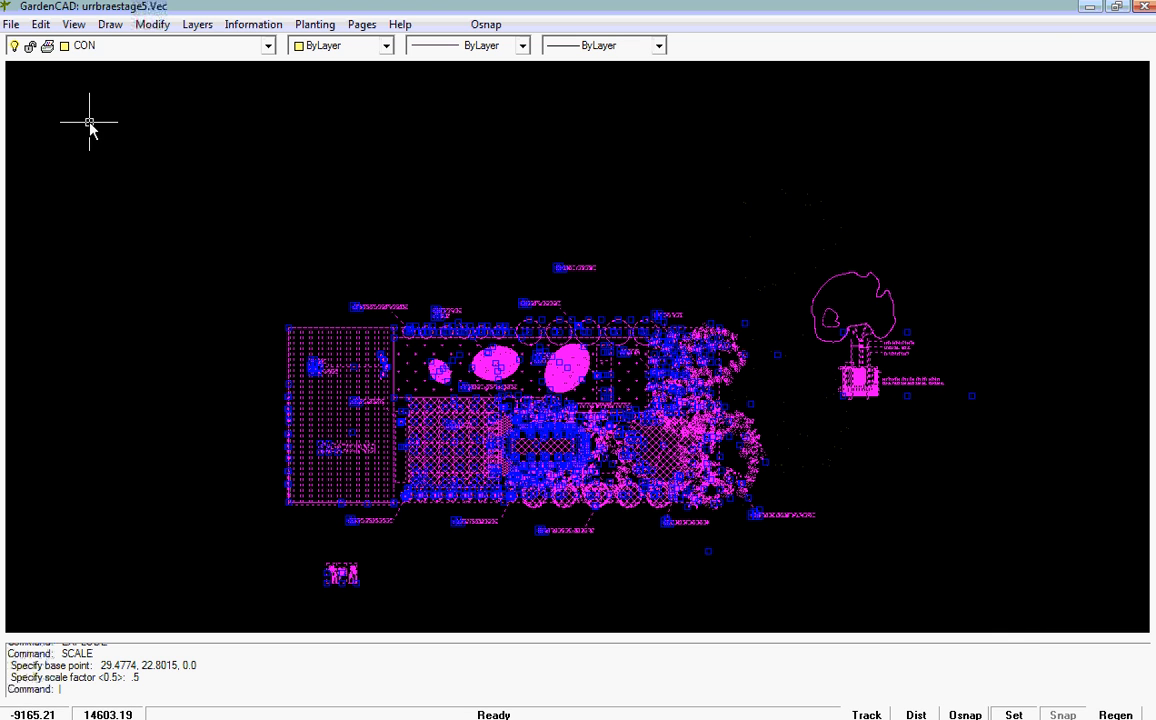
click(40, 24)
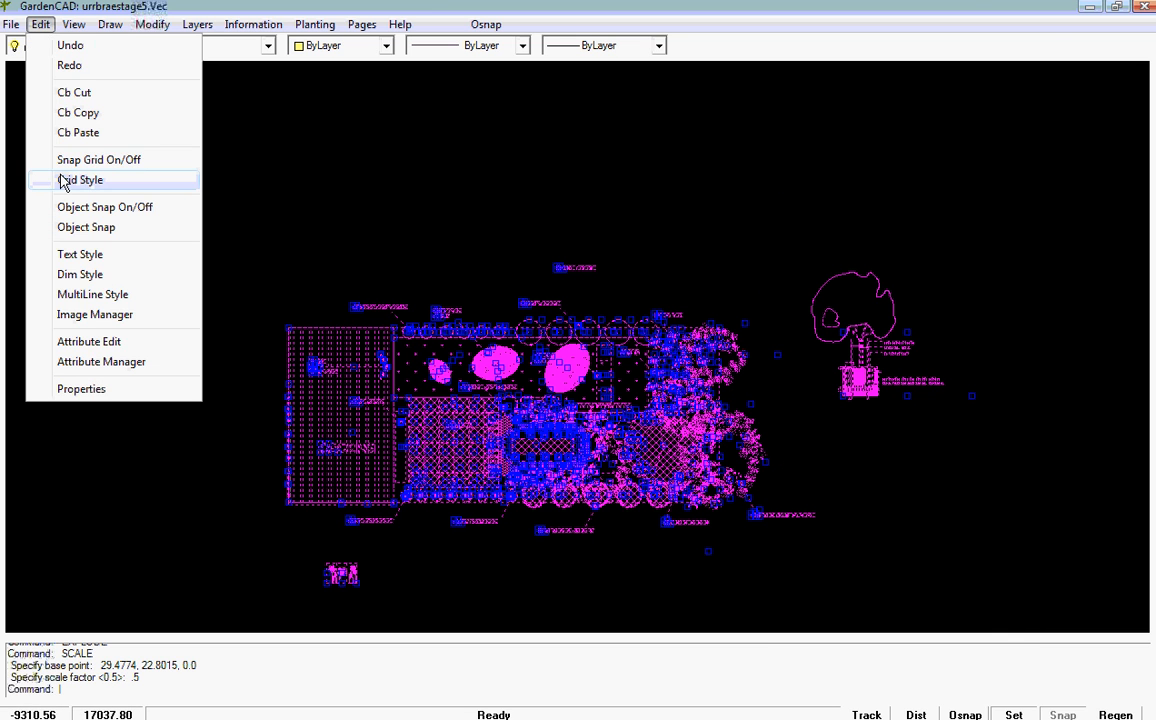
click(78, 113)
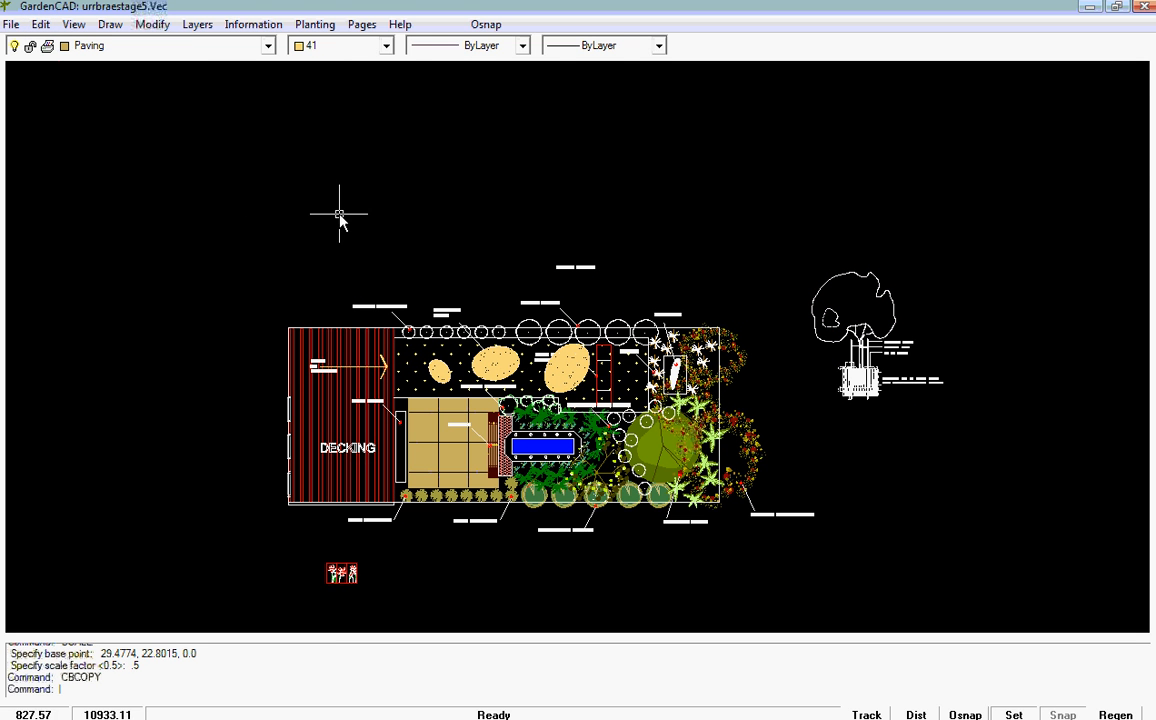
Step: Paste the copied garden design onto the ActualDesign page
click(361, 24)
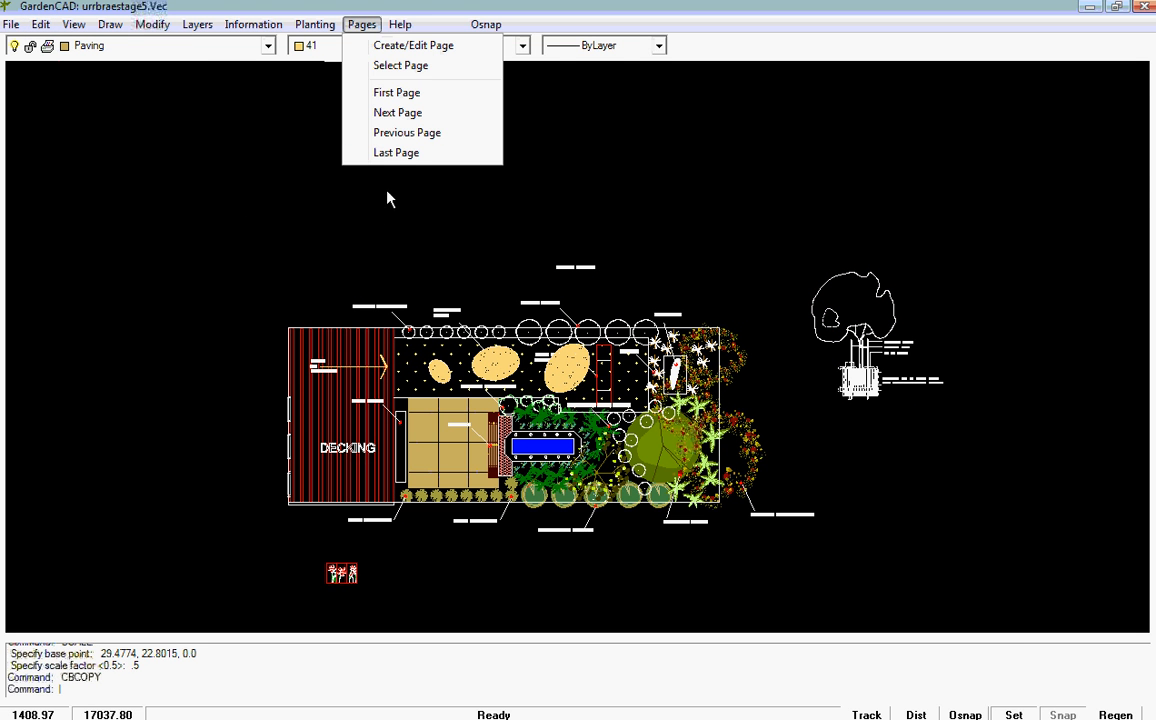
click(400, 65)
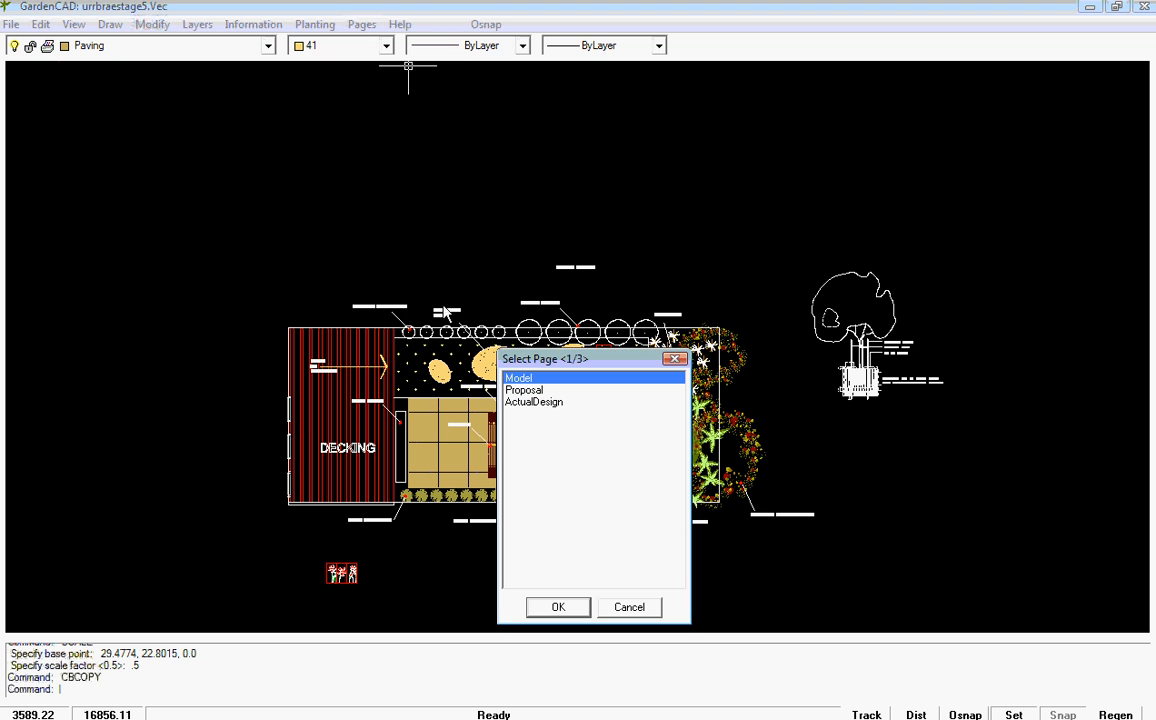
click(537, 403)
click(557, 608)
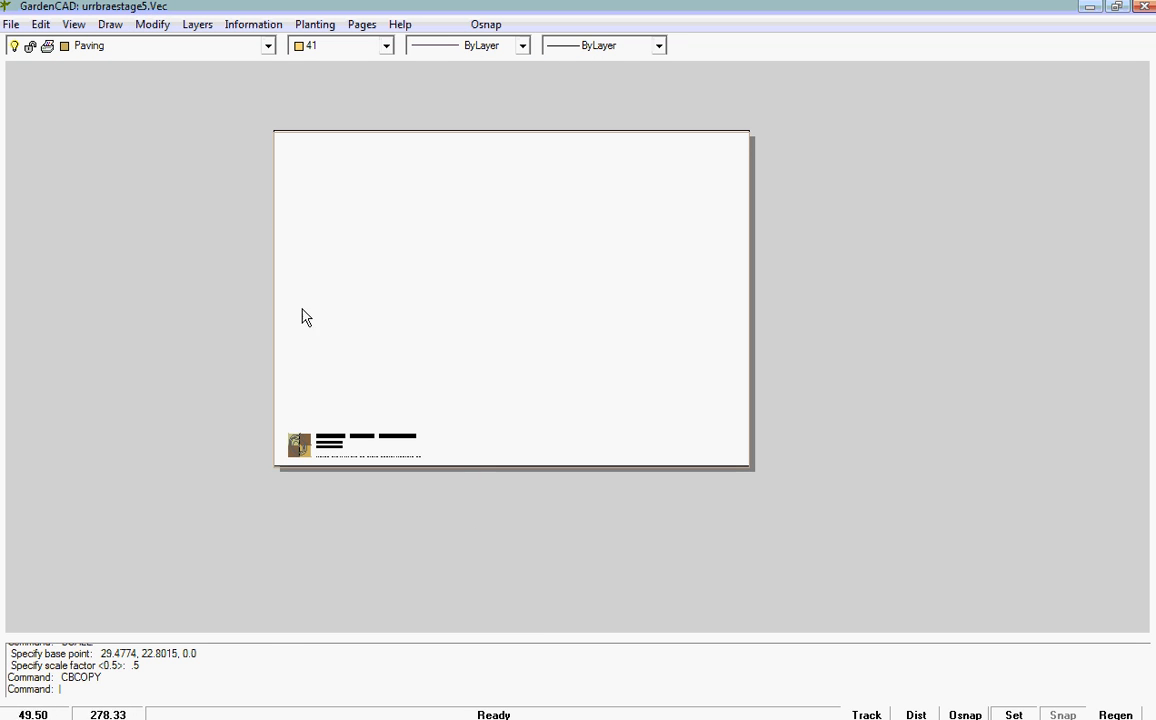
click(40, 24)
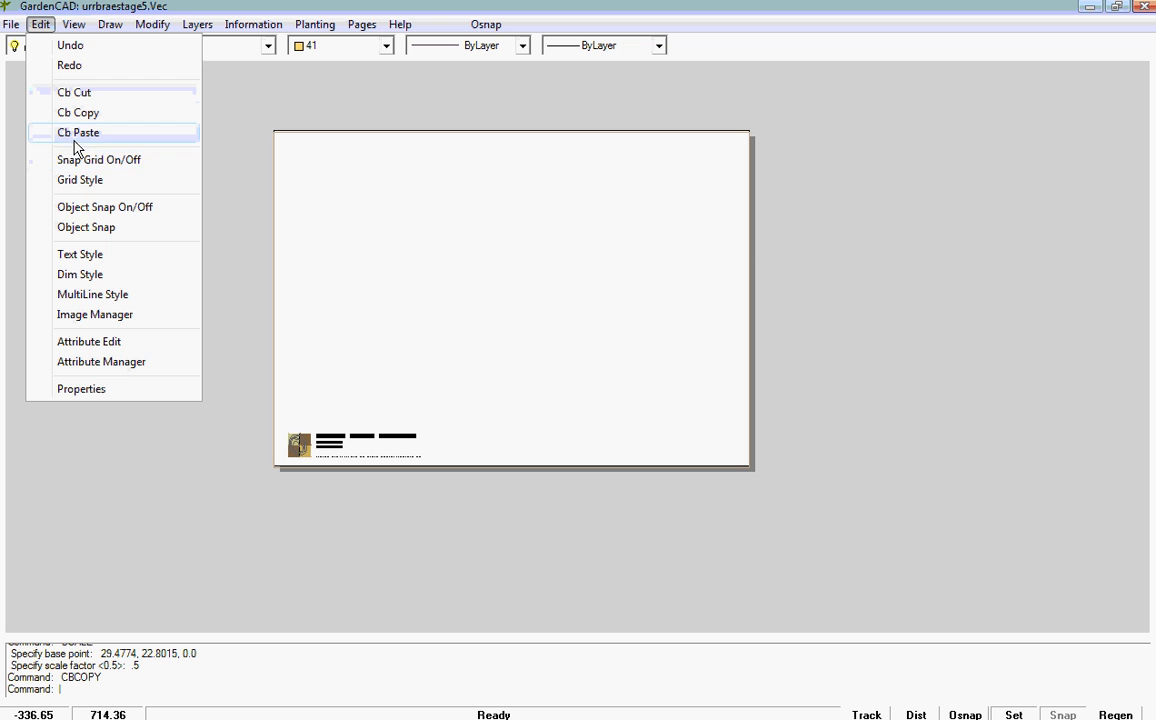
click(80, 135)
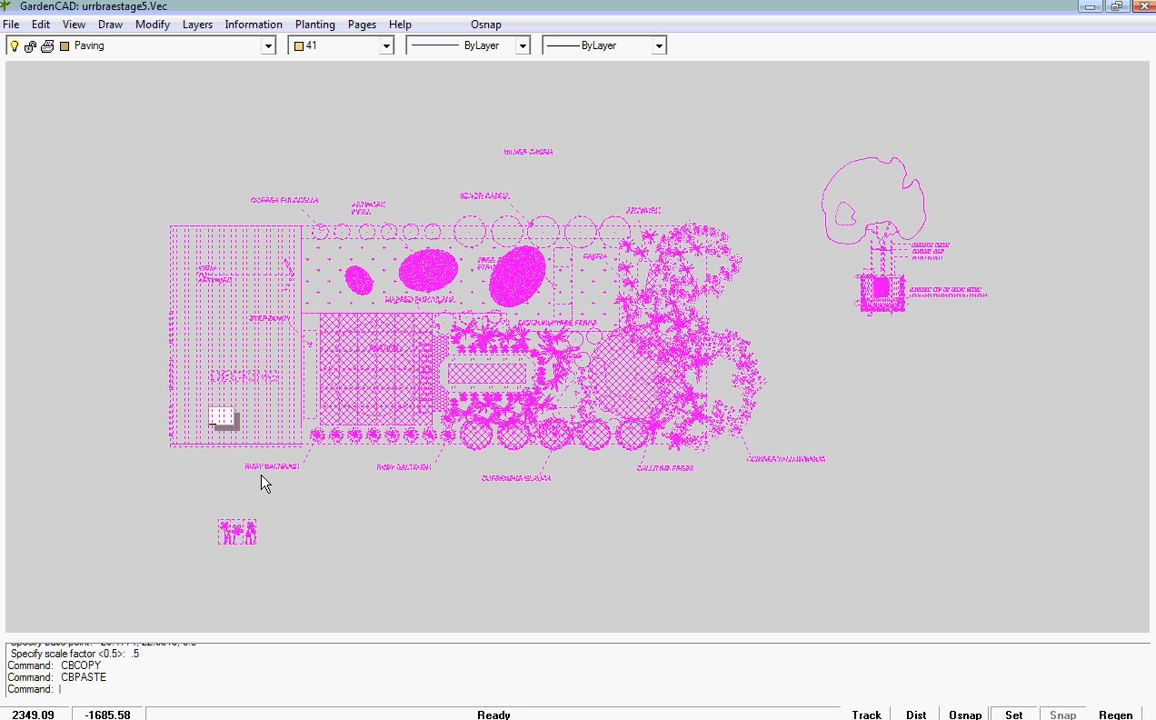
Step: Scale the pasted garden design by a factor of 0.02 about a point just outside its lower-left corner
scroll(221, 424, up, 2)
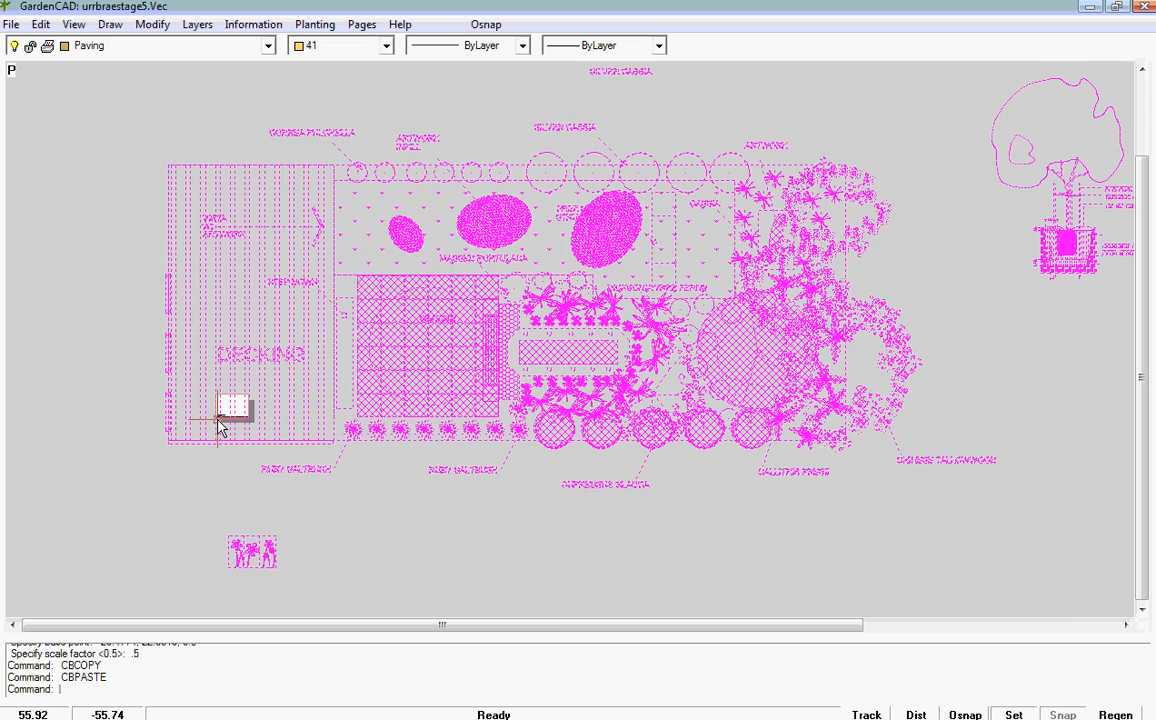
scroll(230, 426, down, 1)
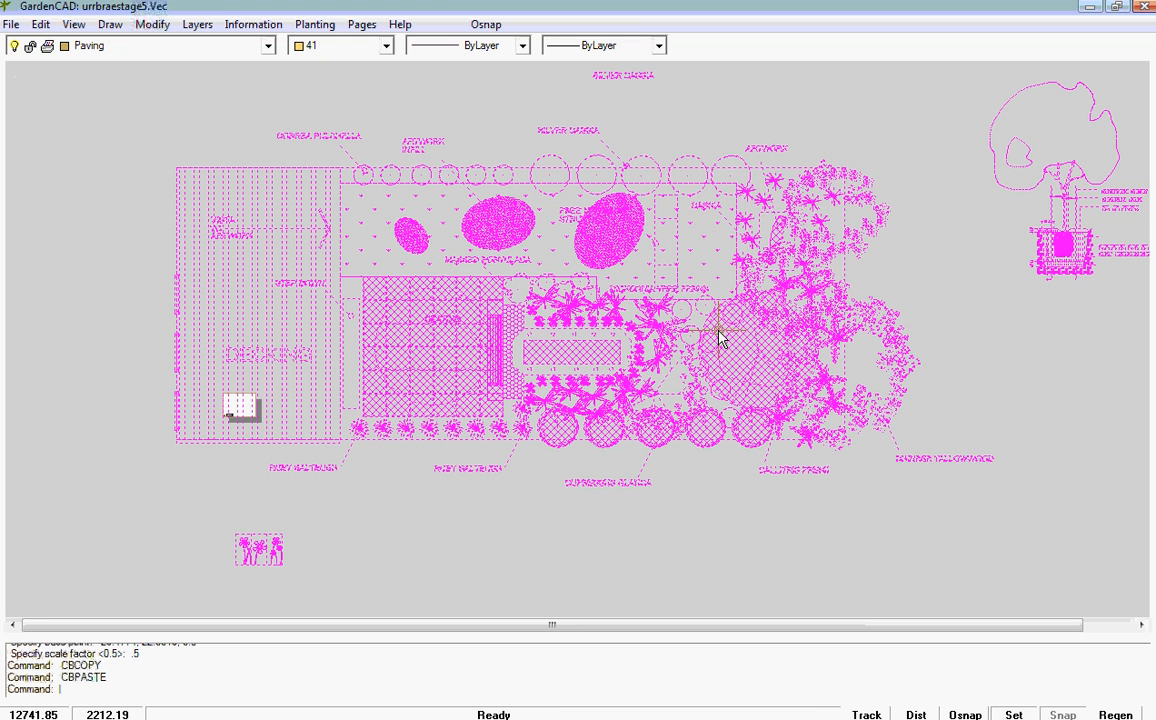
right_click(535, 305)
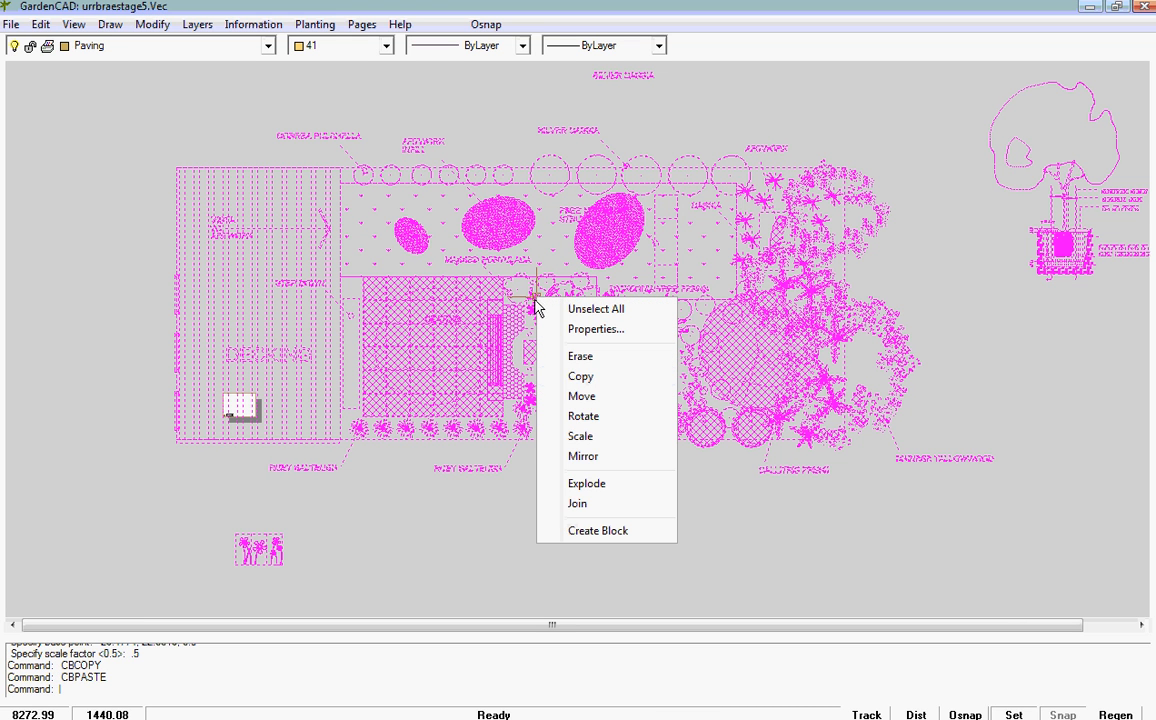
click(580, 437)
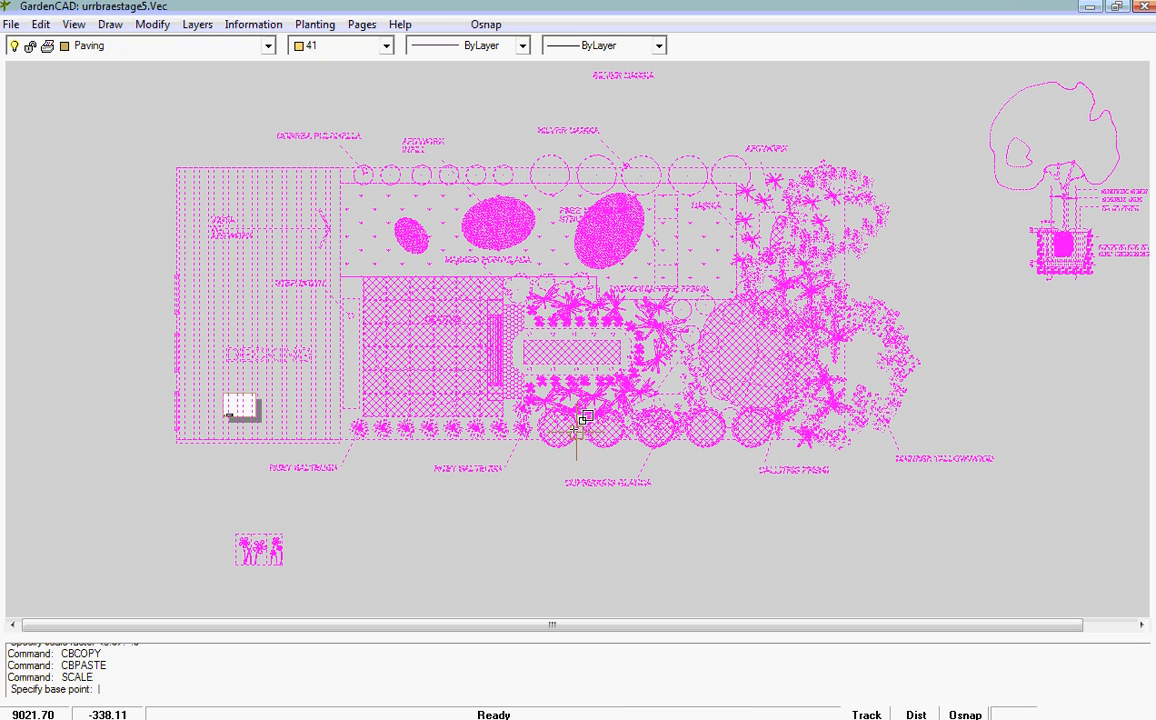
click(169, 563)
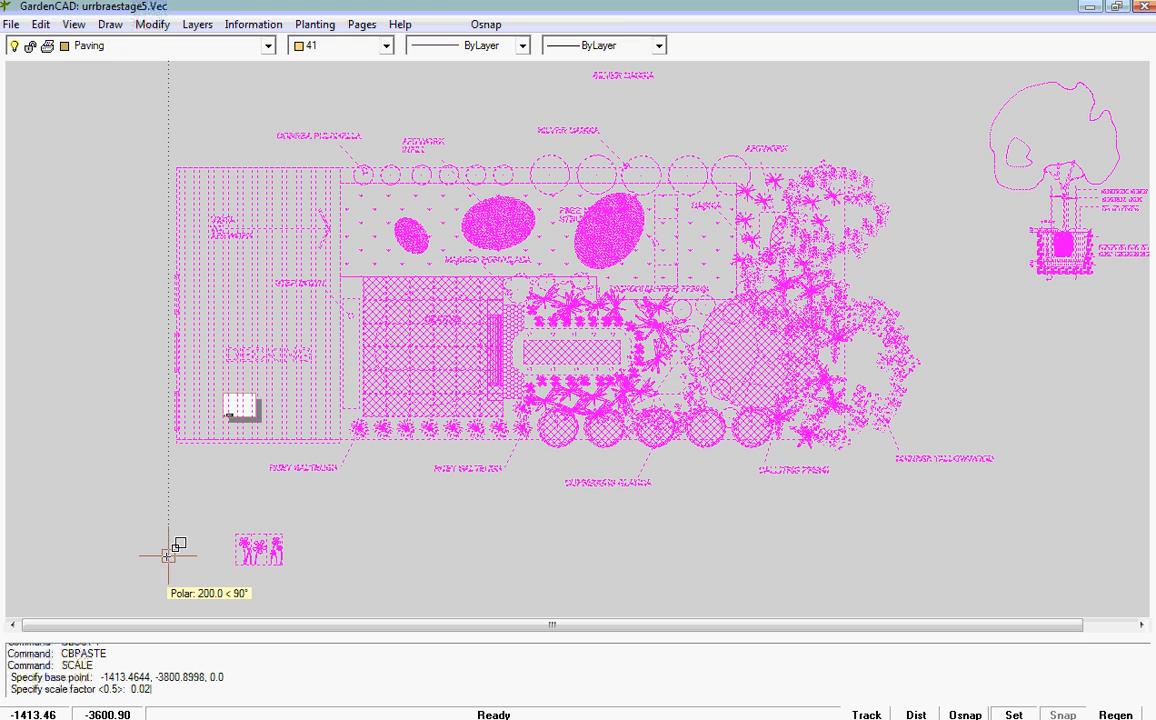
key(Return)
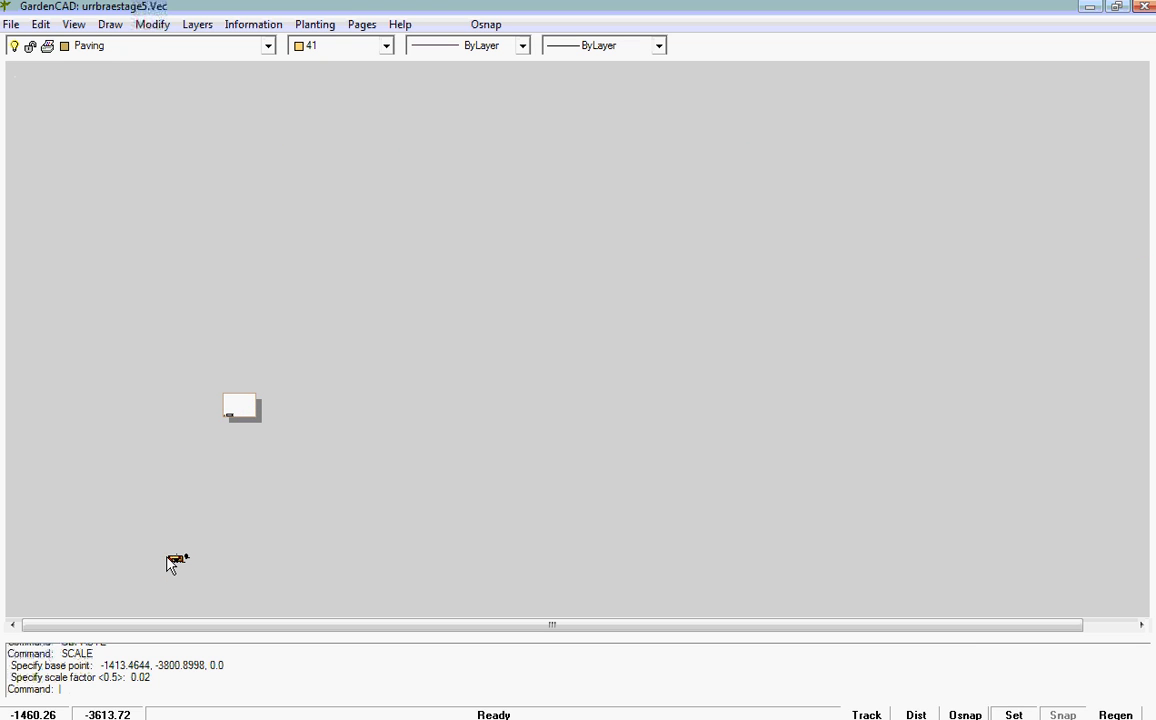
Step: Move the scaled garden design, with its labels and tree detail, from below the page onto the middle of the title sheet
right_click(460, 316)
click(518, 358)
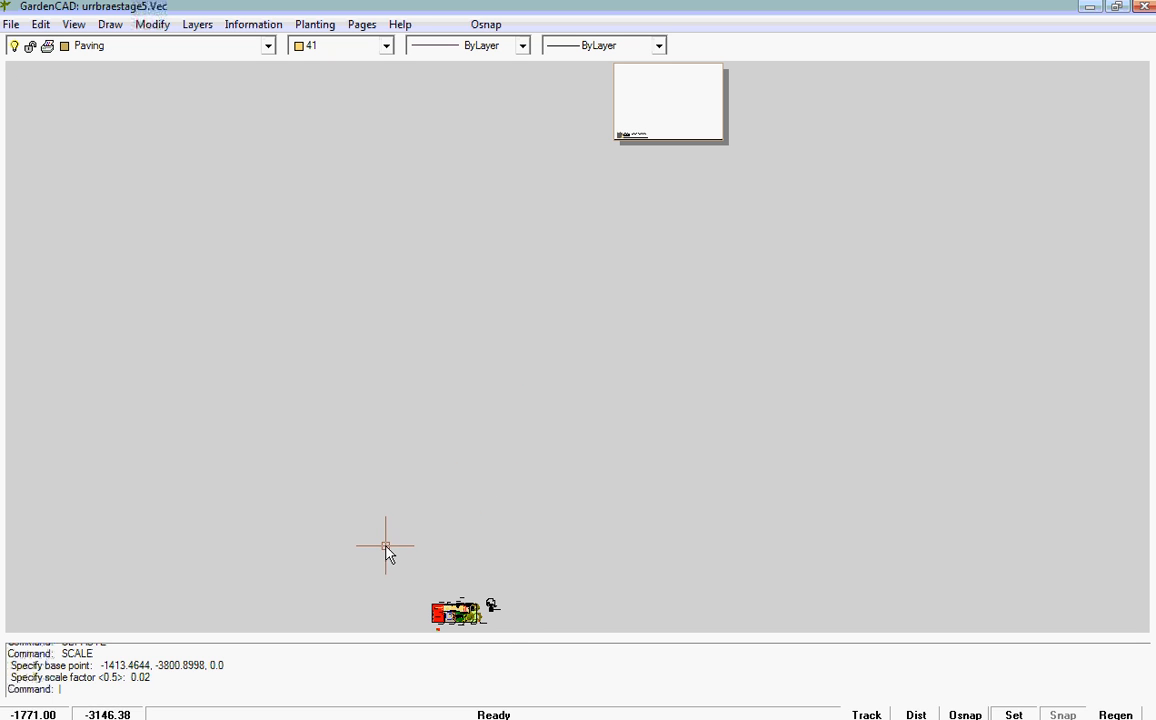
drag(386, 546, 522, 645)
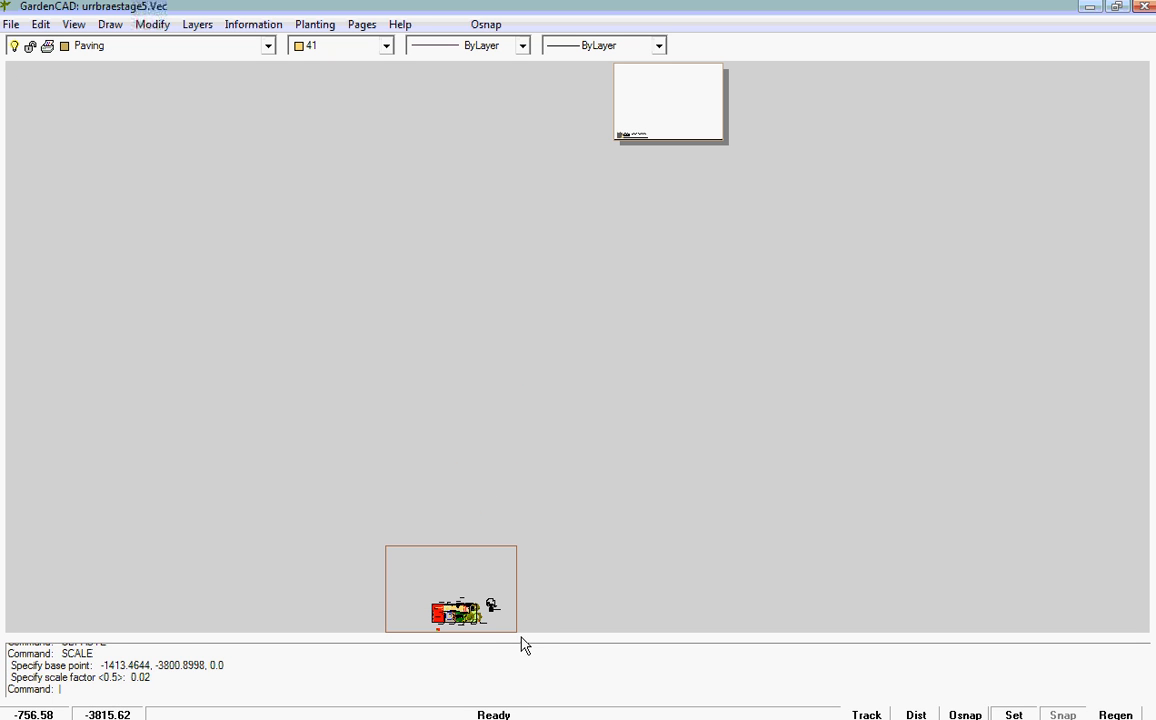
click(517, 630)
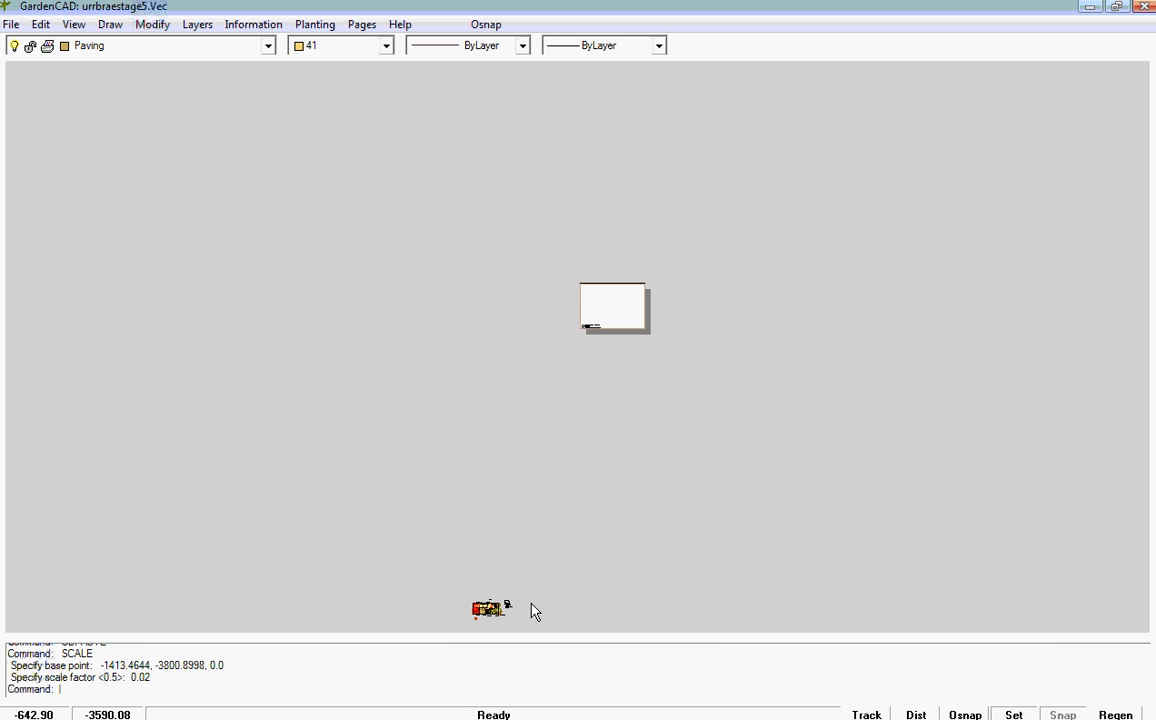
drag(444, 570, 531, 632)
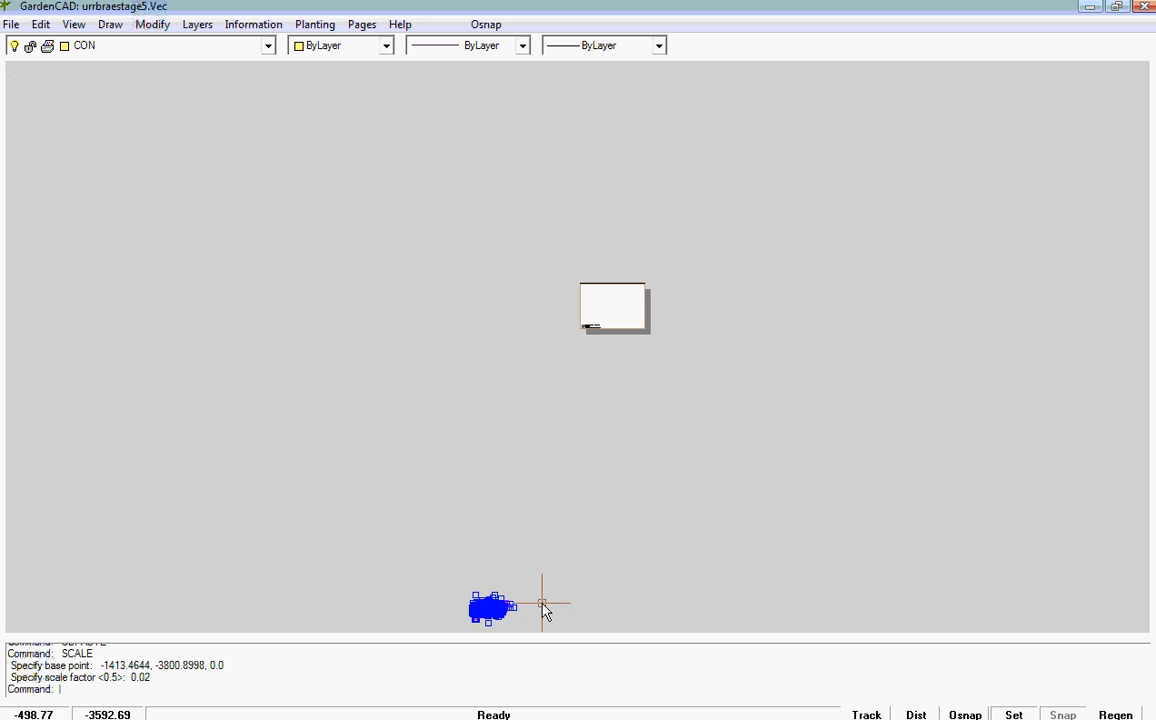
right_click(544, 605)
click(592, 456)
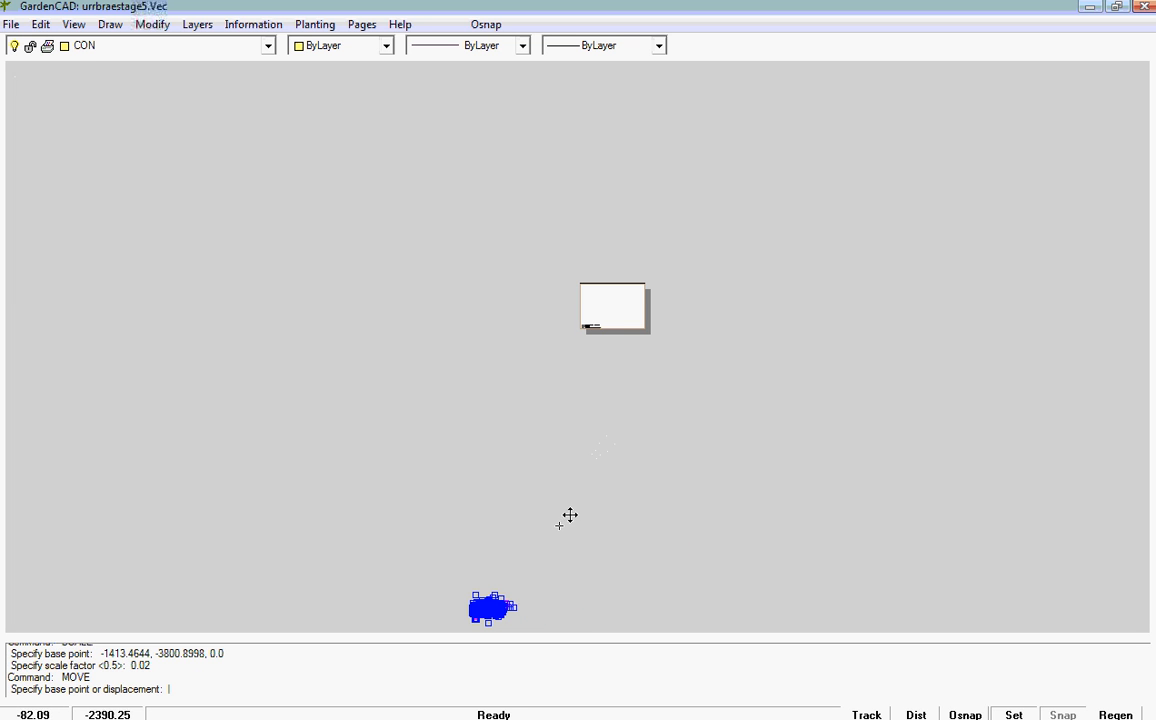
click(493, 603)
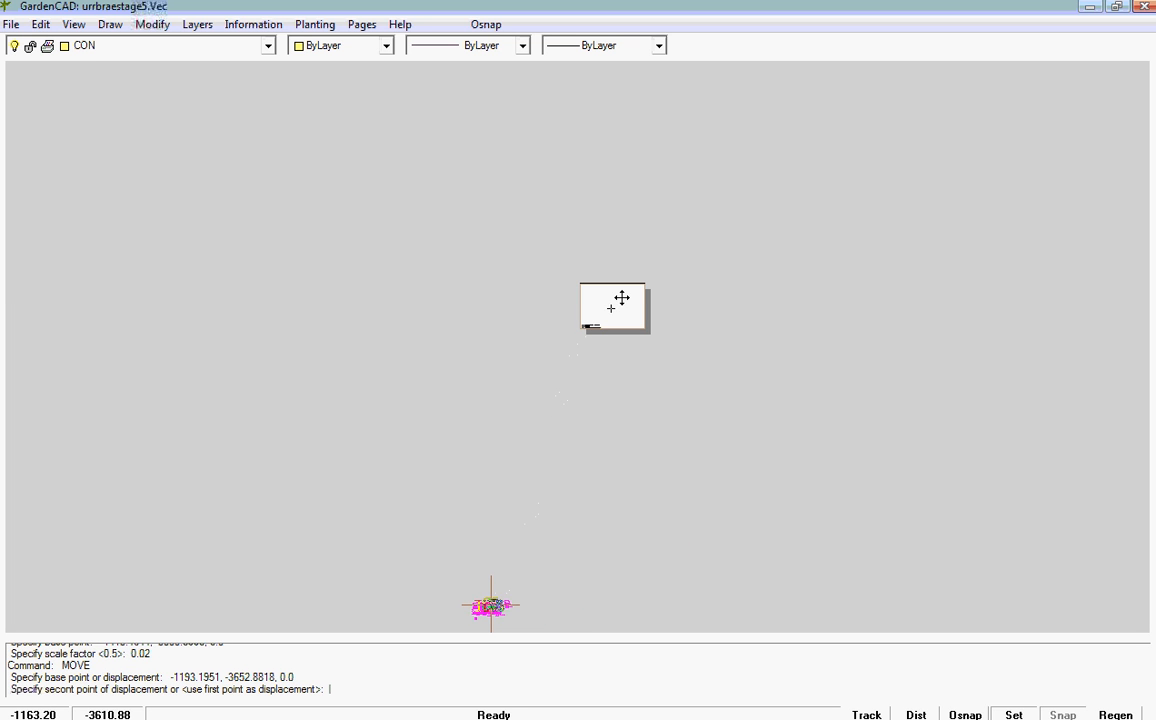
click(612, 308)
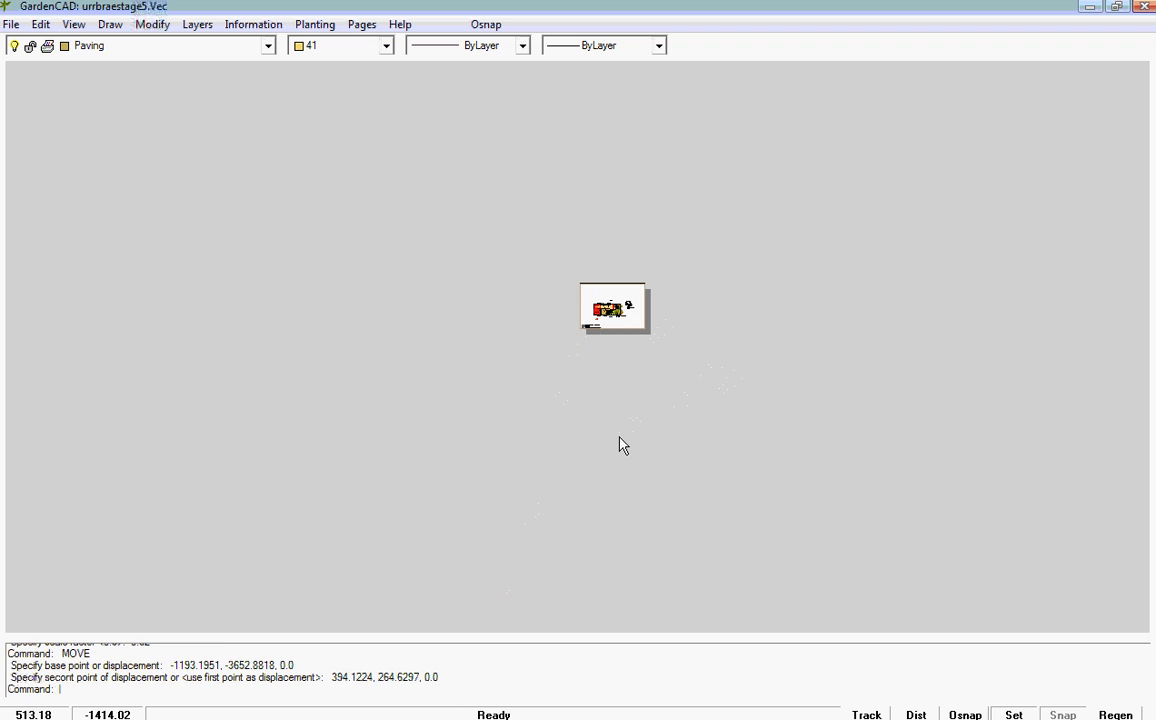
Step: Examine the garden design placed on the sheet, including its planting labels, water feature and the red flower artwork panel
scroll(595, 347, up, 5)
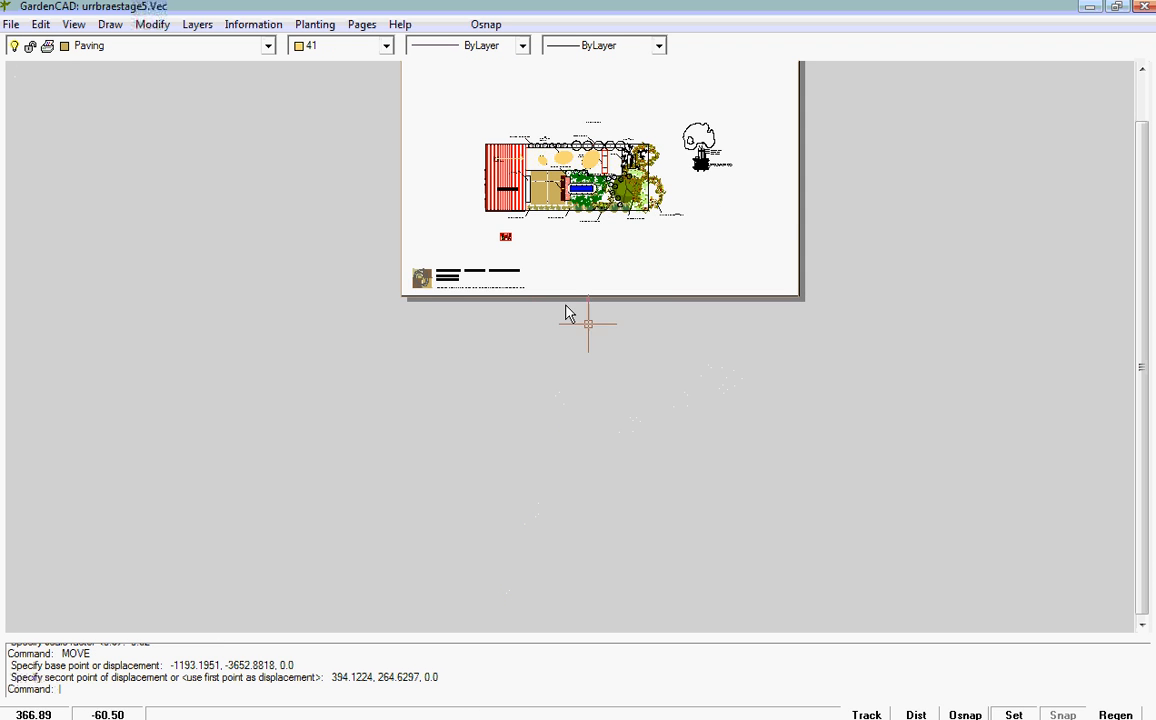
mouse_move(577, 250)
middle_down()
mouse_move(560, 400)
mouse_move(539, 447)
middle_up()
scroll(573, 440, up, 3)
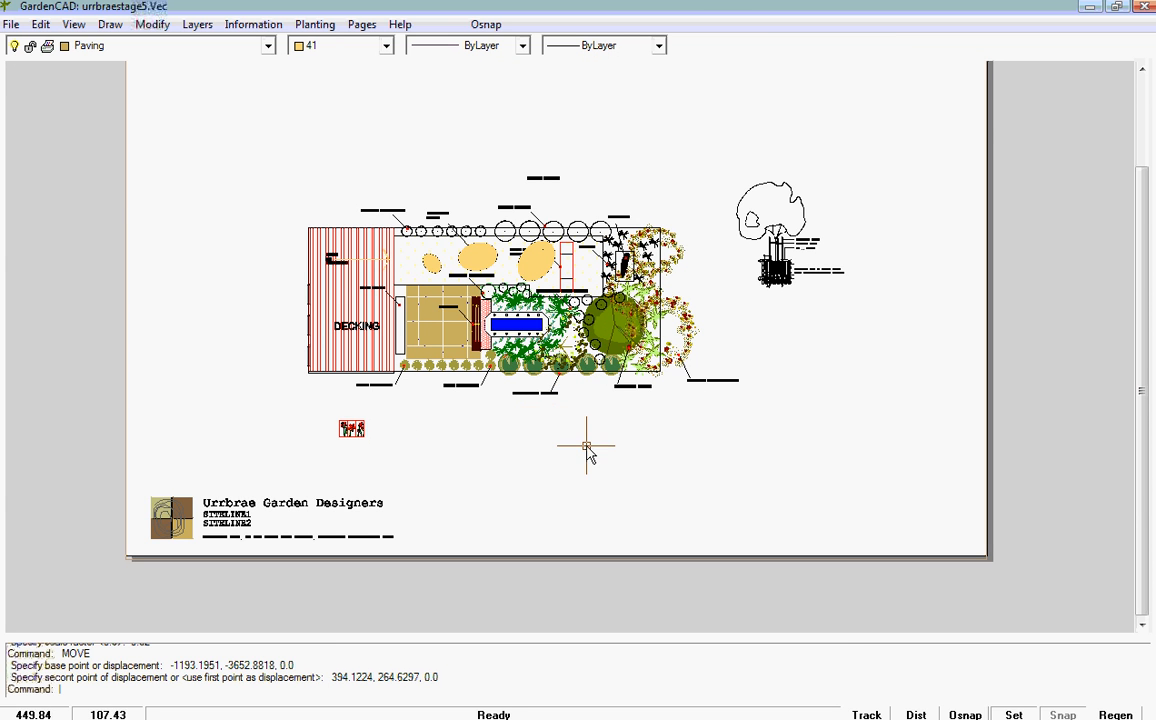
scroll(480, 292, up, 2)
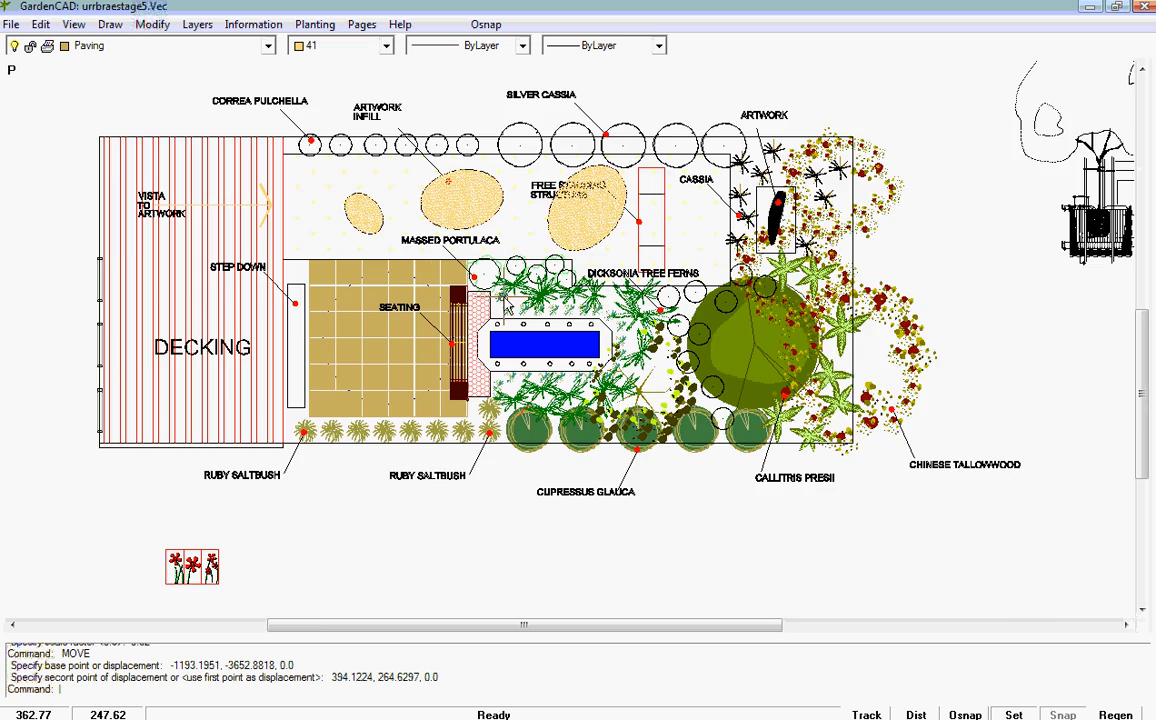
scroll(505, 305, up, 2)
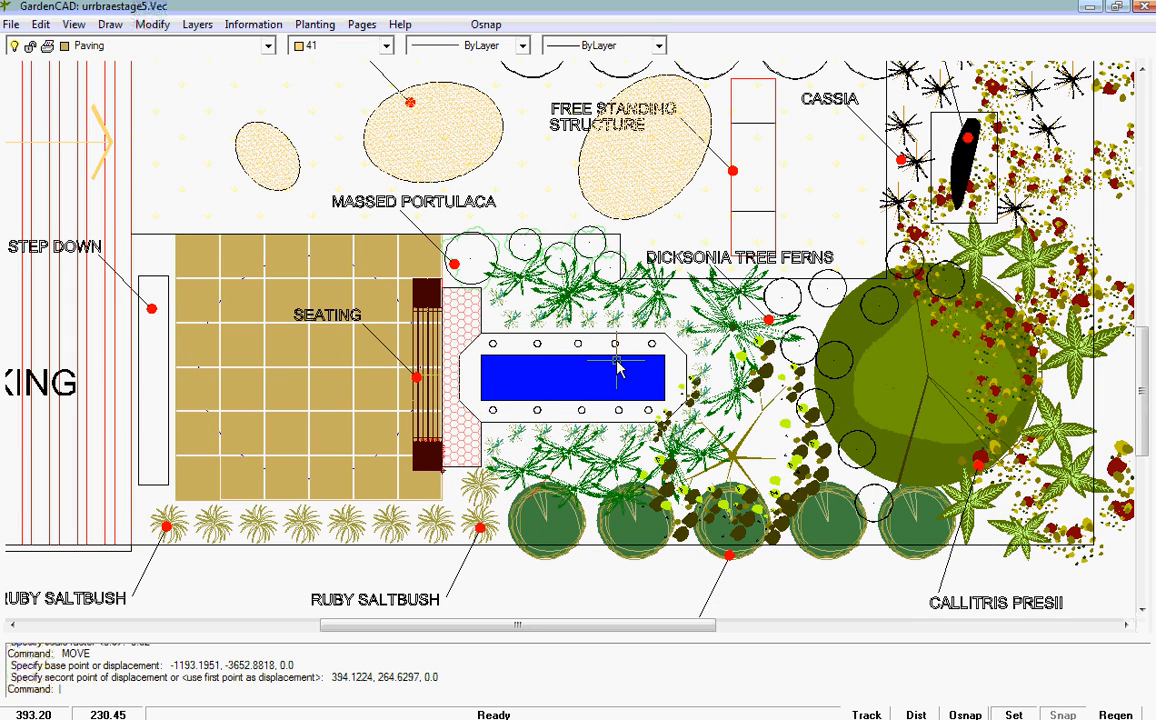
scroll(567, 340, down, 1)
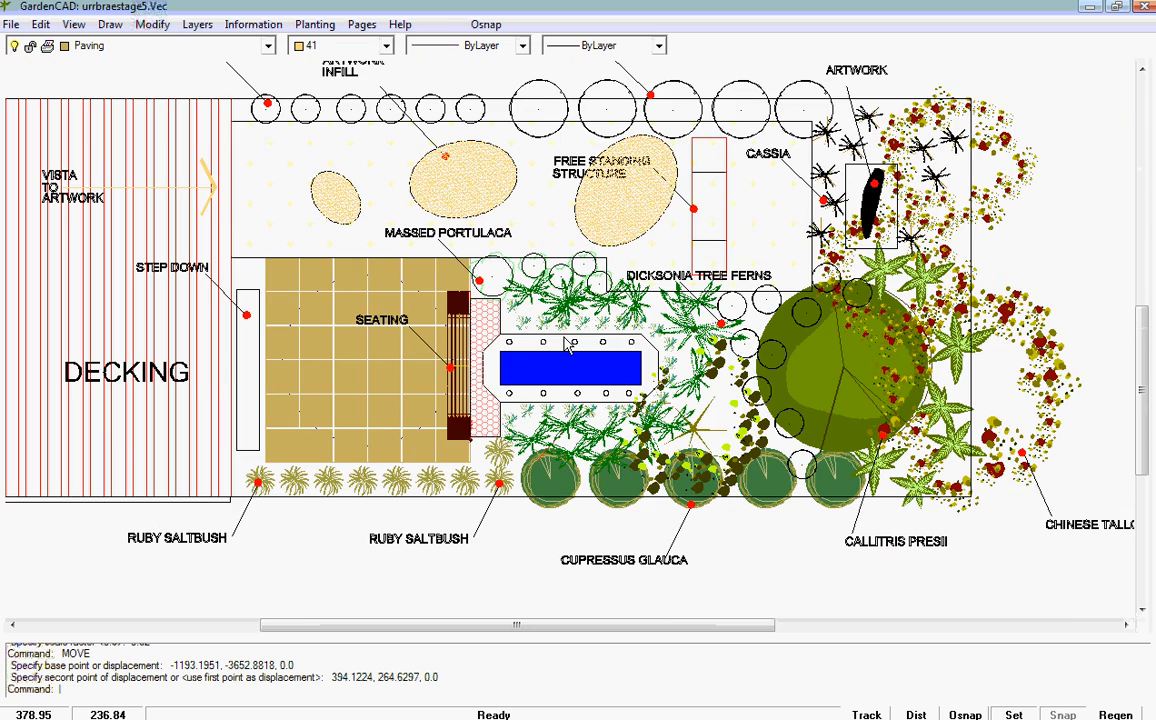
scroll(567, 343, down, 1)
scroll(266, 145, down, 1)
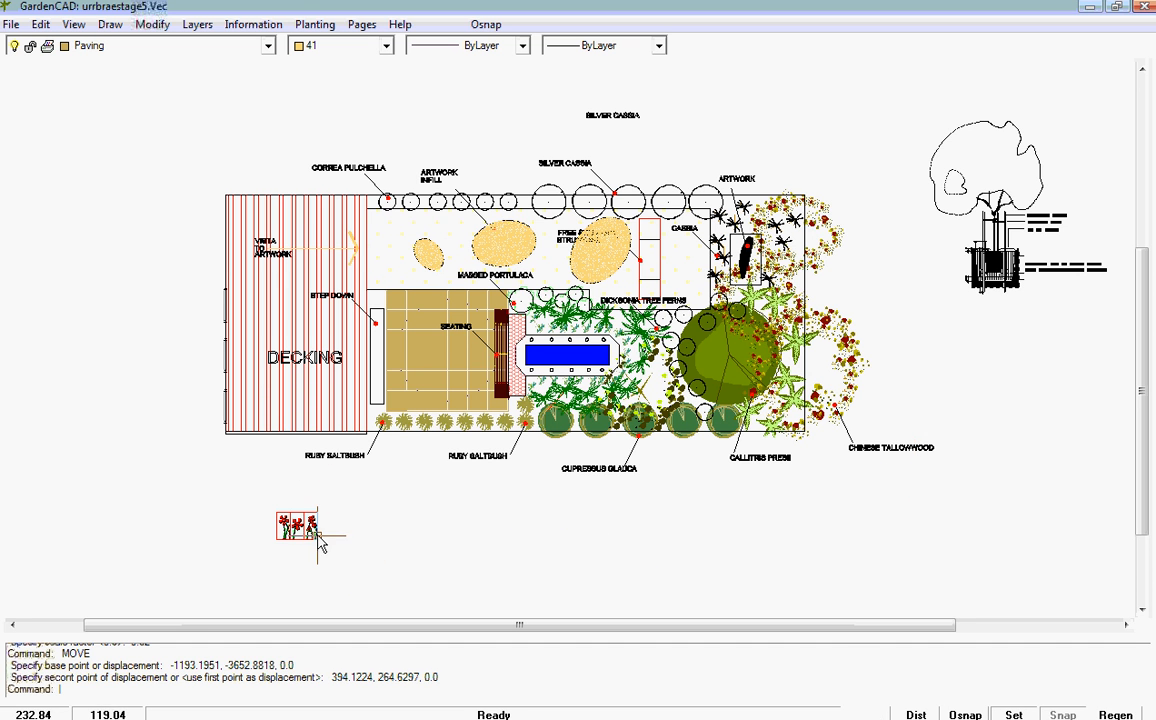
scroll(297, 531, up, 3)
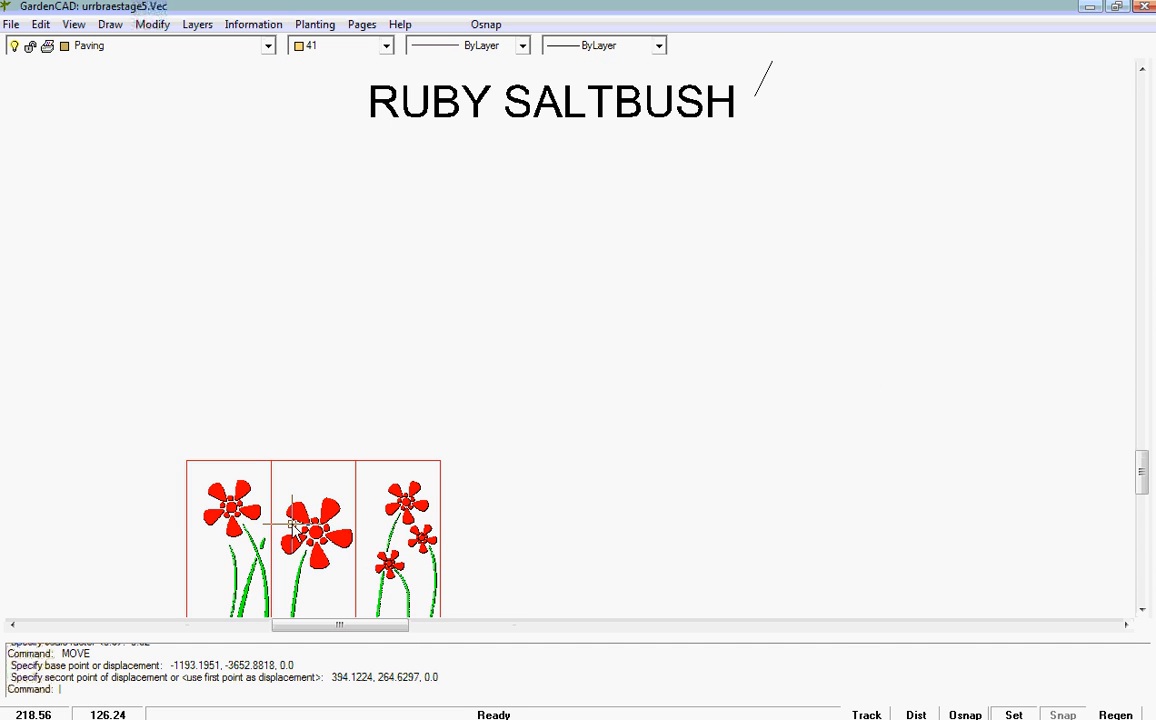
scroll(347, 548, down, 2)
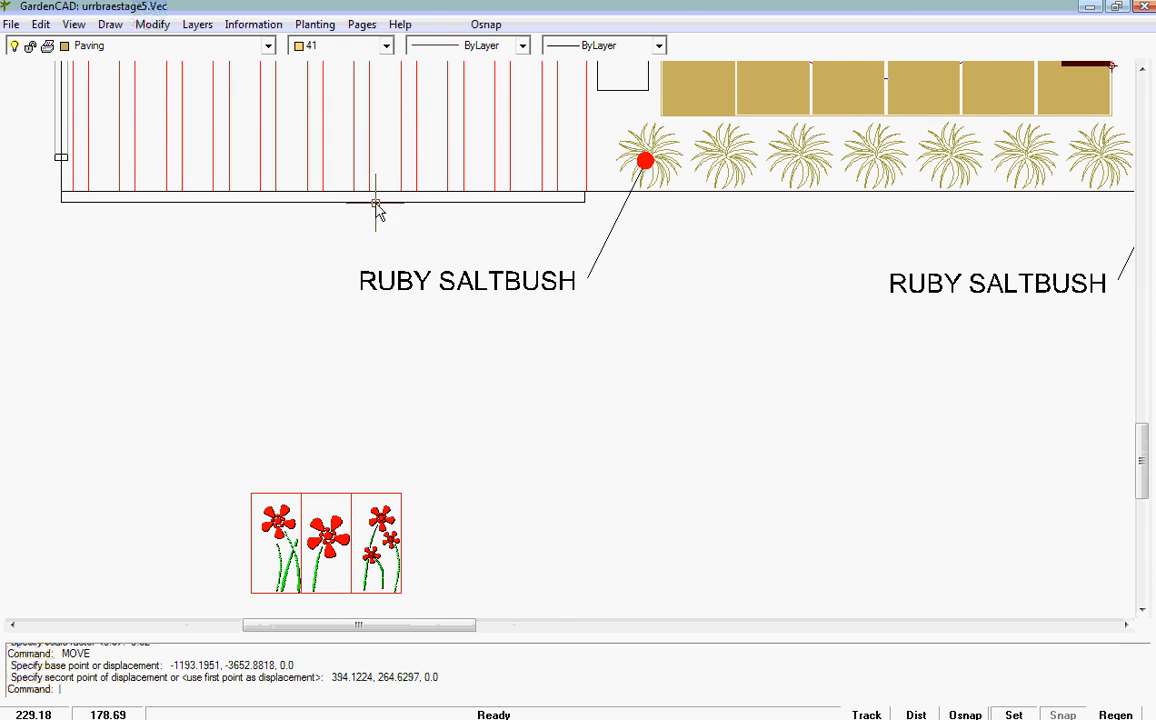
scroll(510, 478, down, 2)
scroll(520, 487, down, 2)
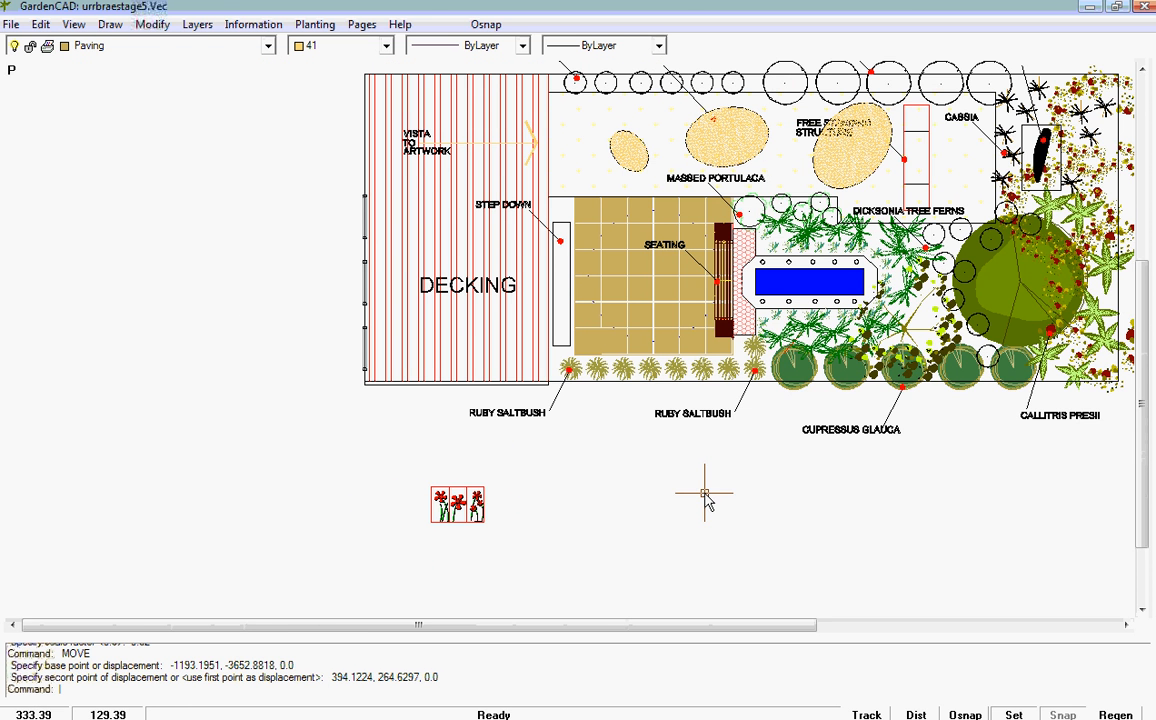
scroll(702, 500, down, 1)
middle_drag(702, 503, 547, 457)
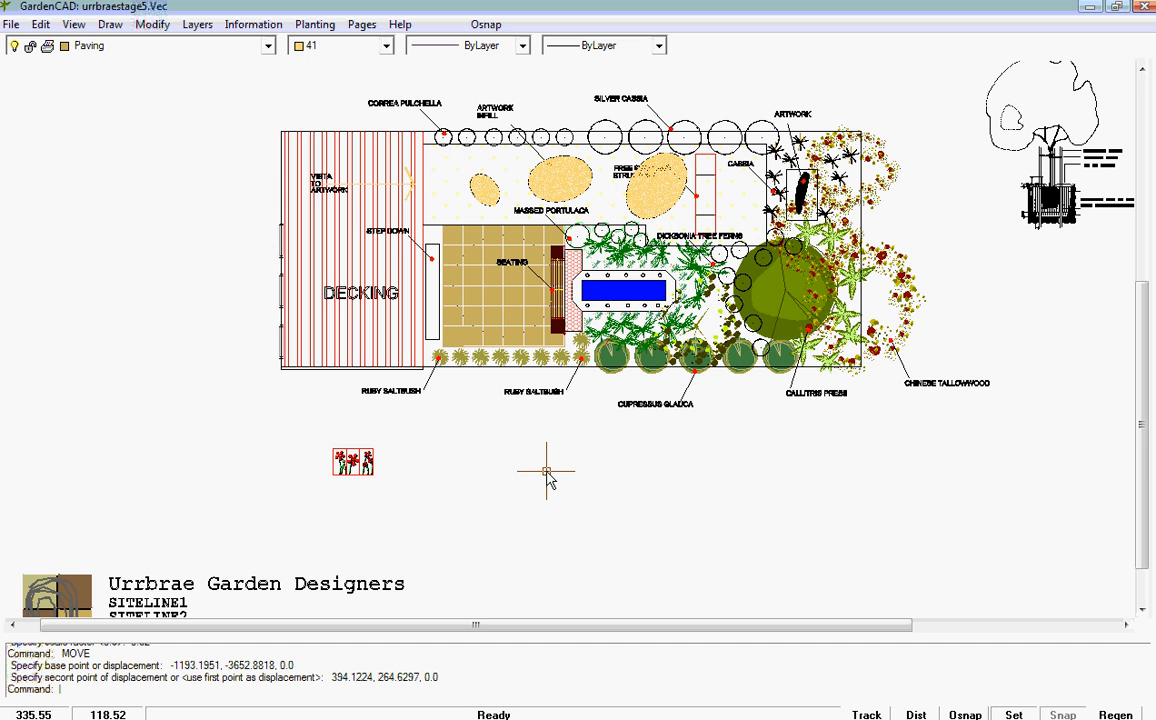
Step: Switch to the Proposal page to view its sheet
click(364, 25)
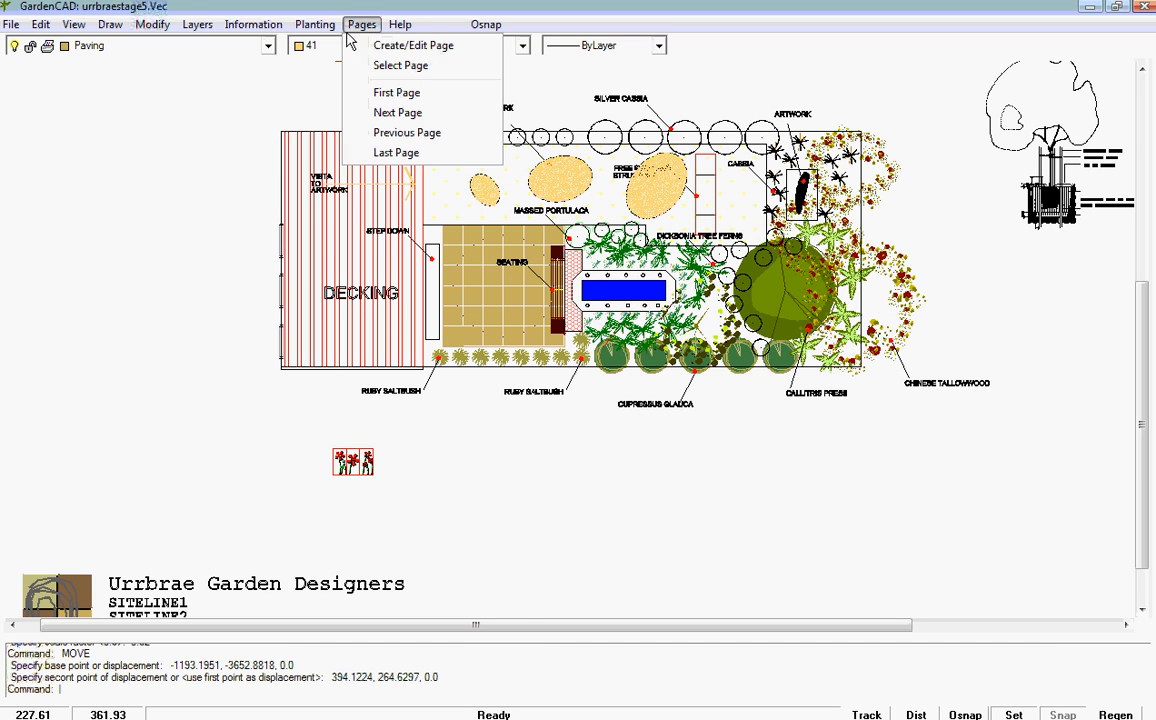
click(395, 64)
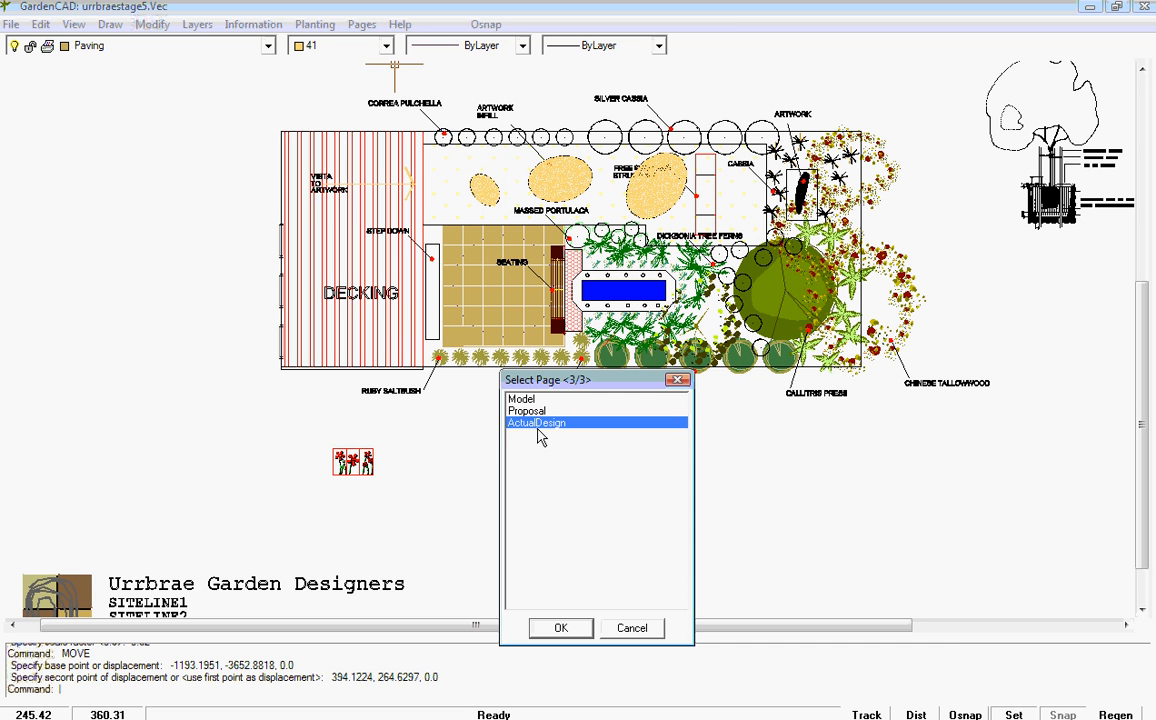
click(528, 411)
click(562, 628)
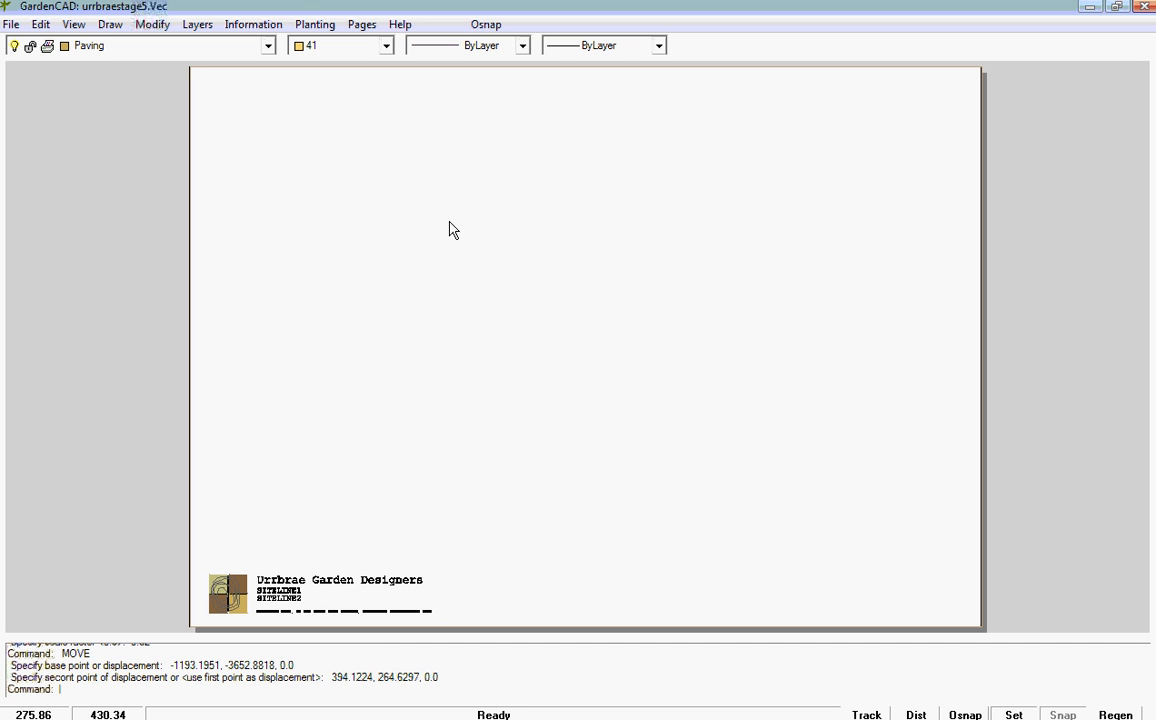
Step: Switch back to the ActualDesign page and show the whole sheet with the garden design
click(362, 24)
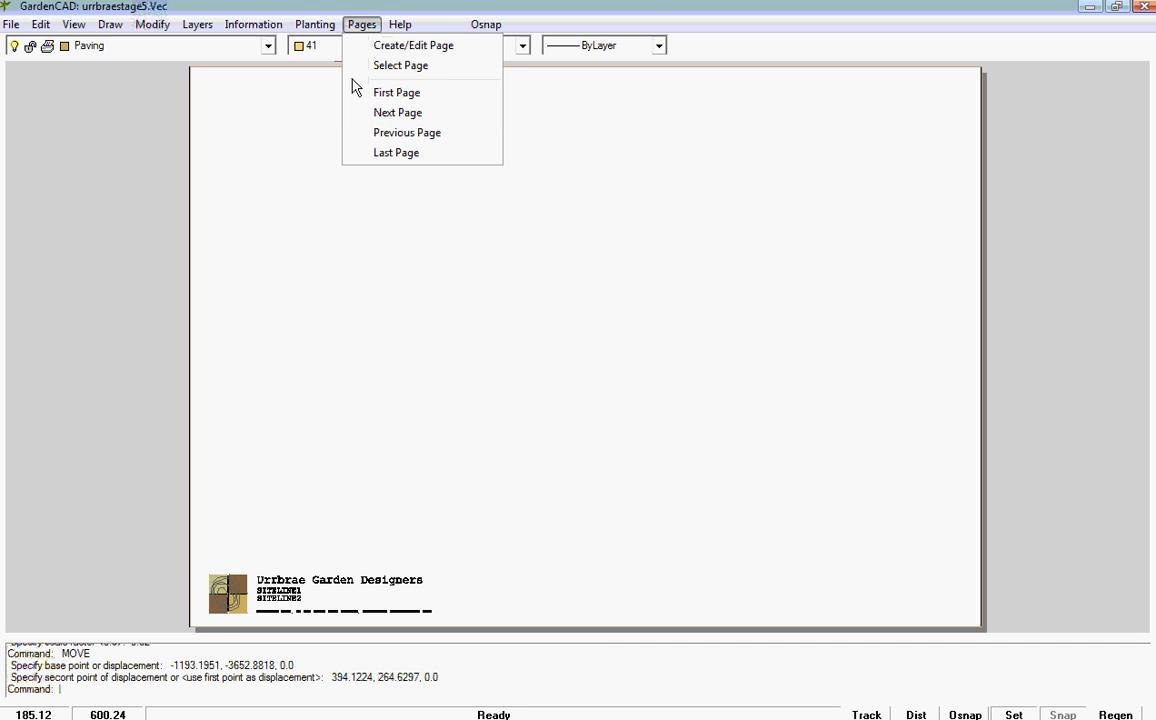
click(410, 65)
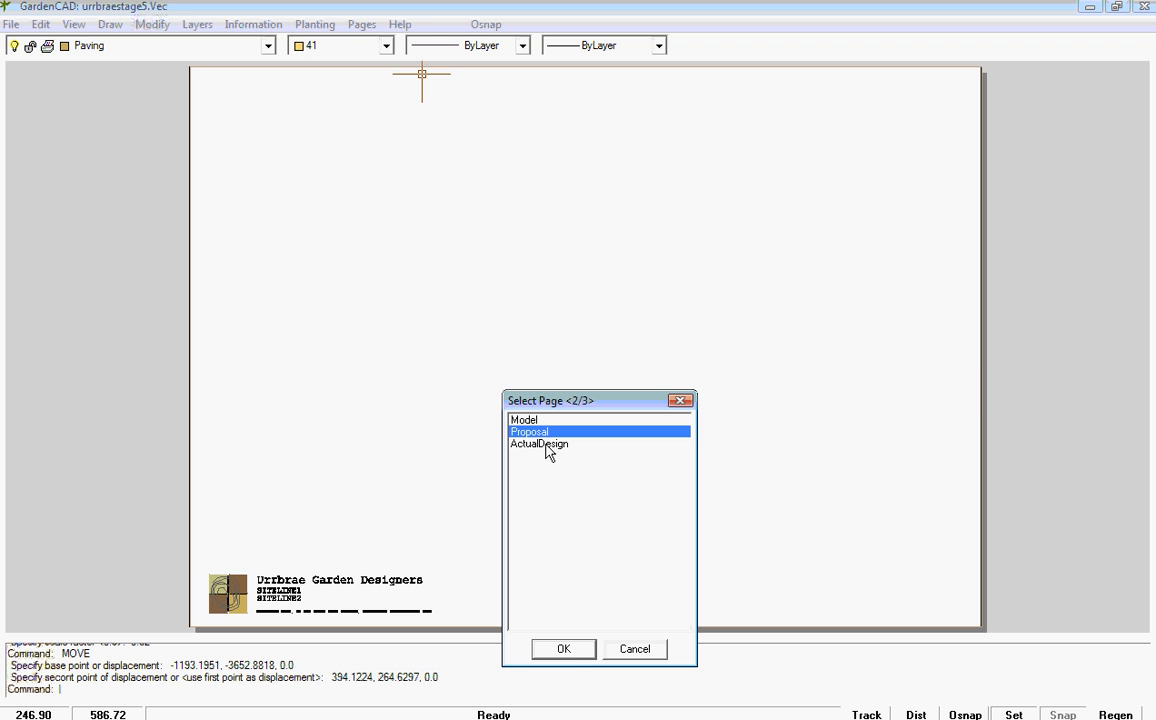
click(546, 444)
click(568, 650)
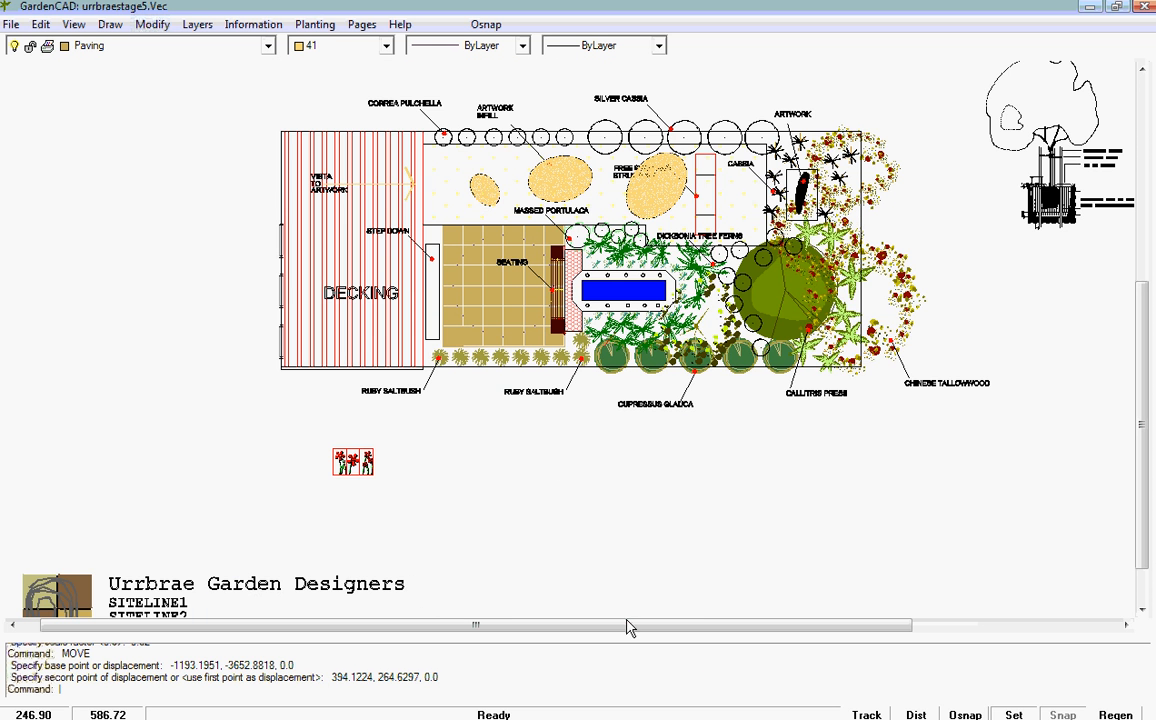
scroll(786, 549, down, 1)
scroll(786, 558, down, 1)
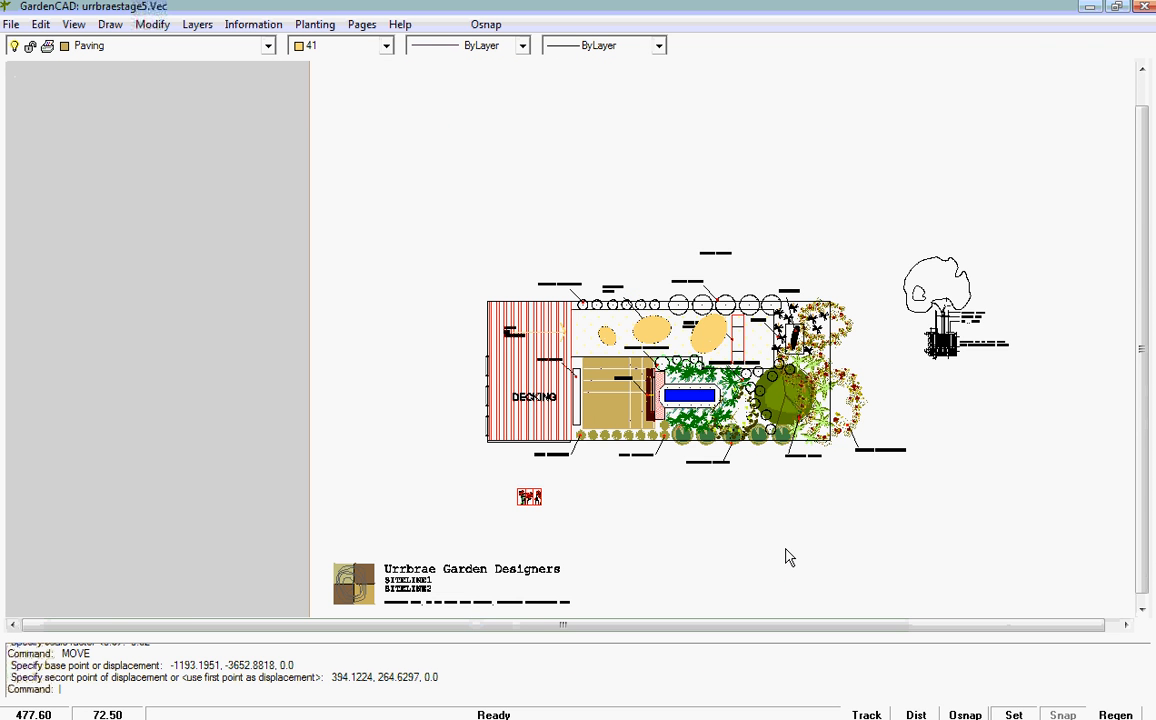
scroll(786, 558, down, 1)
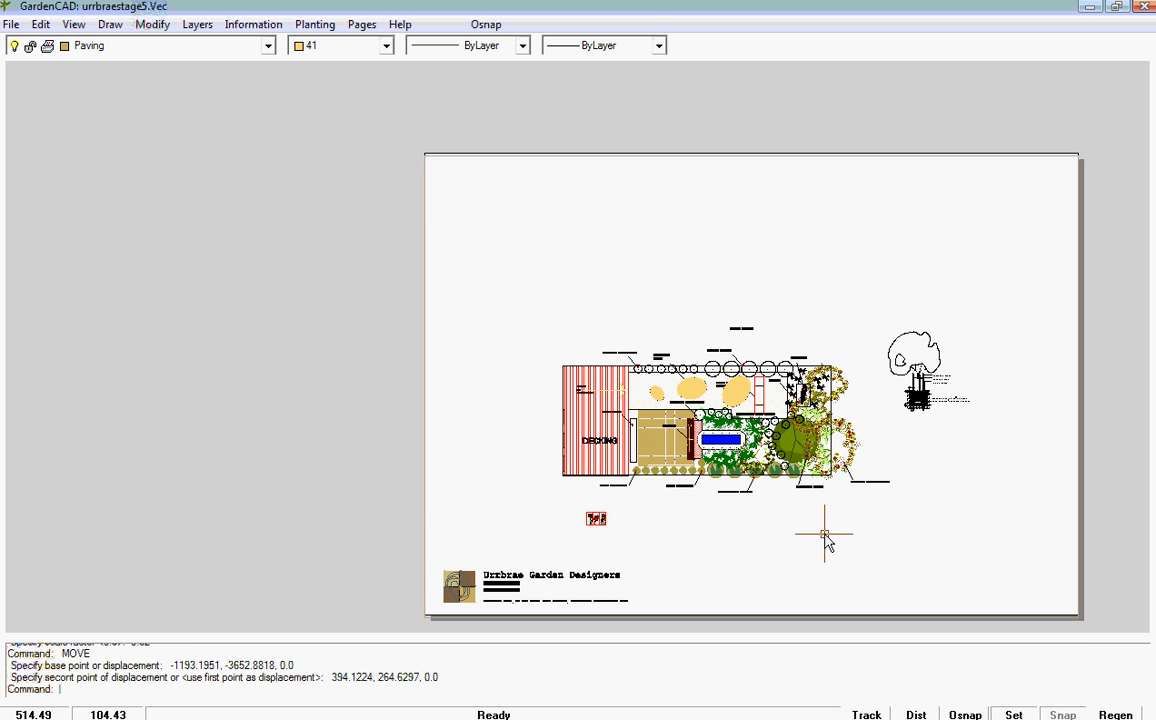
Step: Move the tree planting detail about 247 units horizontally from outside the sheet into the empty space below the Chinese Tallowwood label
scroll(918, 392, up, 2)
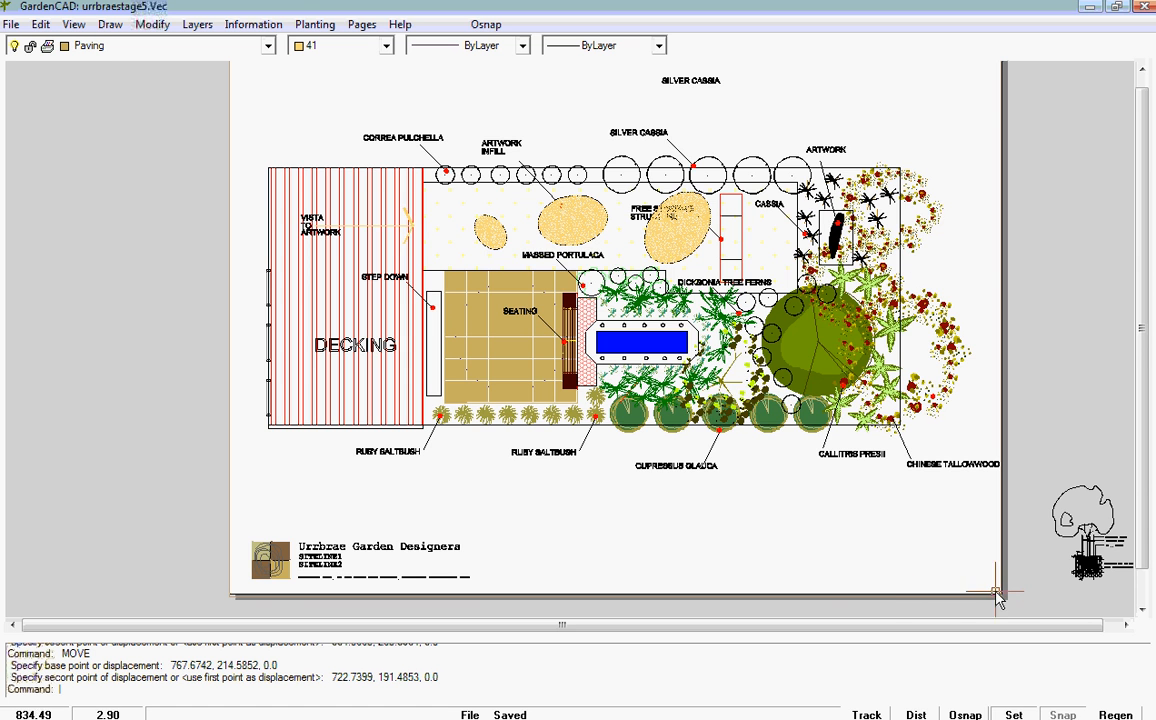
mouse_move(1021, 580)
middle_down()
mouse_move(905, 570)
mouse_move(890, 555)
middle_up()
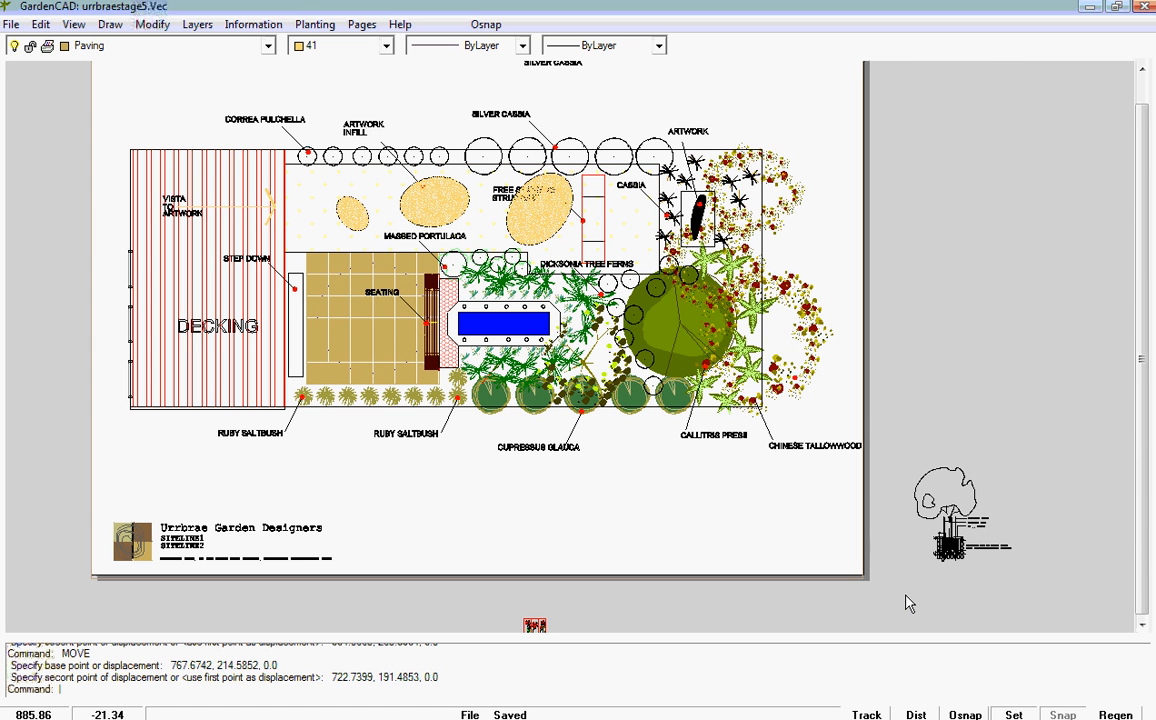
click(931, 532)
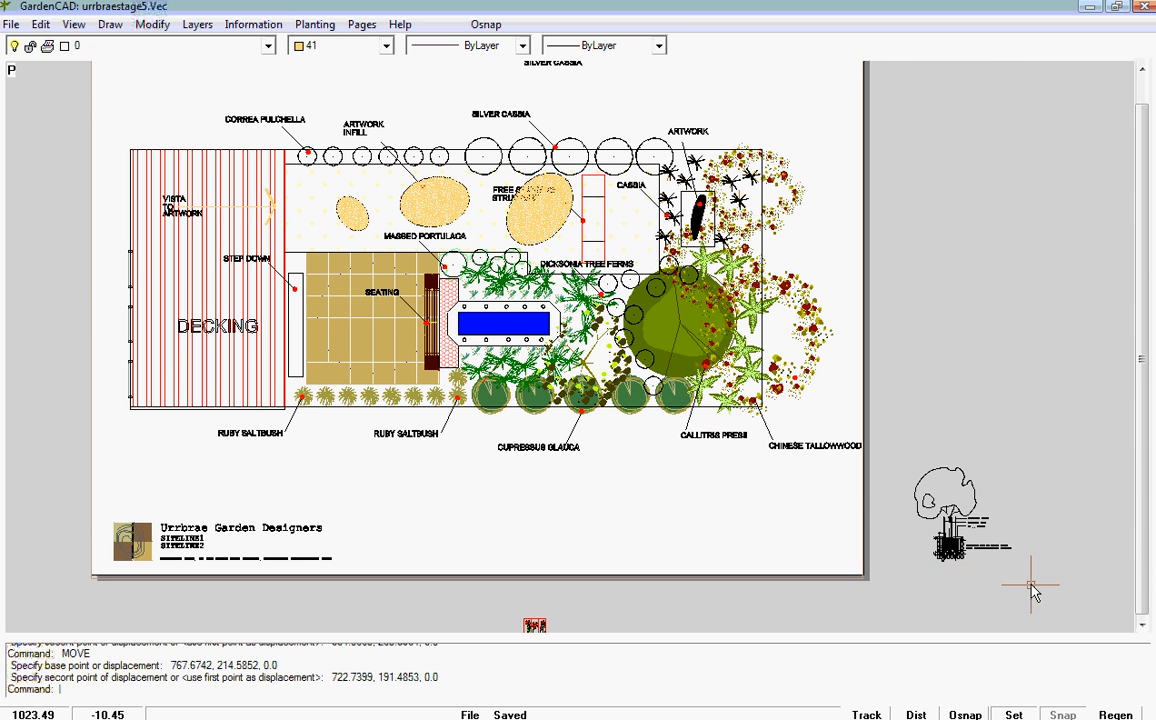
right_click(965, 596)
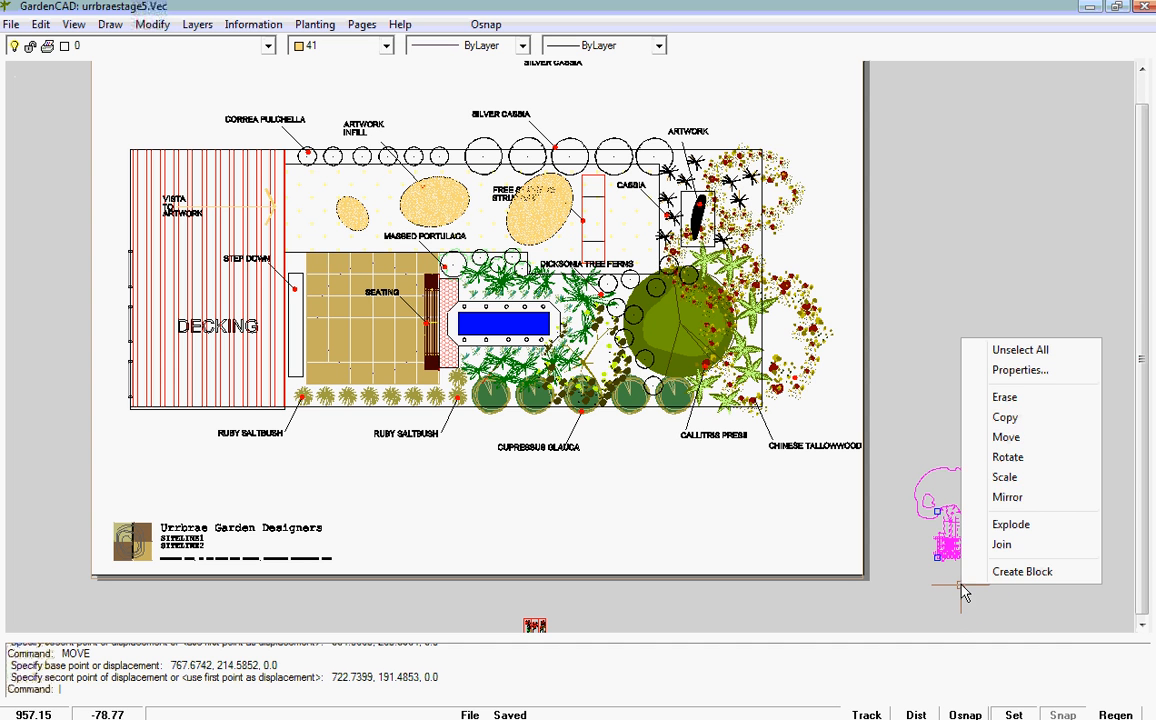
click(990, 440)
click(929, 519)
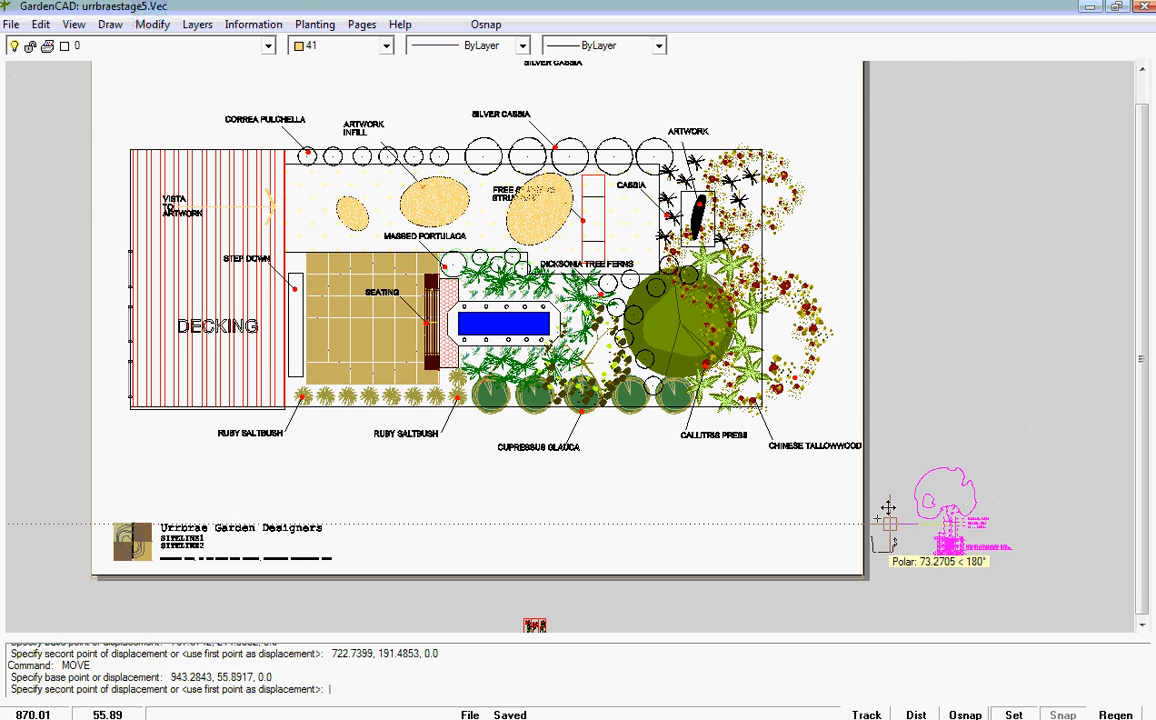
click(738, 515)
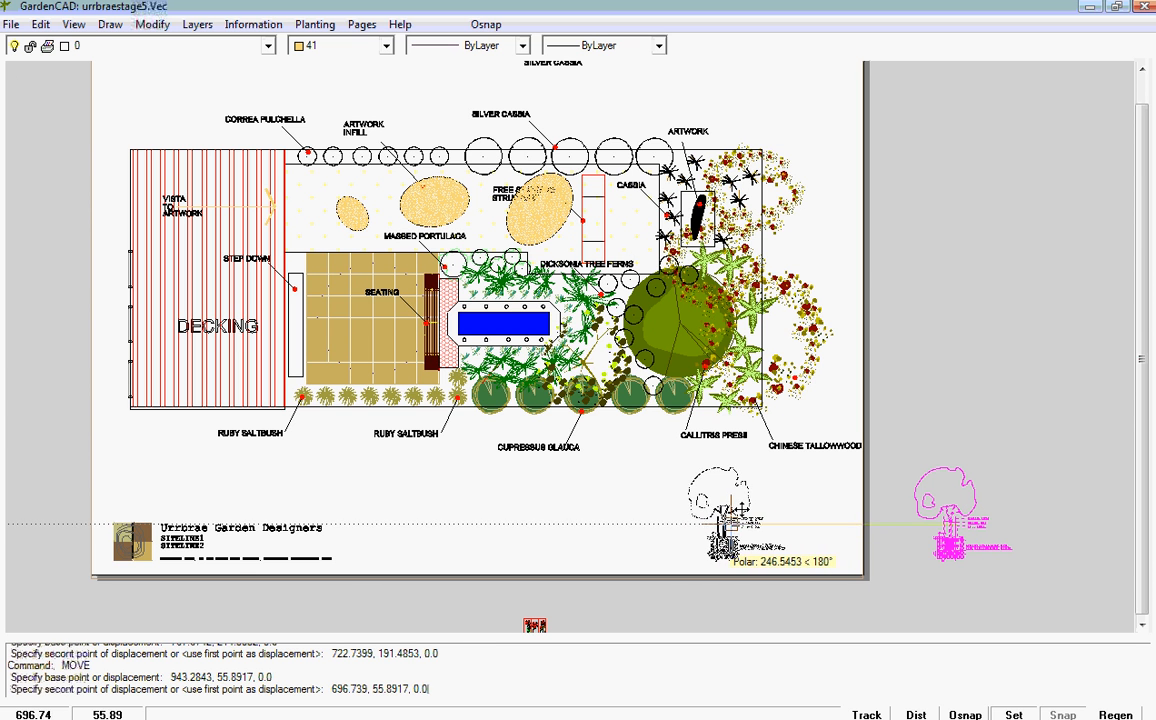
scroll(690, 565, up, 5)
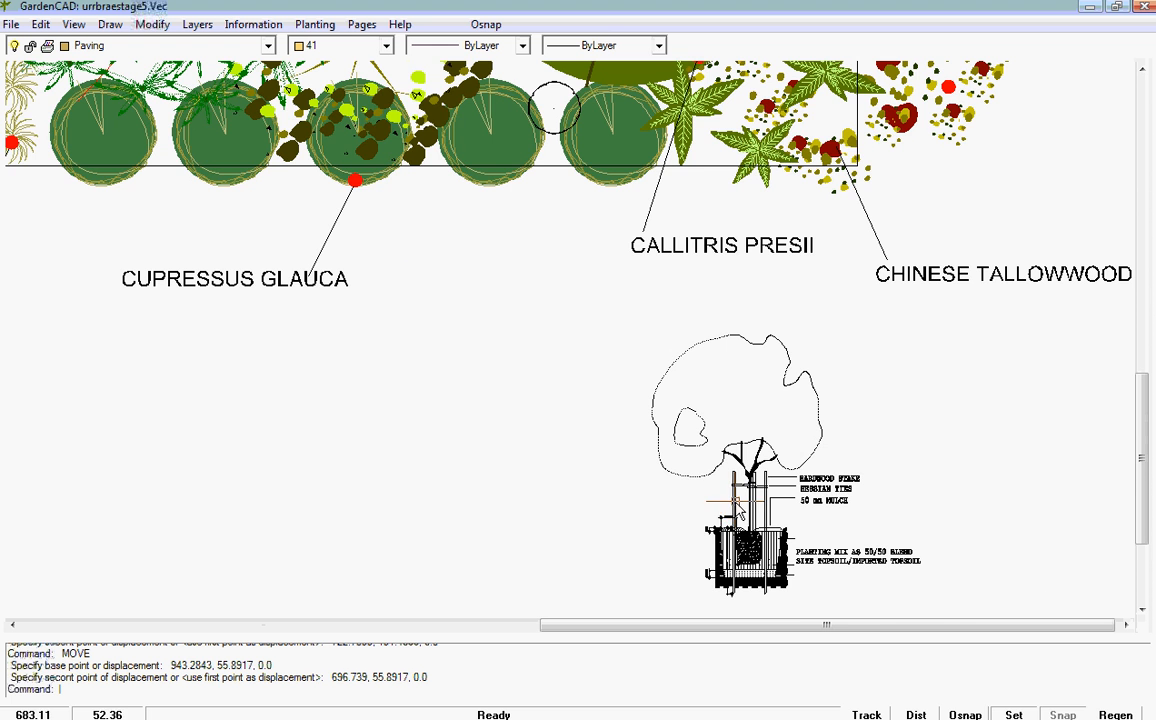
scroll(847, 533, up, 8)
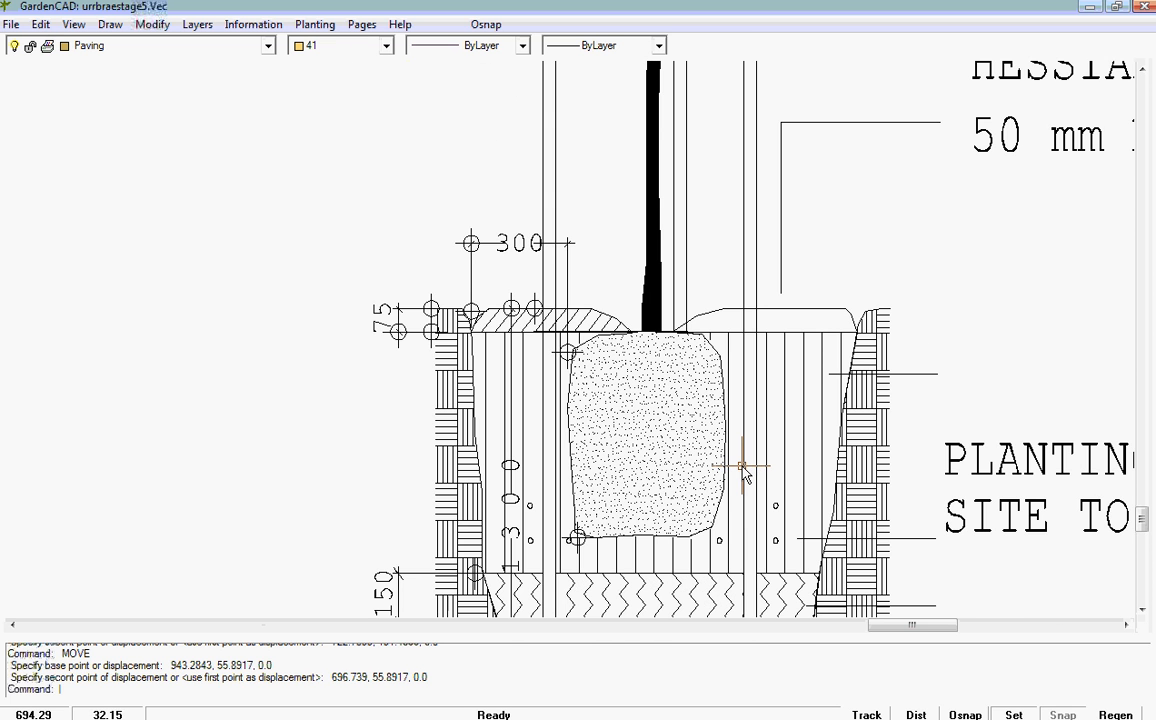
scroll(348, 362, down, 5)
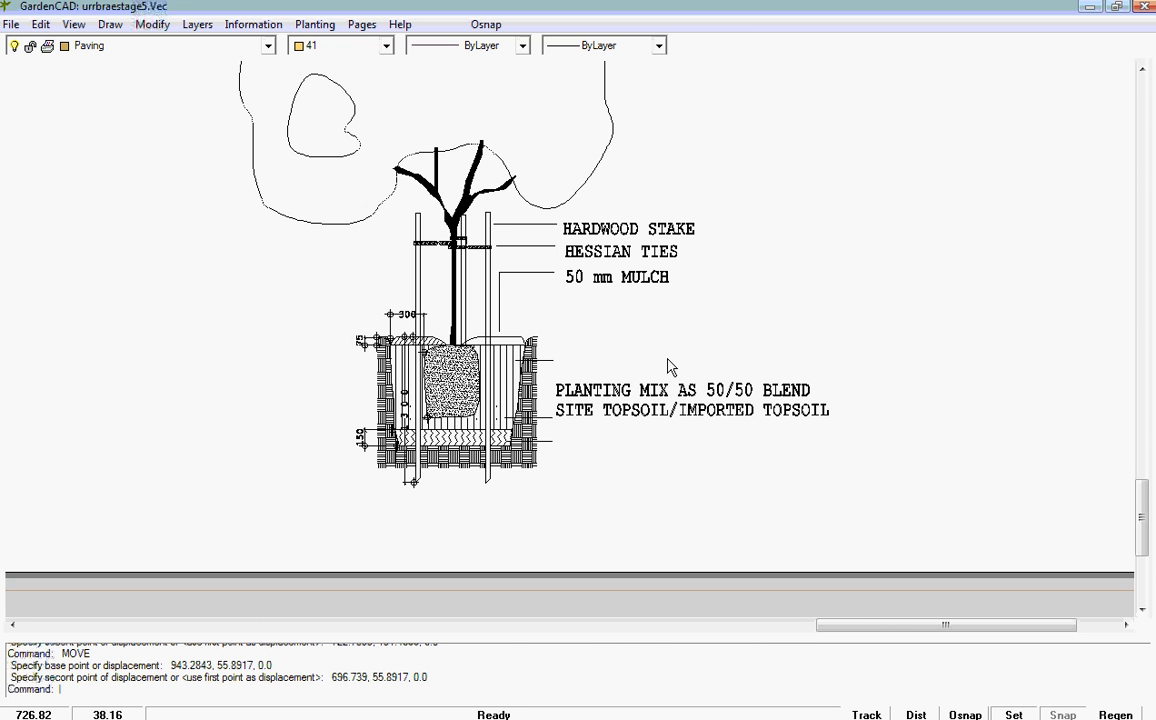
scroll(666, 362, down, 2)
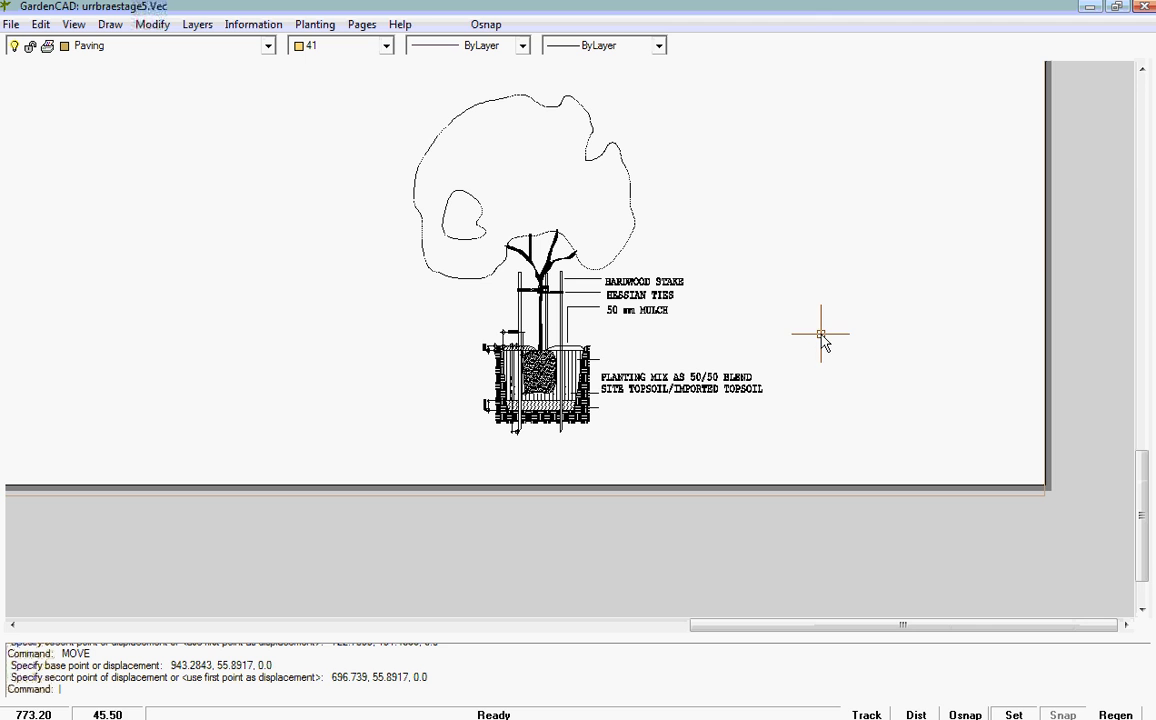
Step: Show the full extents of the ActualDesign page, including the repositioned tree planting detail
right_click(865, 355)
click(930, 396)
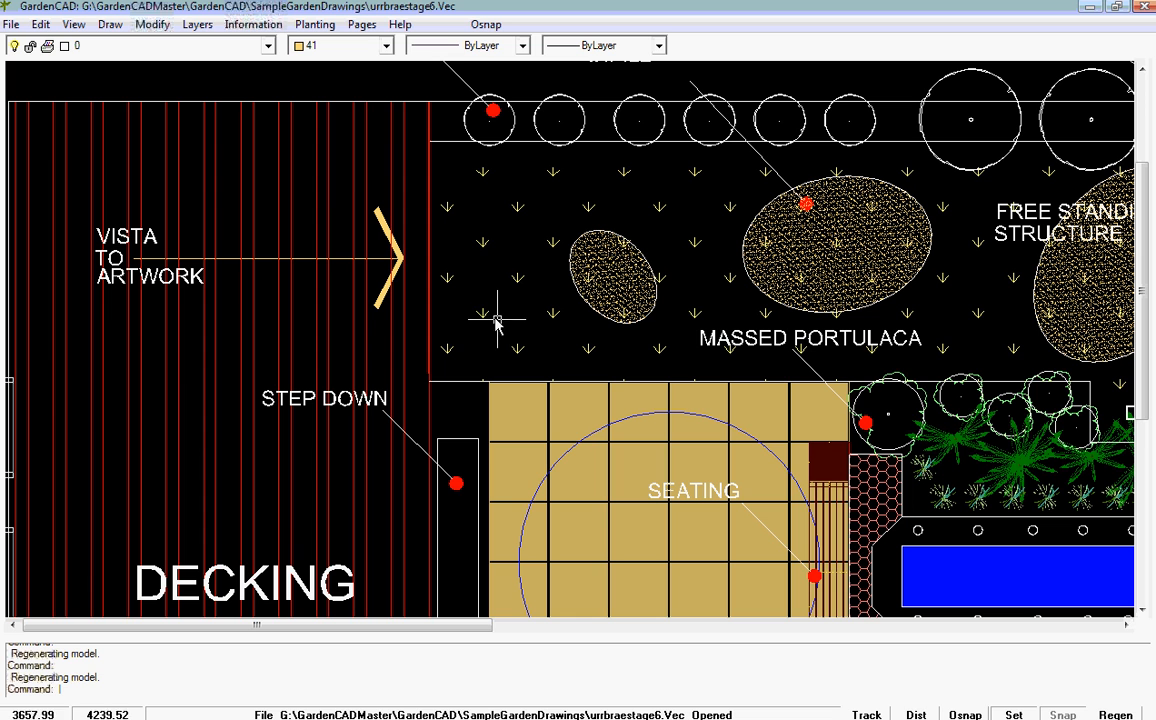
Step: Switch from the model to Page 1 of the urrbraestage6 drawing to view its sheet
click(362, 25)
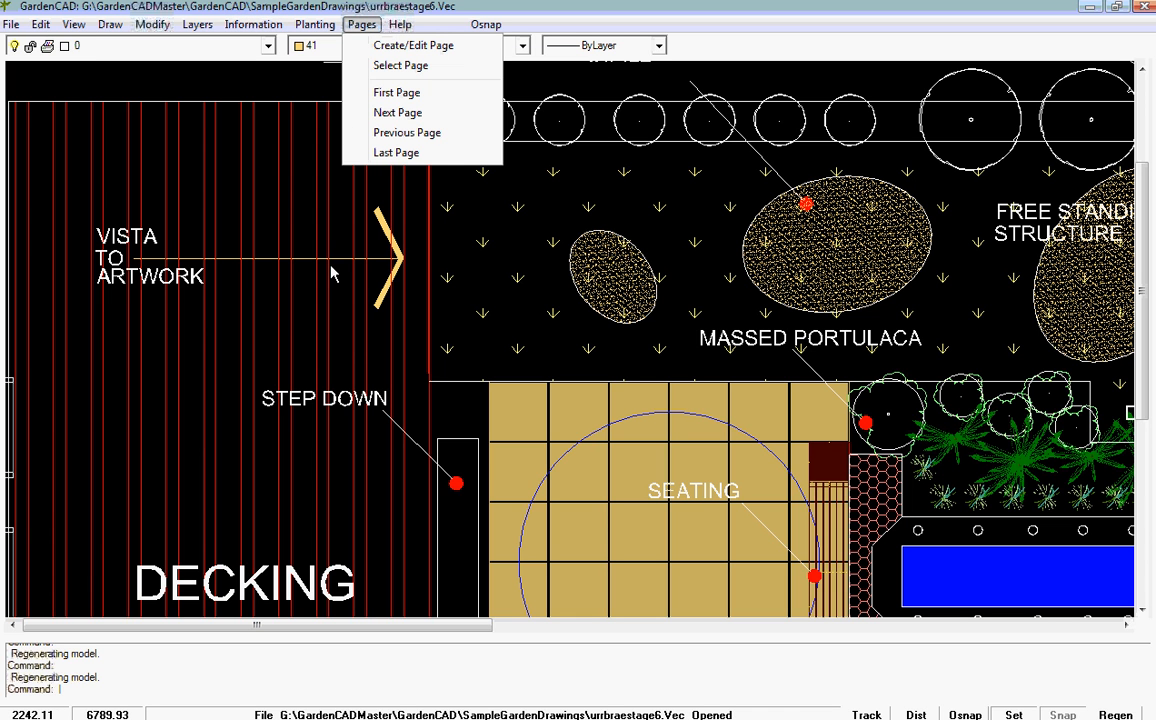
click(402, 67)
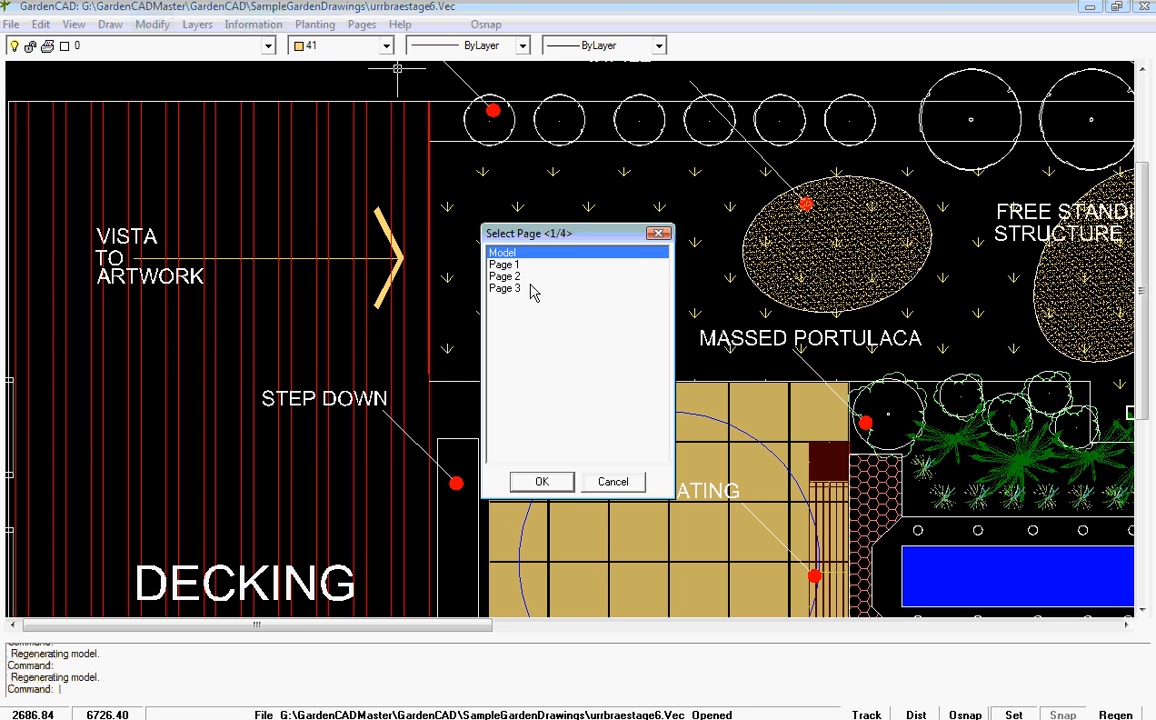
click(505, 265)
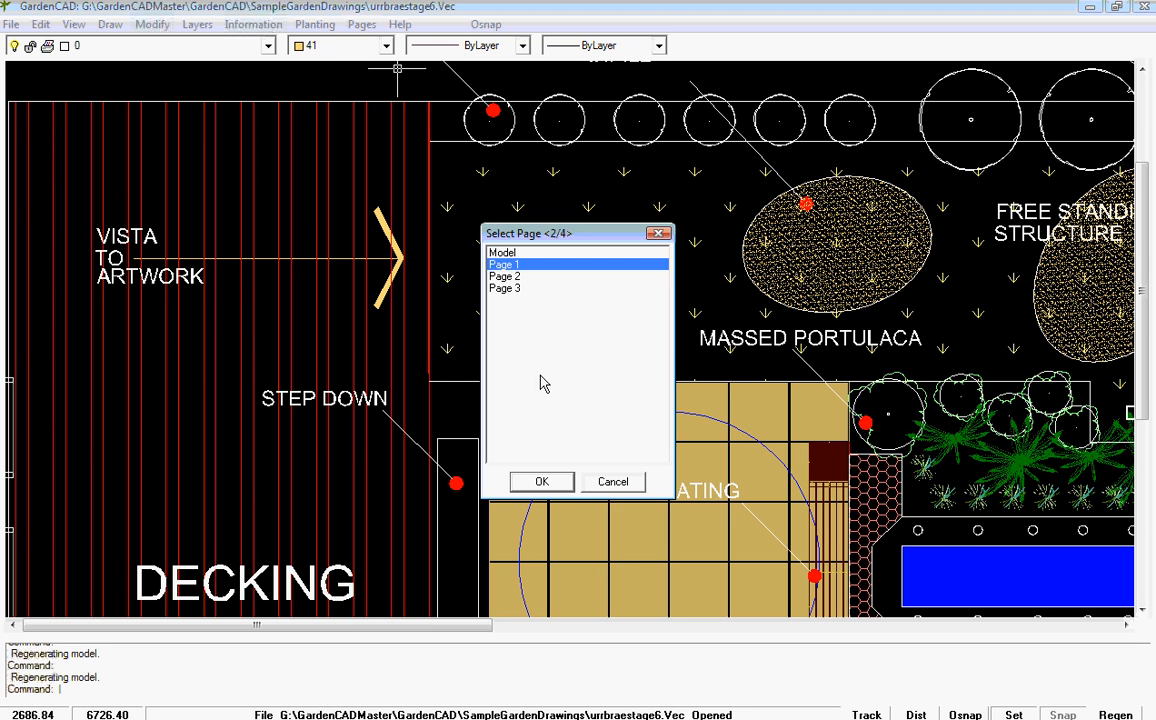
click(544, 482)
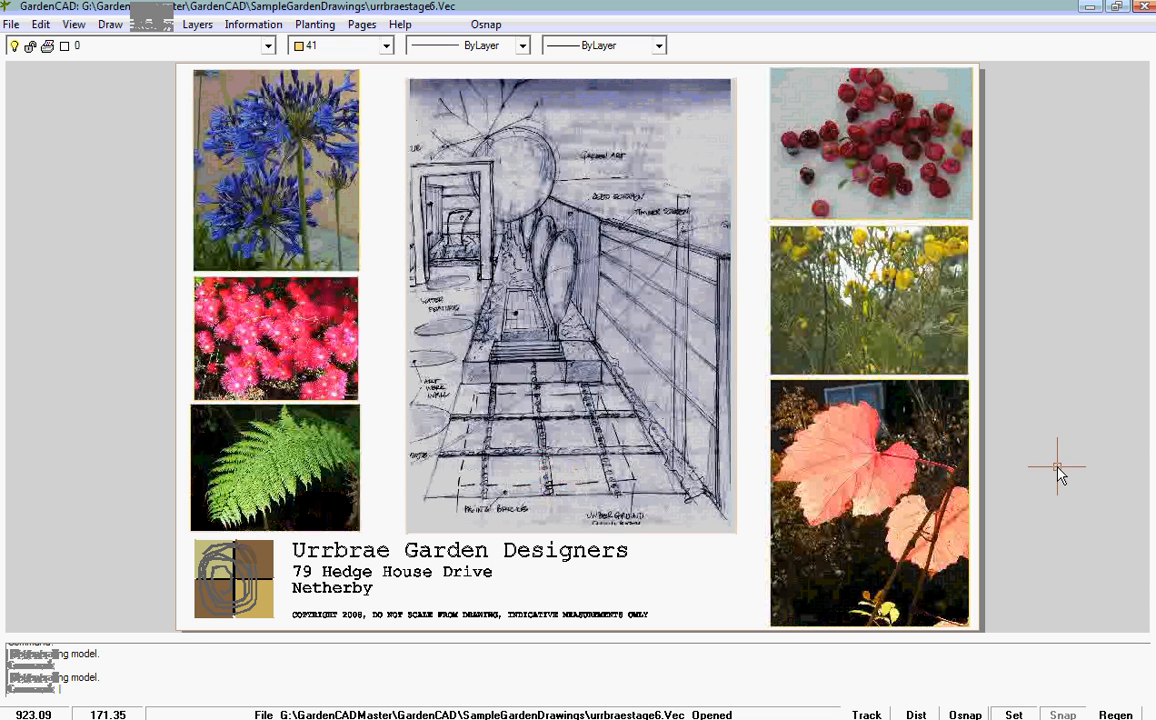
Step: Insert the 3DPerspective raster image in the empty area beside the Page 1 sheet at a scale of about 2.86
scroll(1058, 470, down, 1)
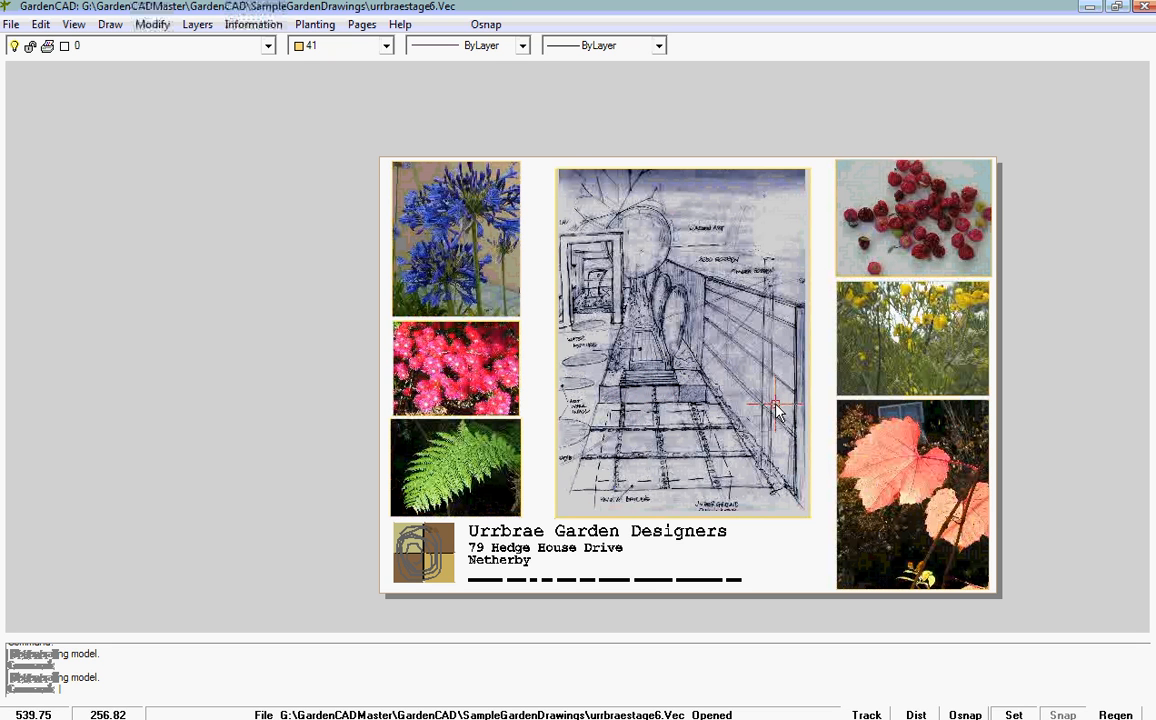
middle_drag(774, 405, 426, 395)
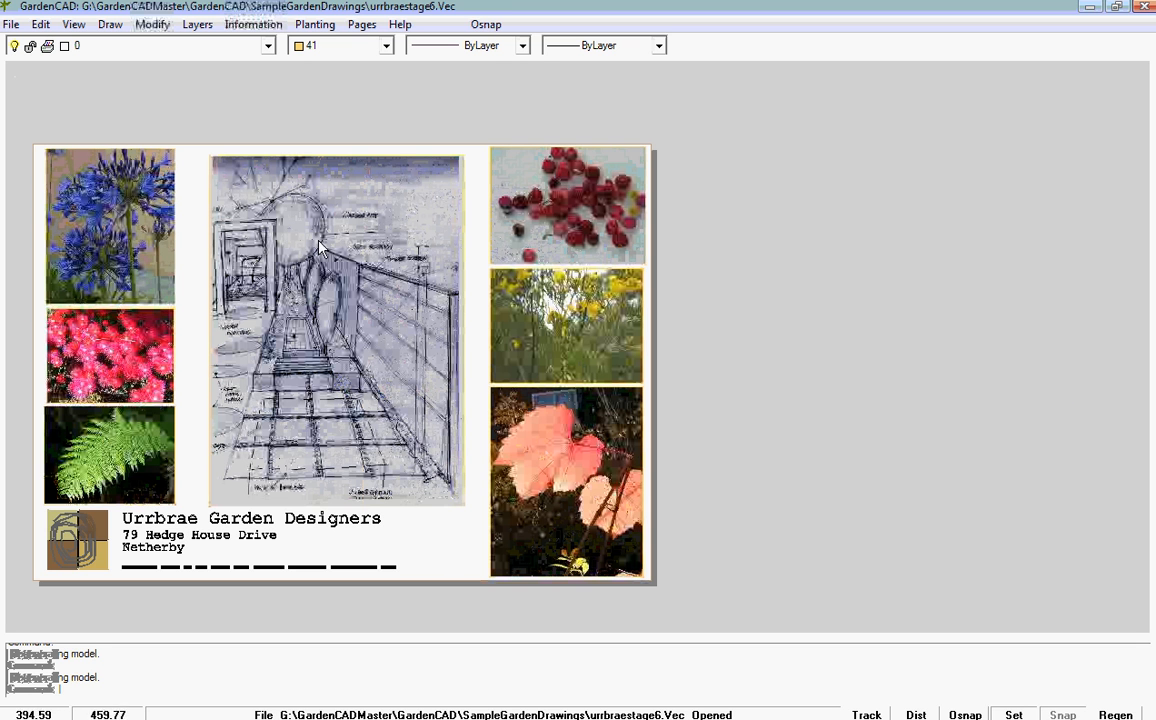
click(110, 26)
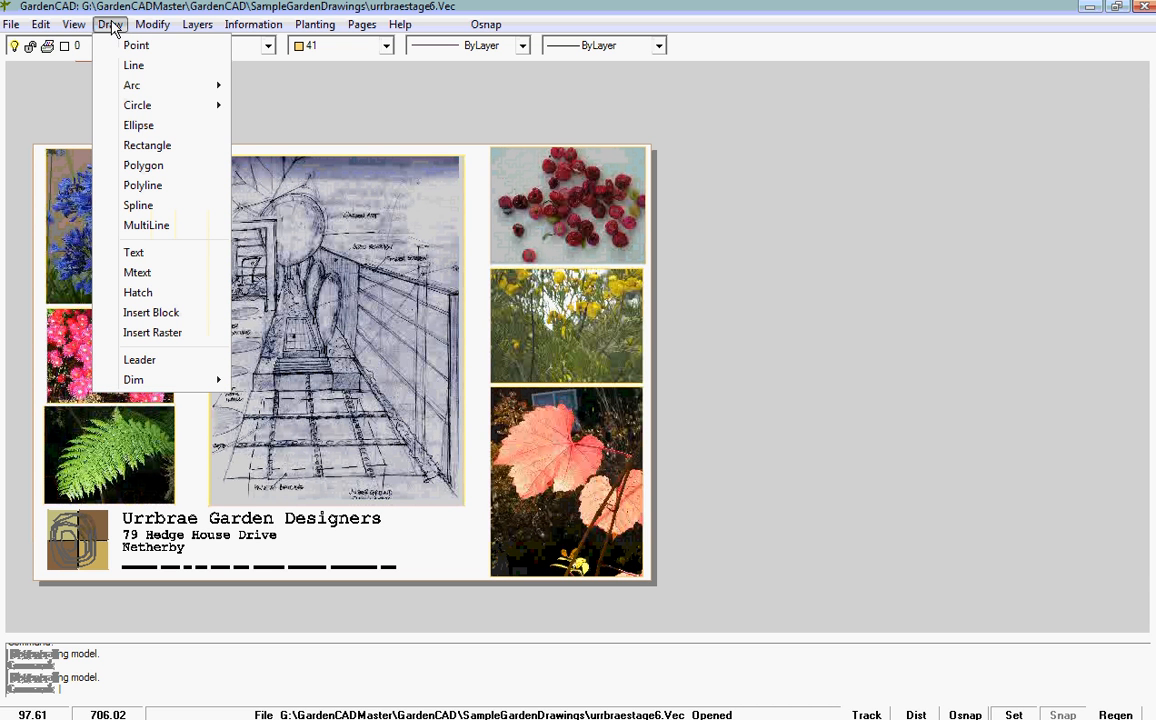
click(157, 332)
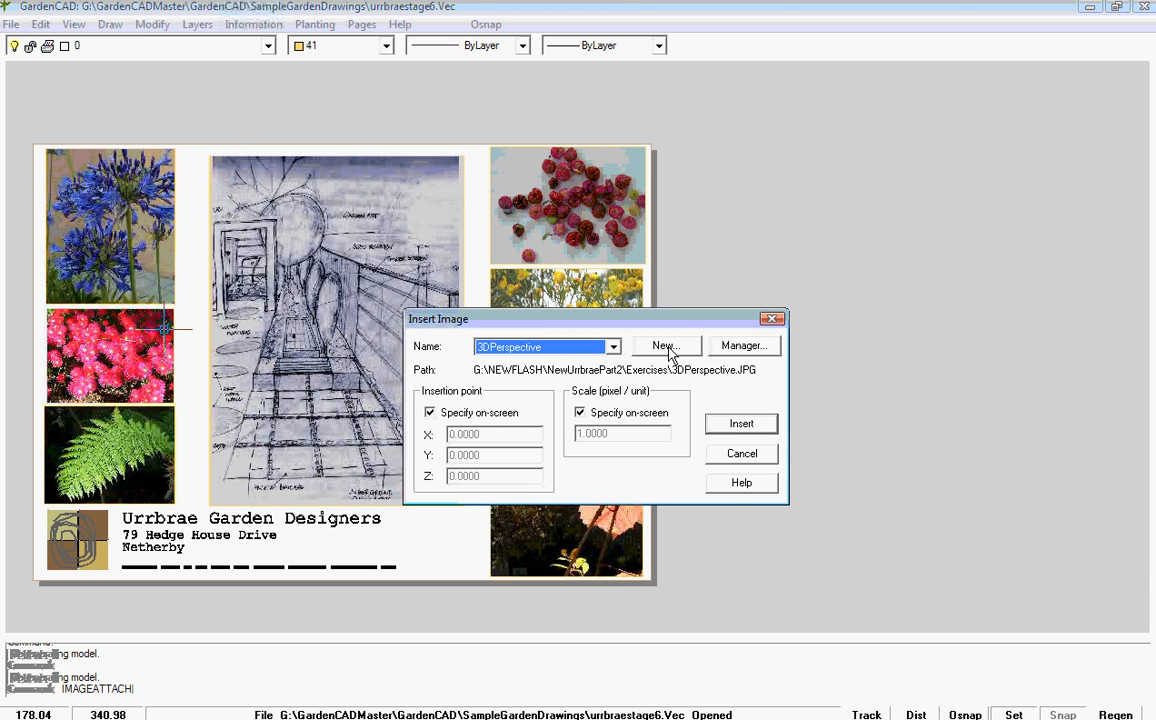
click(741, 424)
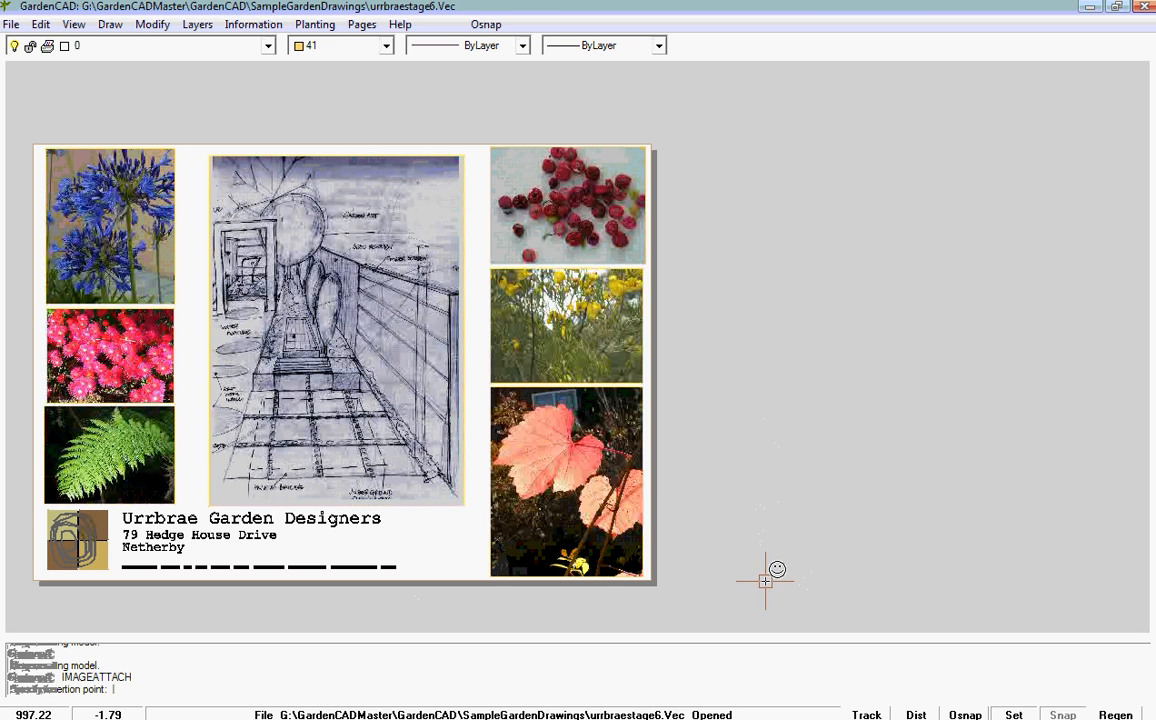
click(752, 560)
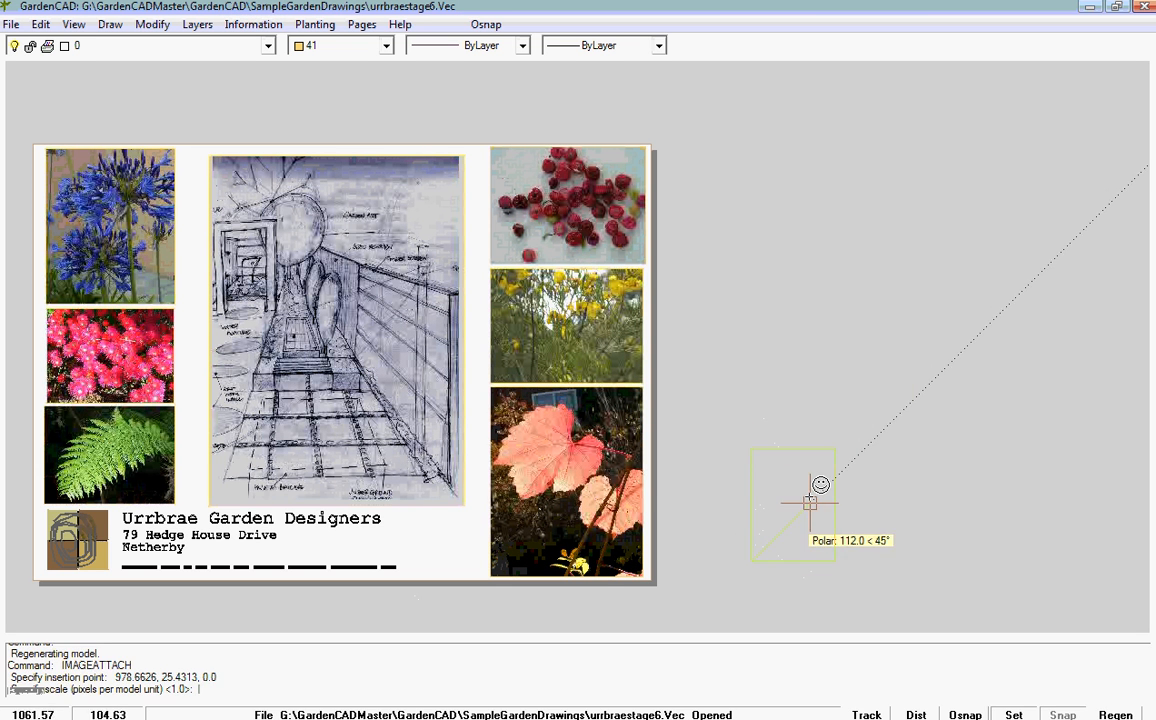
click(990, 193)
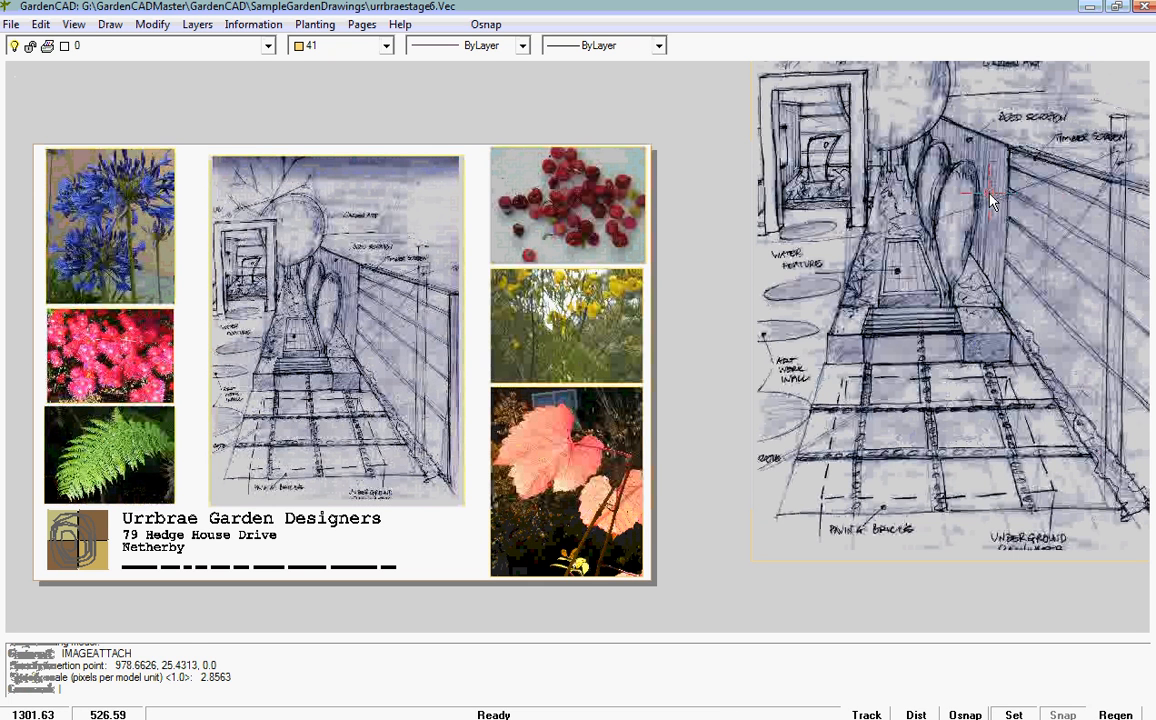
Step: Shrink the inserted perspective image beside the sheet to about 40% of its size by its corner grip
scroll(1010, 405, down, 2)
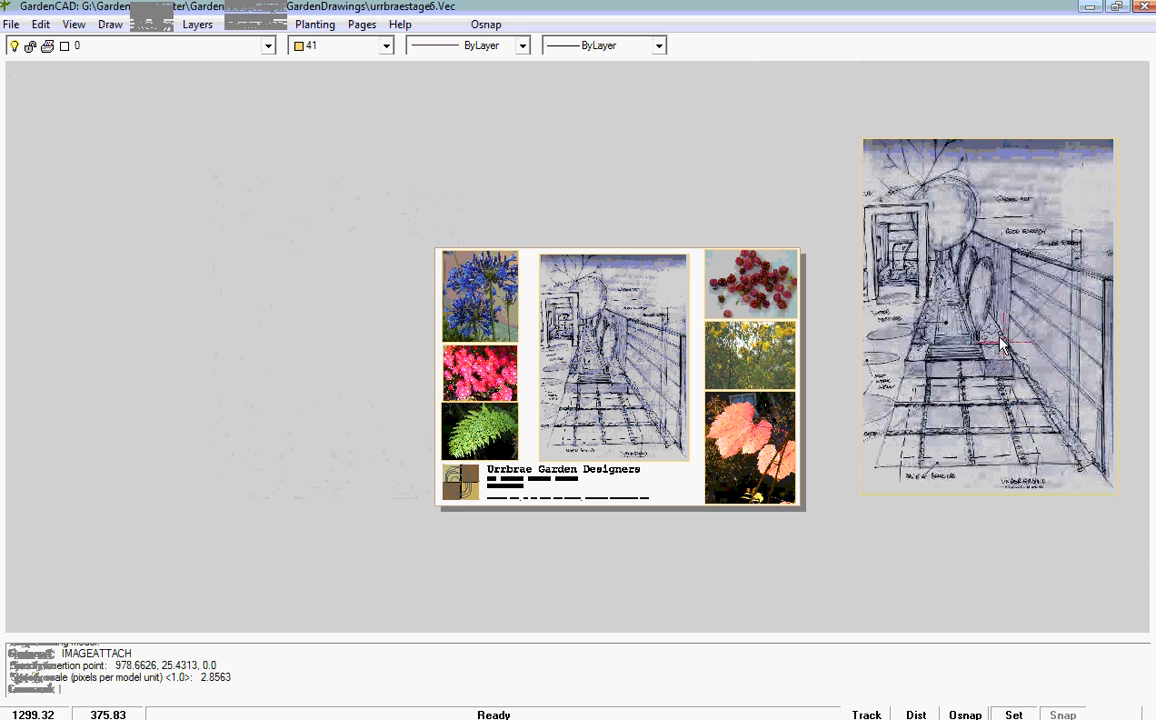
click(913, 141)
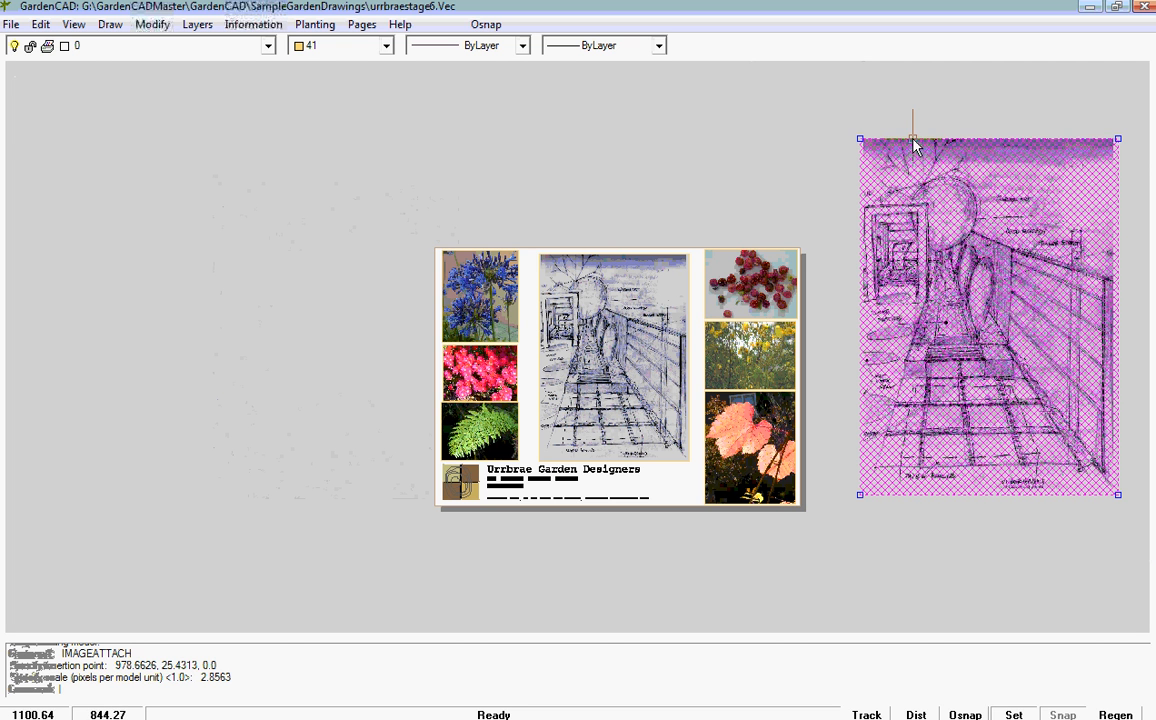
mouse_move(1118, 139)
mouse_down()
mouse_move(995, 291)
mouse_move(965, 370)
mouse_up()
right_click(927, 430)
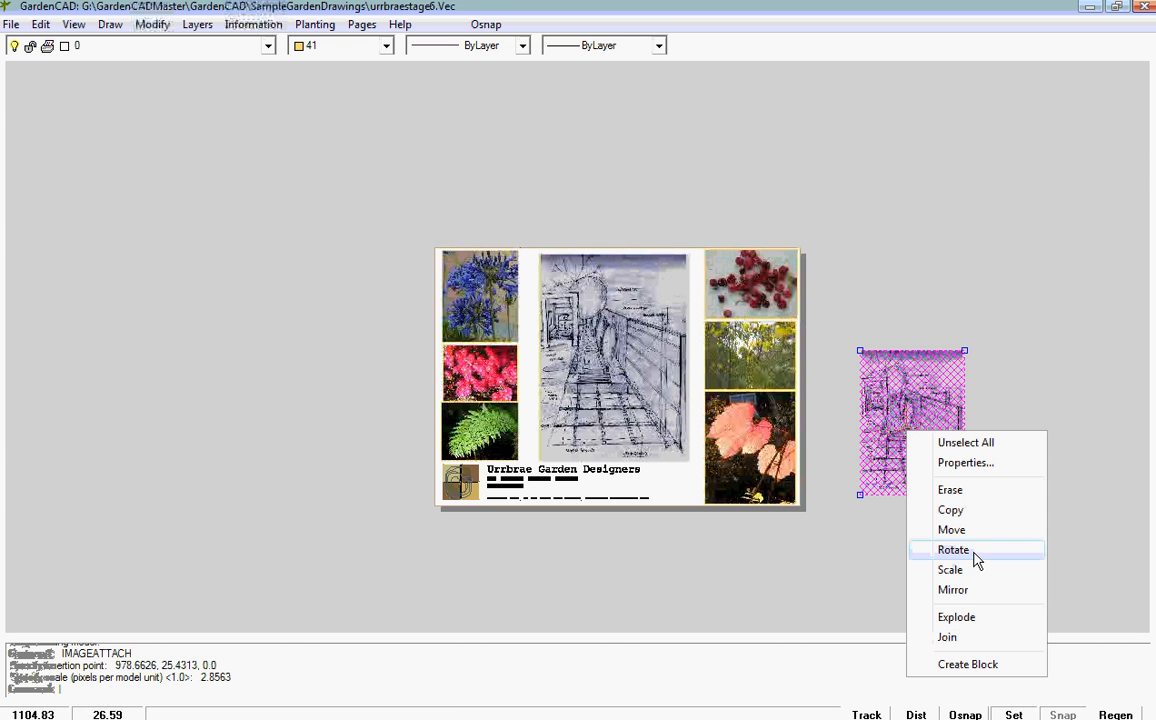
click(950, 529)
click(903, 417)
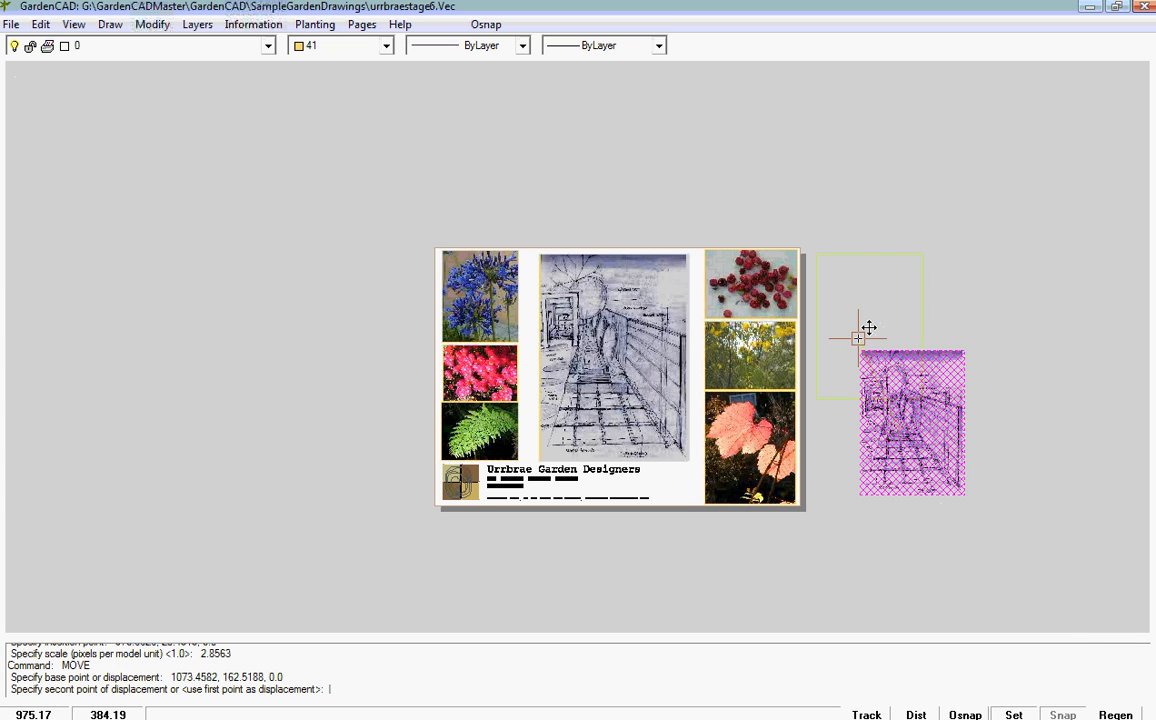
key(Escape)
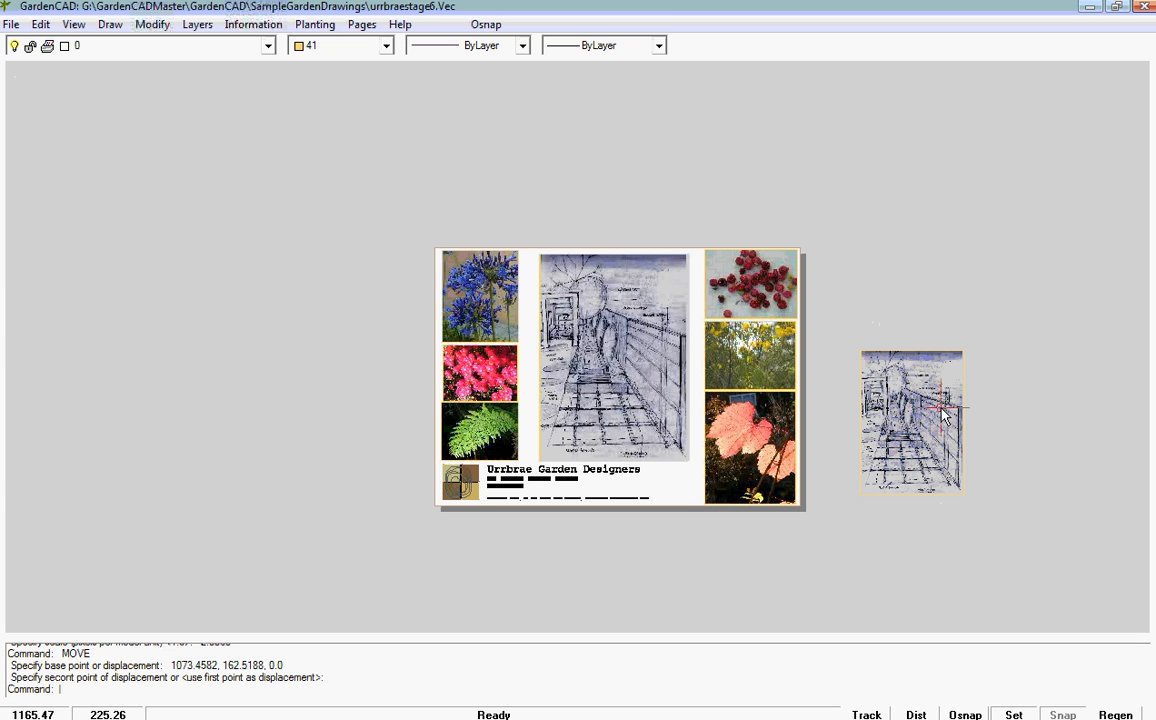
Step: Erase the perspective image beside the sheet and fit Page 1 to the view
click(965, 455)
key(Delete)
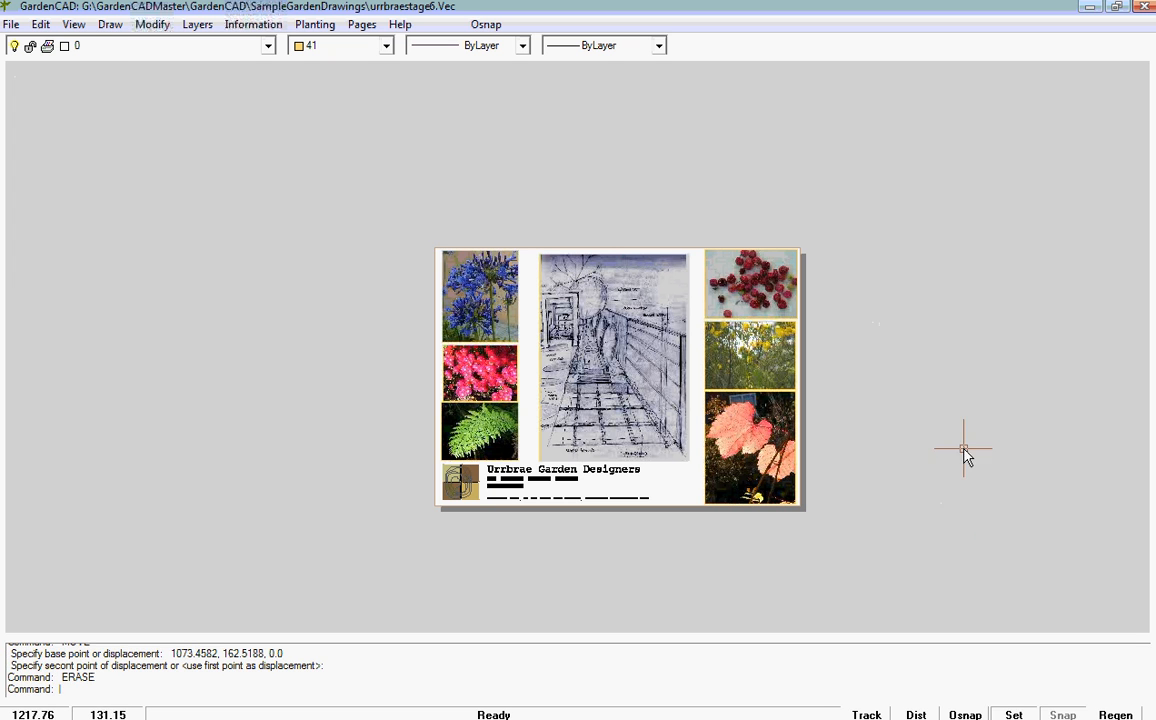
right_click(890, 342)
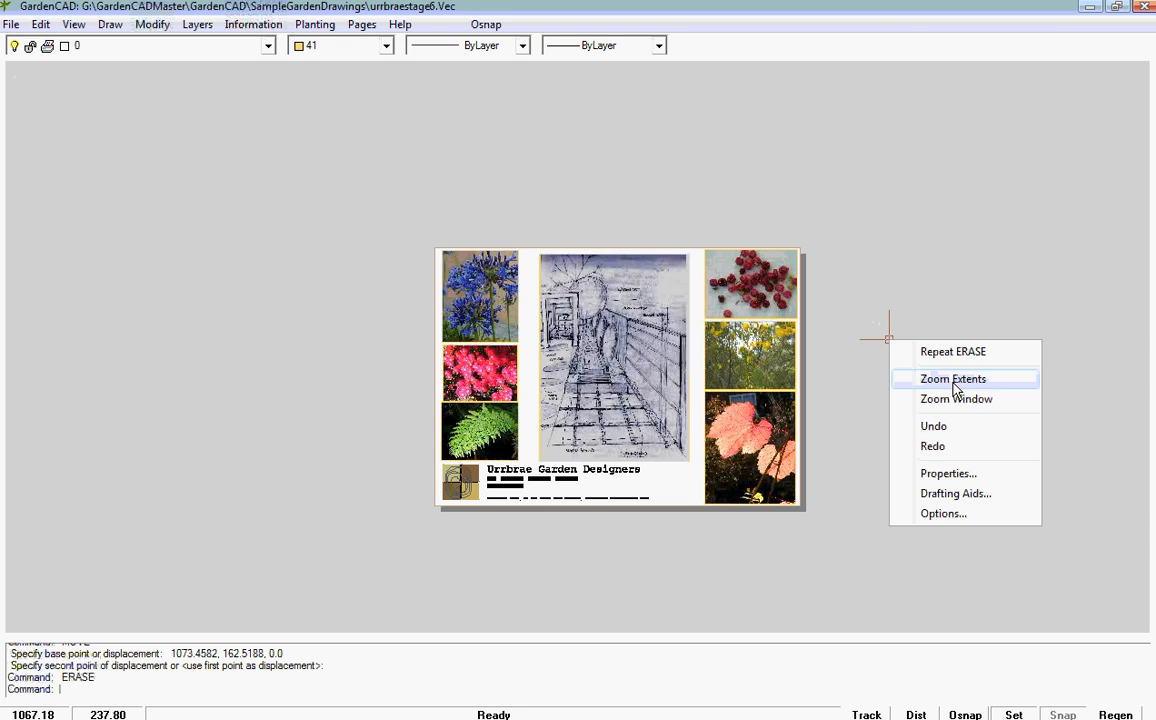
click(940, 381)
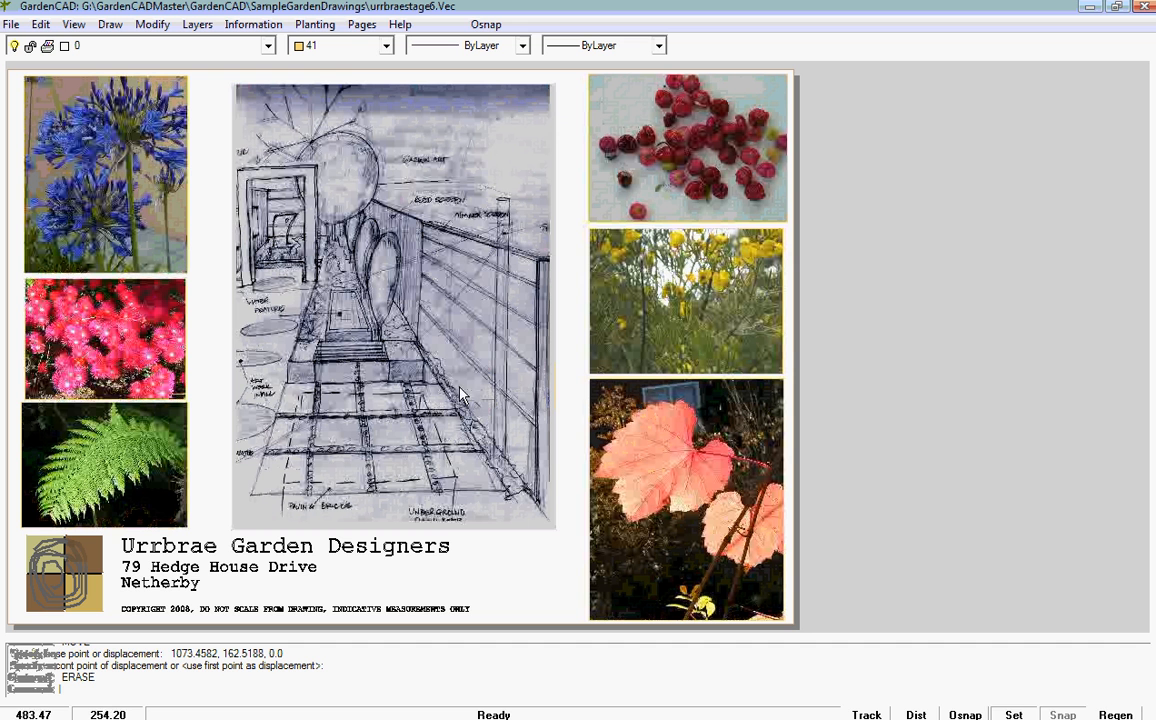
Step: Switch to Page 2 to view the garden design sheet
click(362, 24)
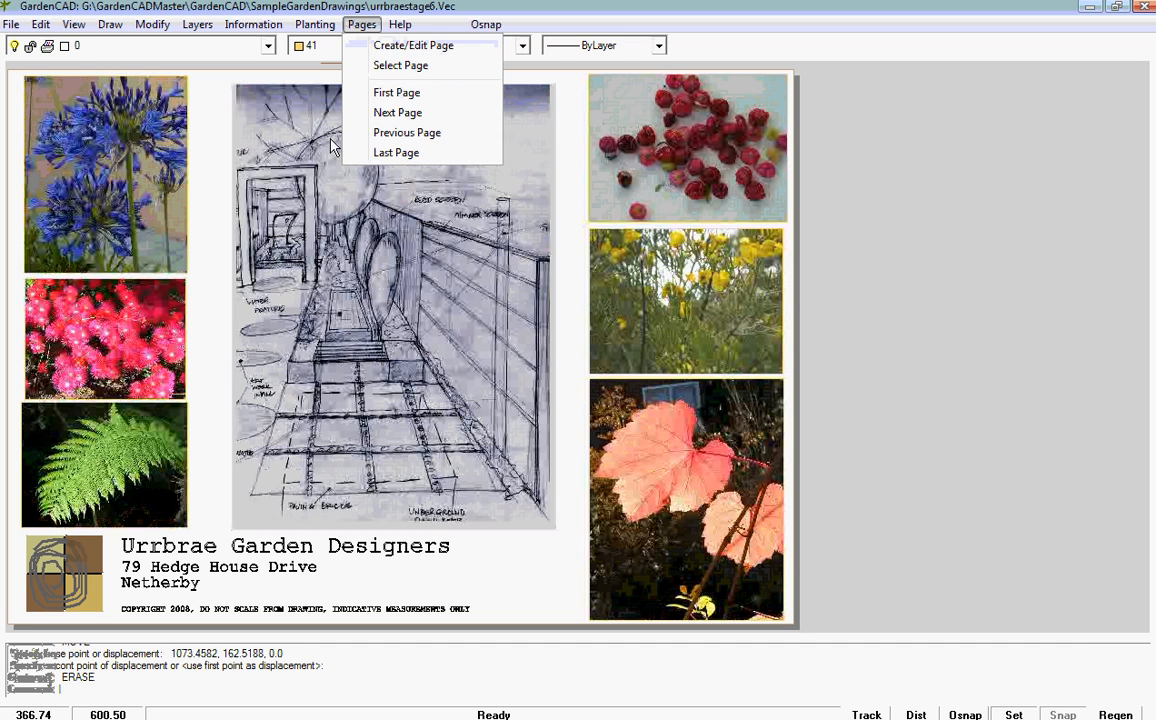
click(400, 65)
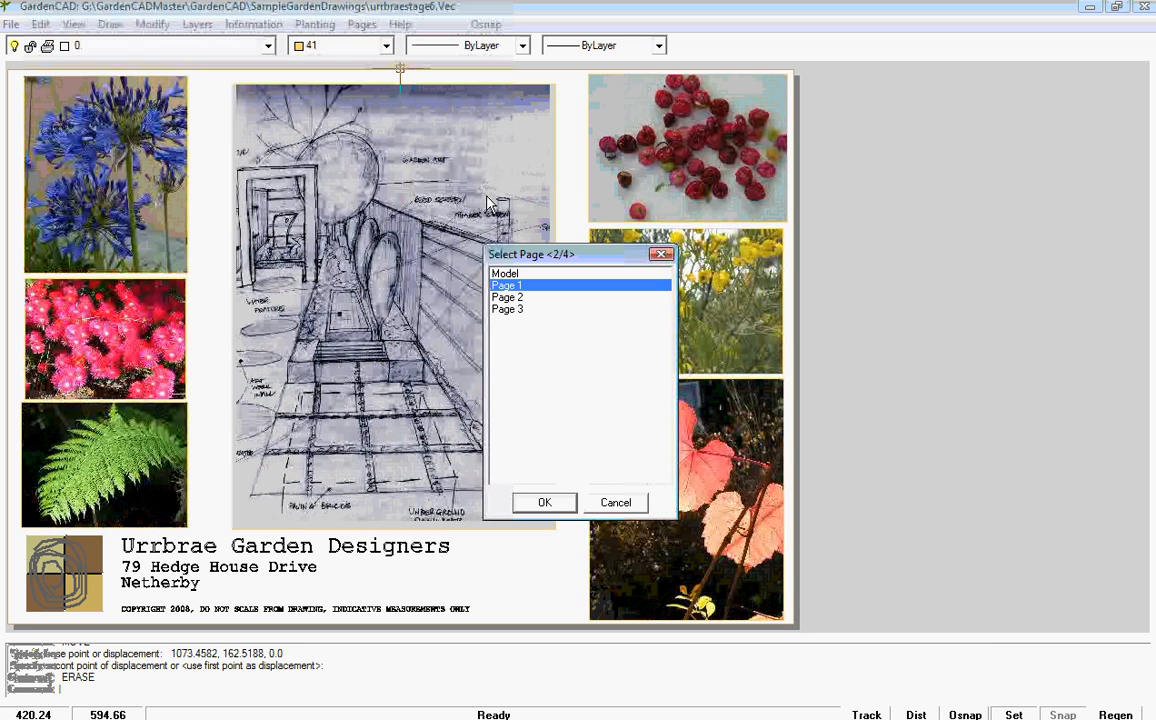
click(510, 297)
click(546, 503)
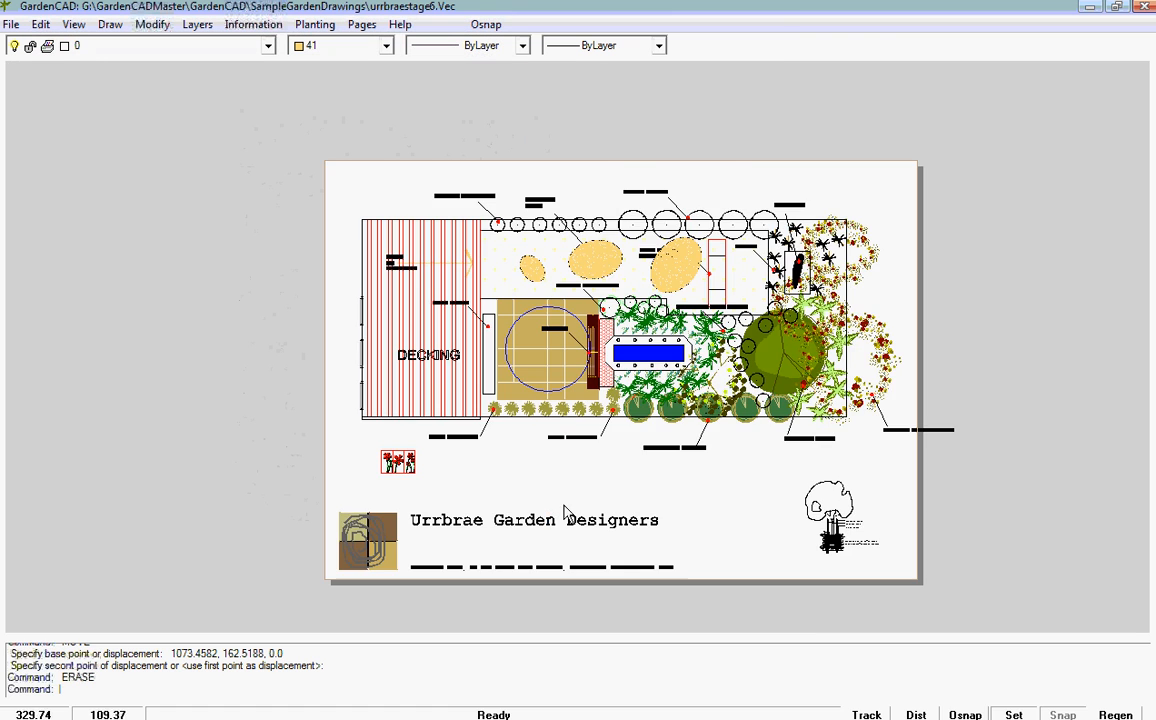
Step: Examine the Page 2 sheet, including the flower artwork, planting labels, tree planting detail and overall layout
scroll(632, 400, up, 3)
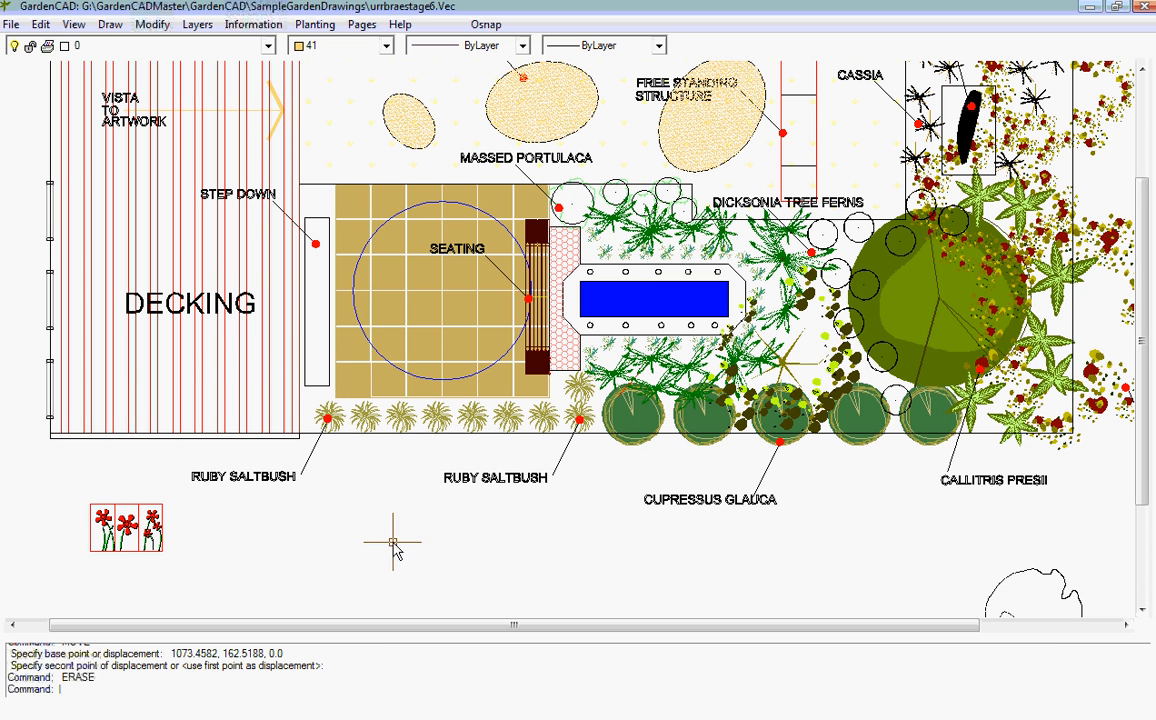
scroll(418, 538, down, 2)
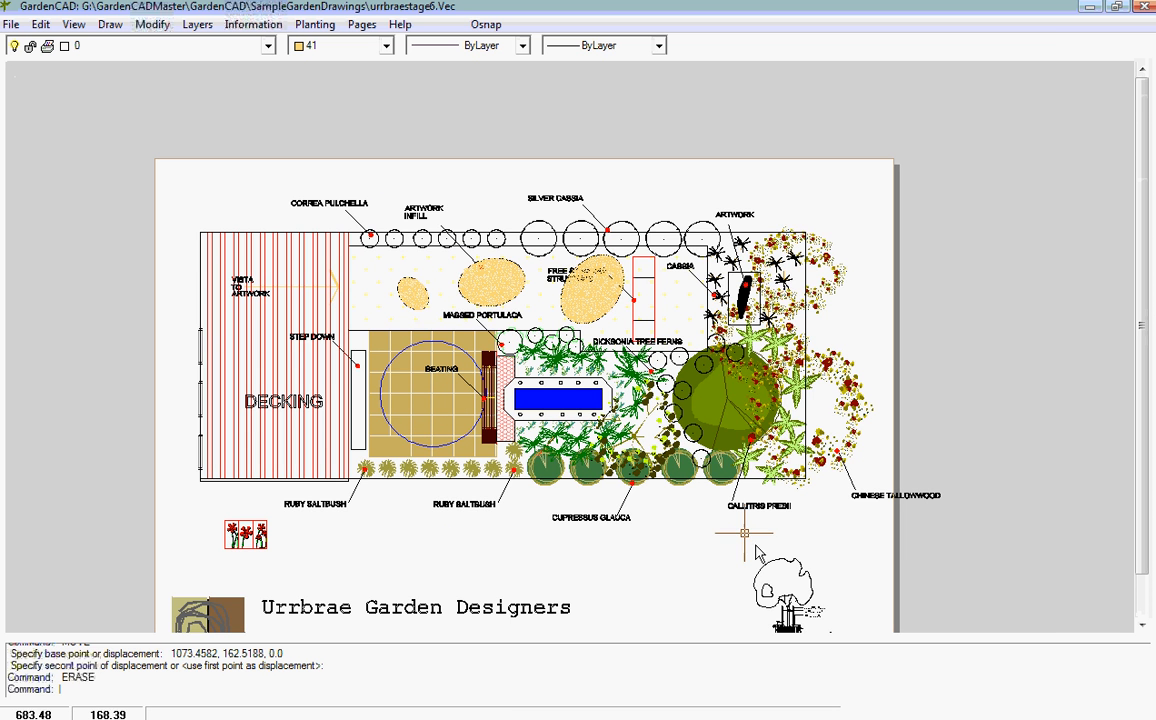
middle_drag(773, 600, 750, 384)
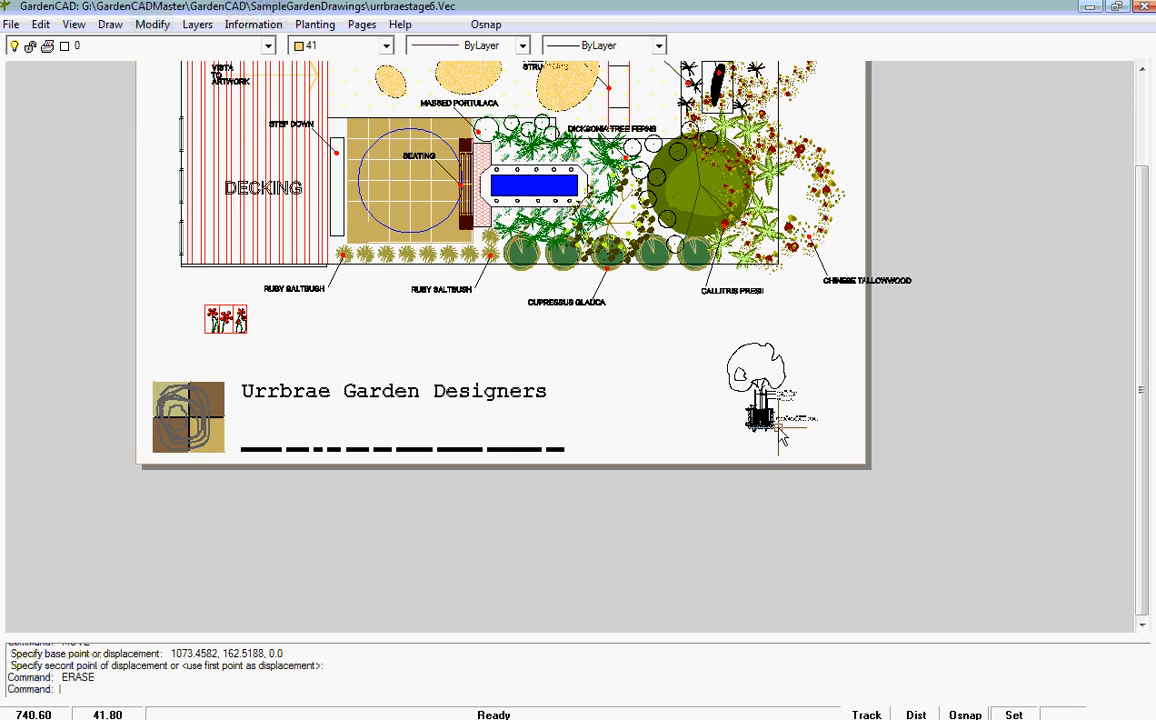
scroll(750, 395, up, 4)
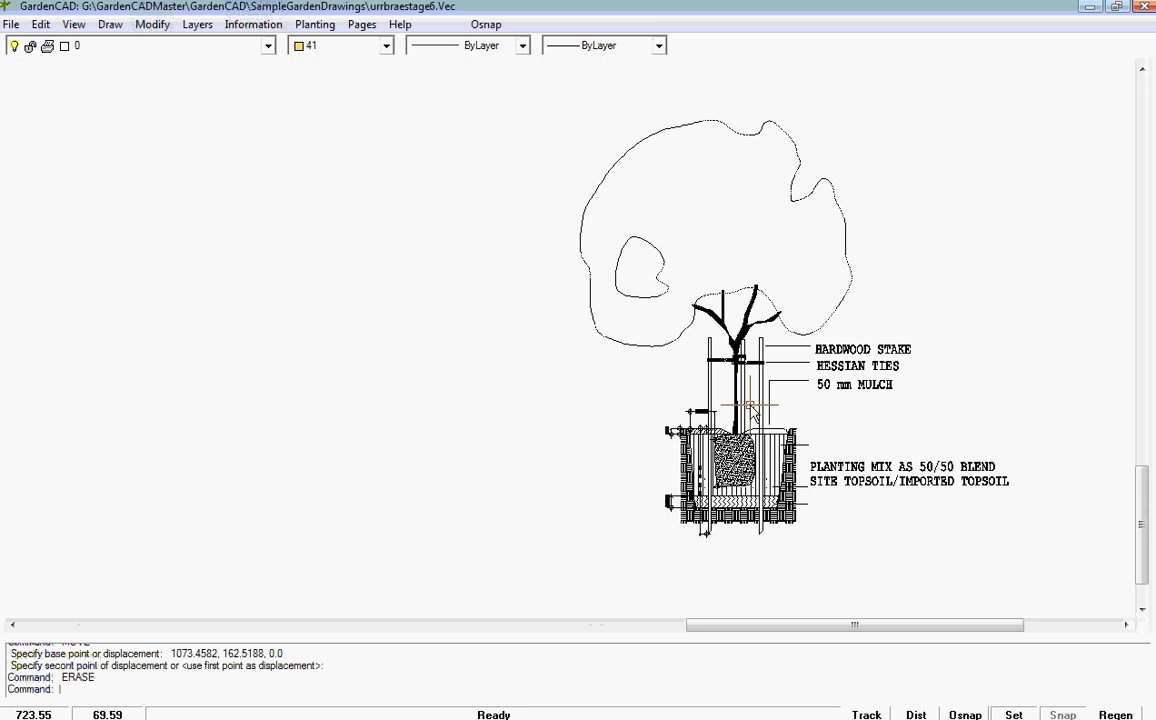
scroll(748, 400, down, 2)
scroll(748, 400, down, 1)
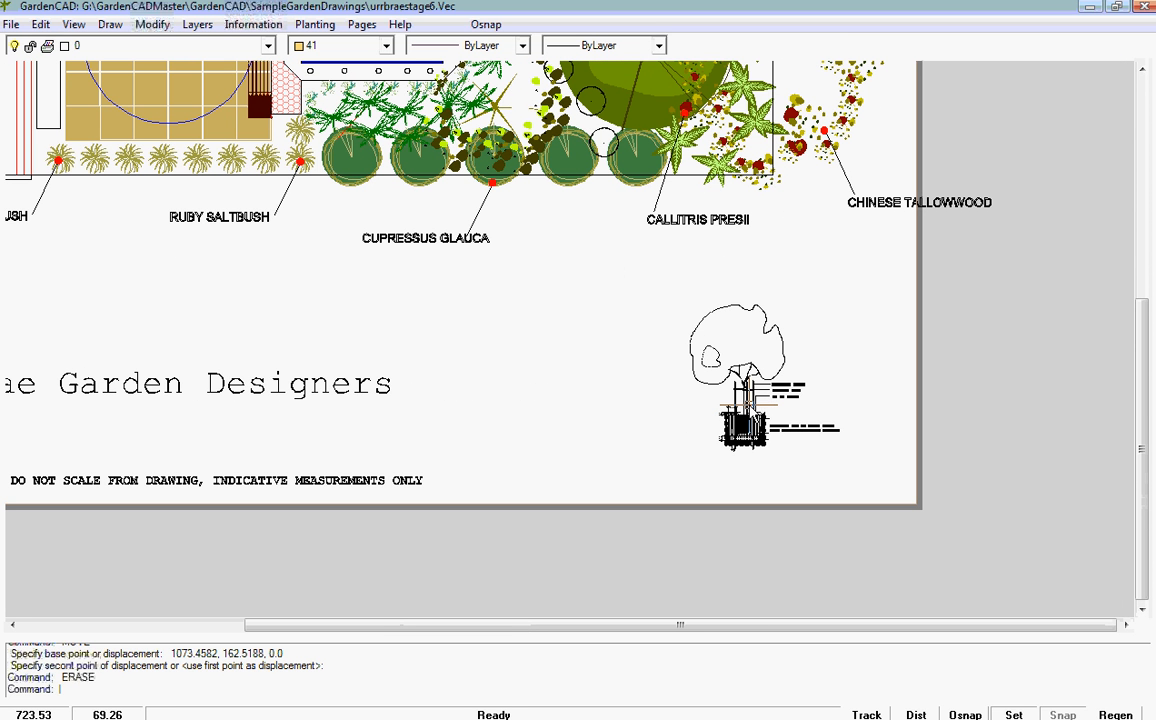
drag(1140, 500, 1133, 227)
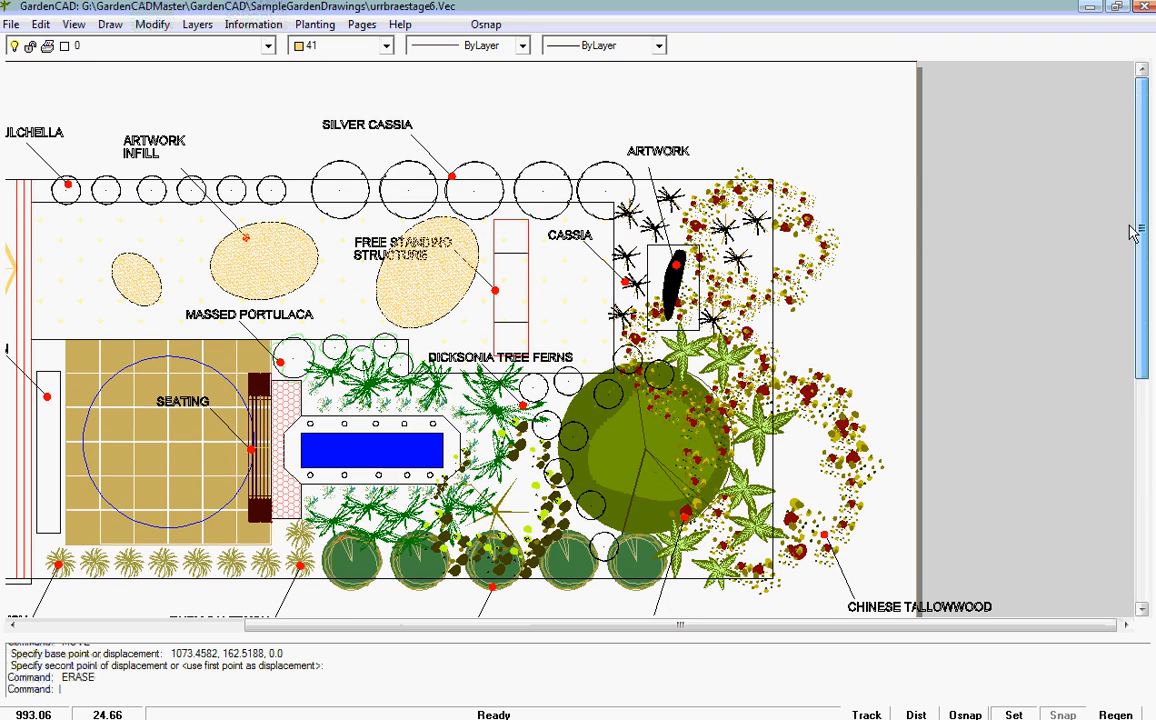
right_click(859, 190)
click(903, 232)
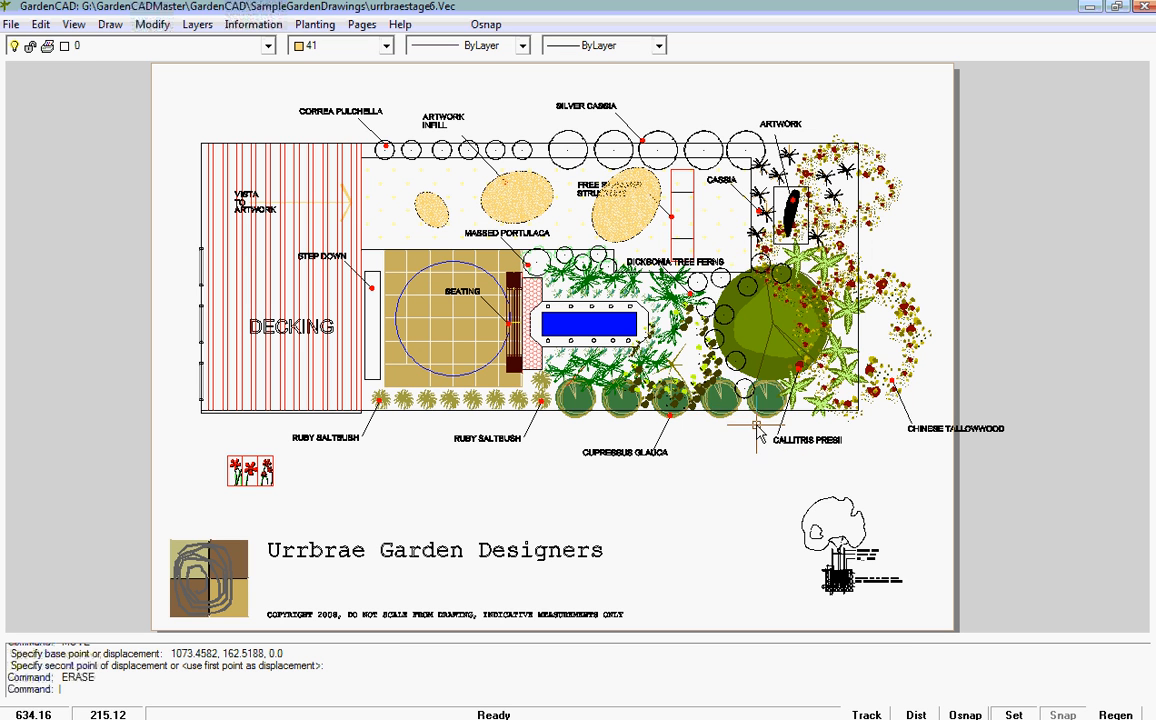
Step: Switch to Page 3 to view the sheet with the enlarged red flower artwork
click(362, 25)
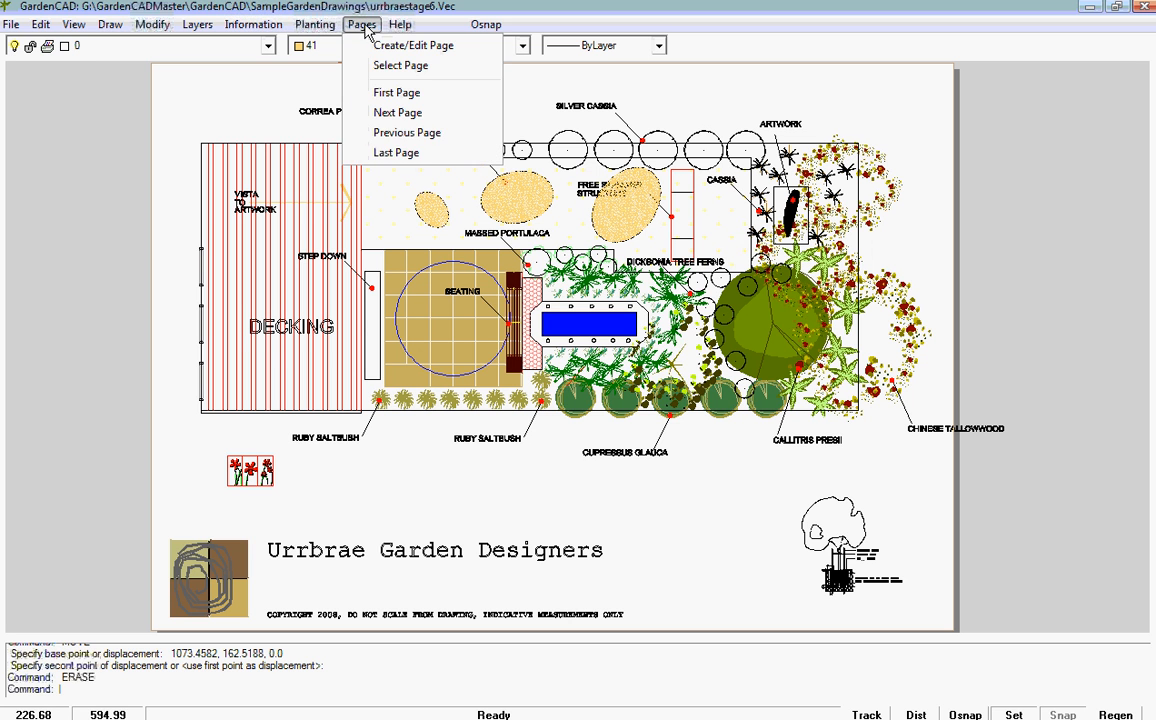
click(398, 66)
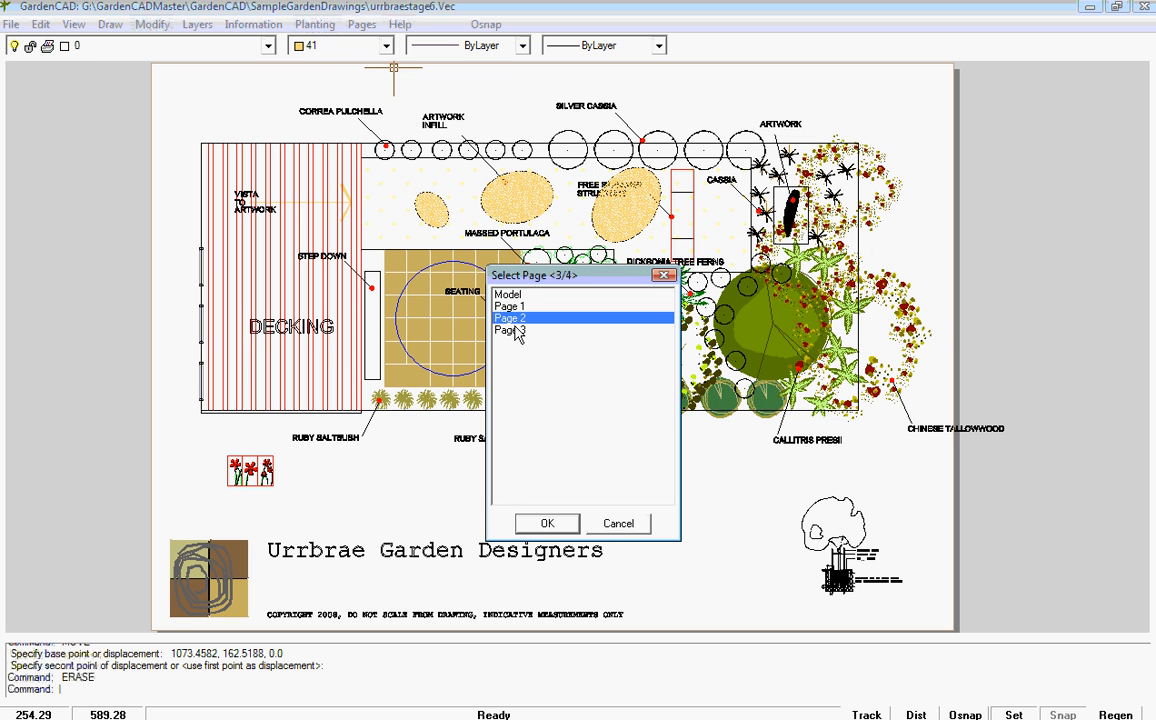
click(508, 330)
click(548, 525)
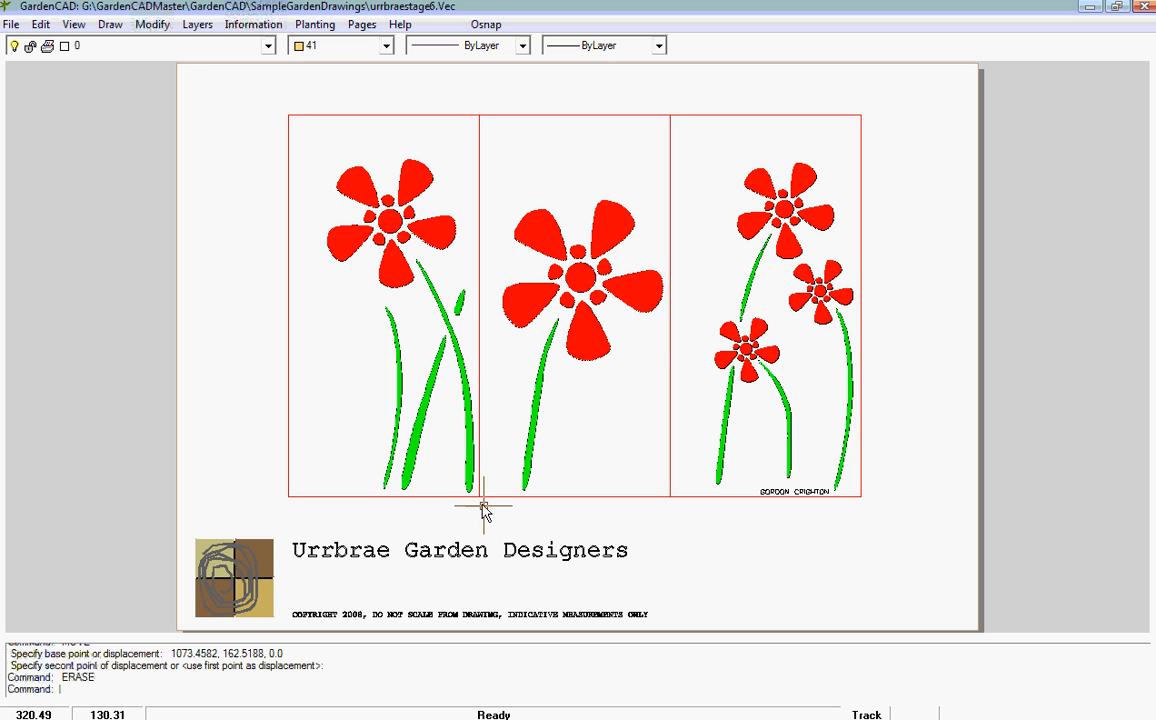
Step: Add a new A1, 594 x 841 page in Album orientation after Page 3 and fit the blank sheet to the view
click(361, 24)
click(400, 46)
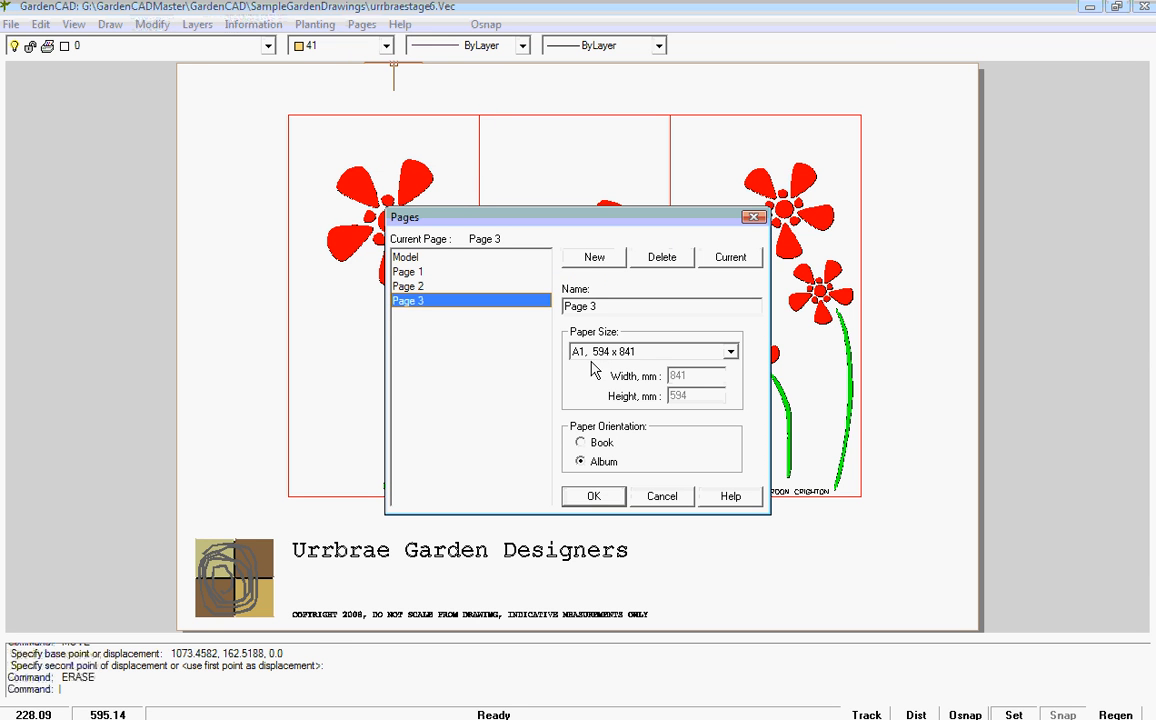
click(594, 257)
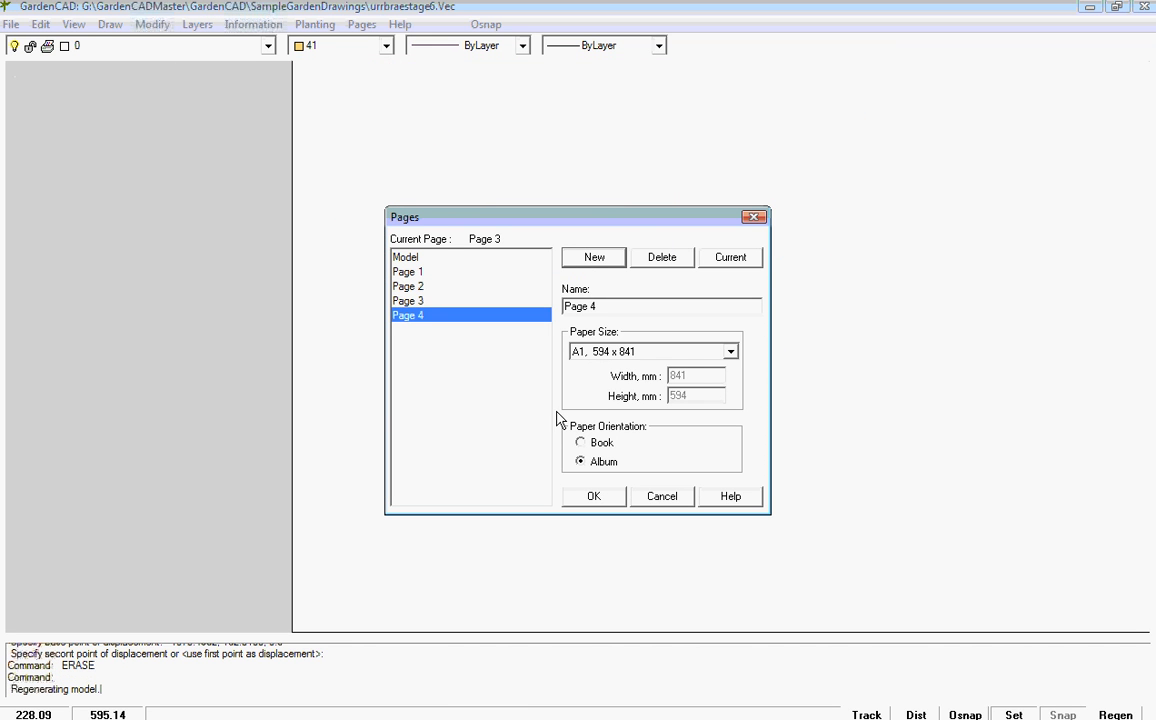
click(595, 497)
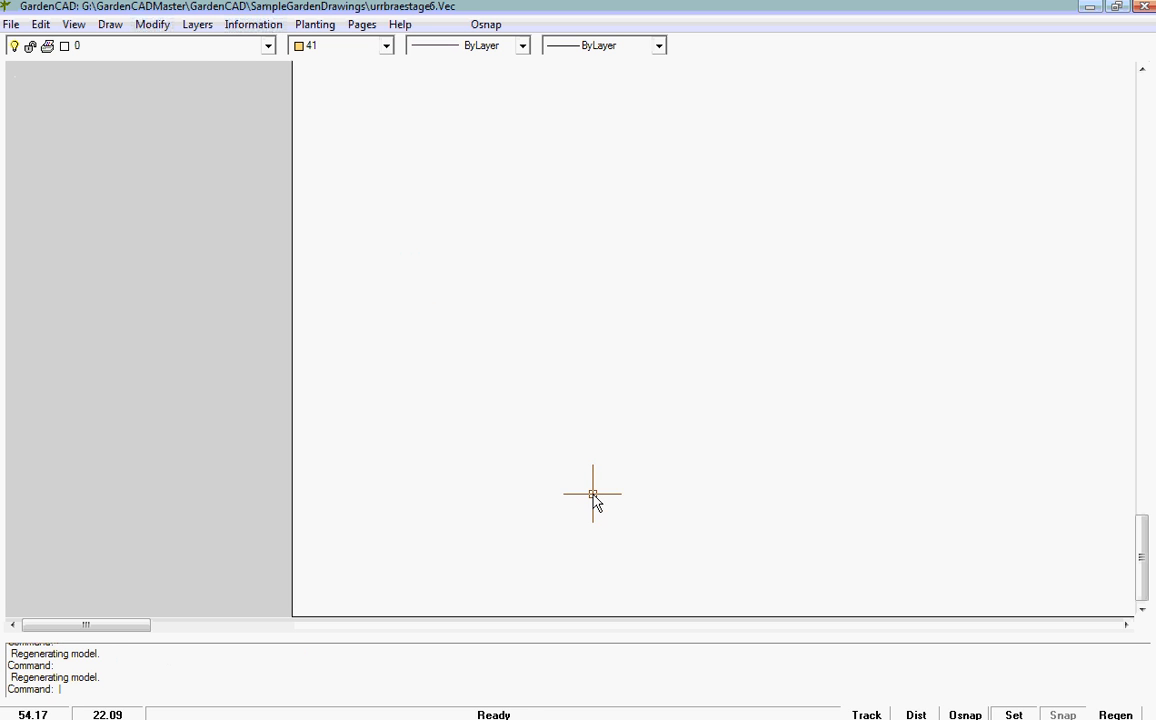
click(672, 428)
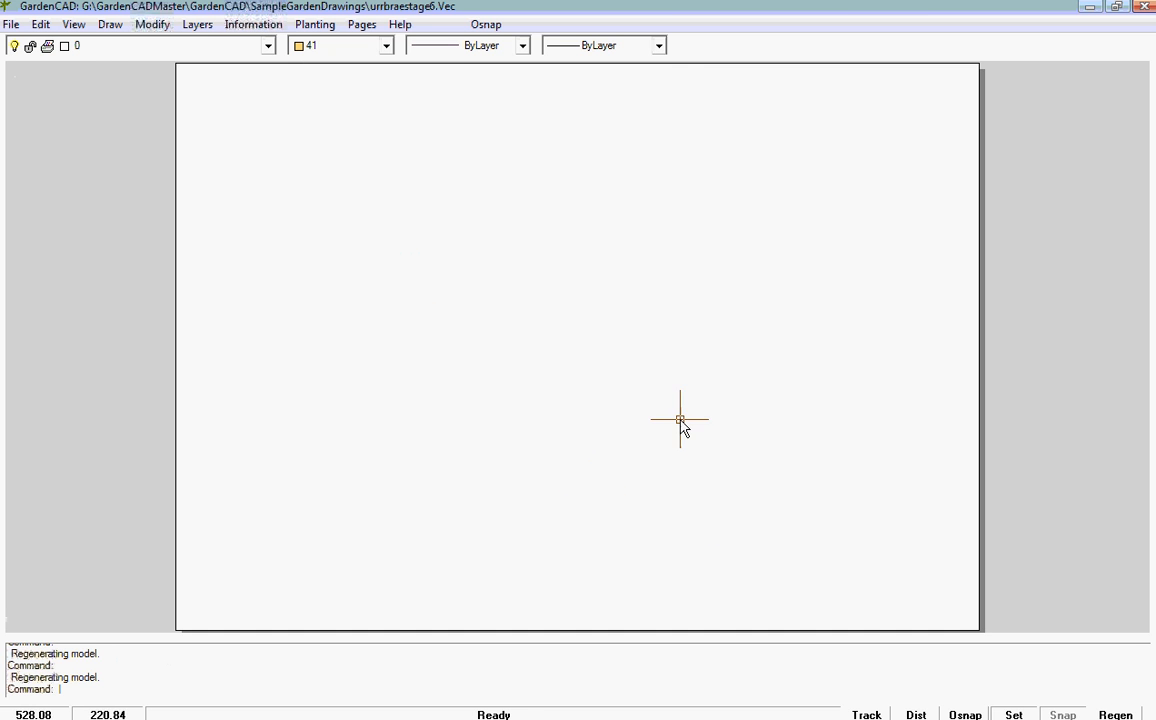
Step: Insert the A1Sheet title block on the new page at insertion point 0,0
click(111, 30)
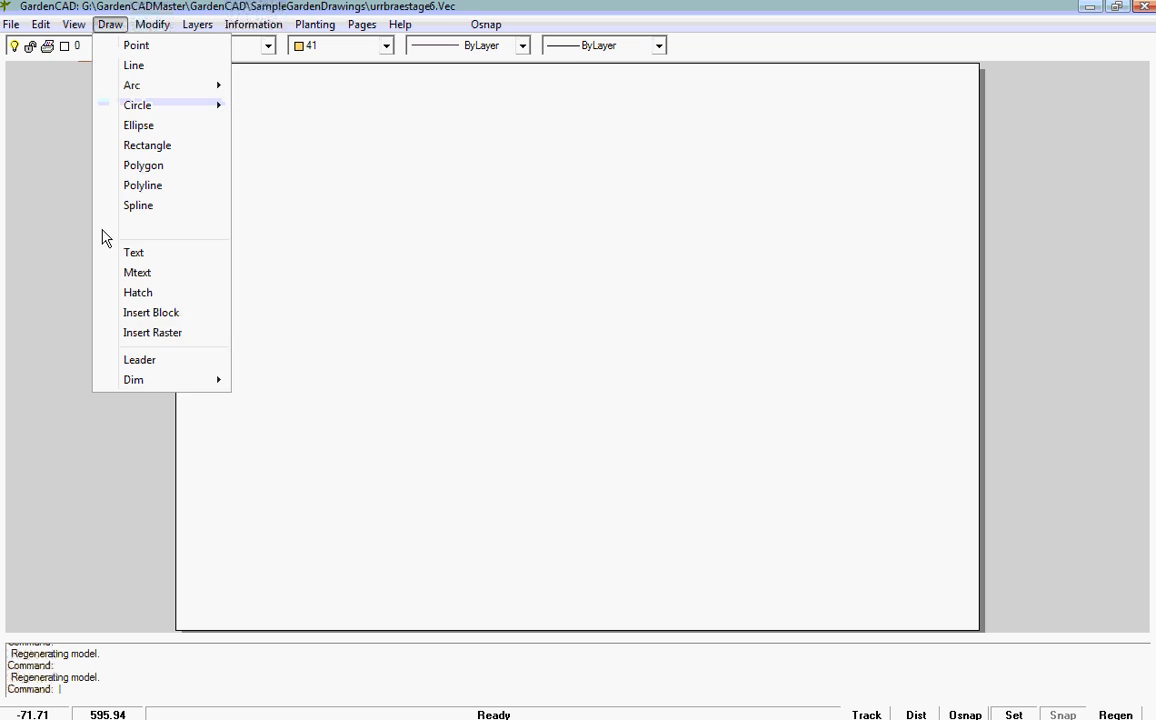
click(133, 311)
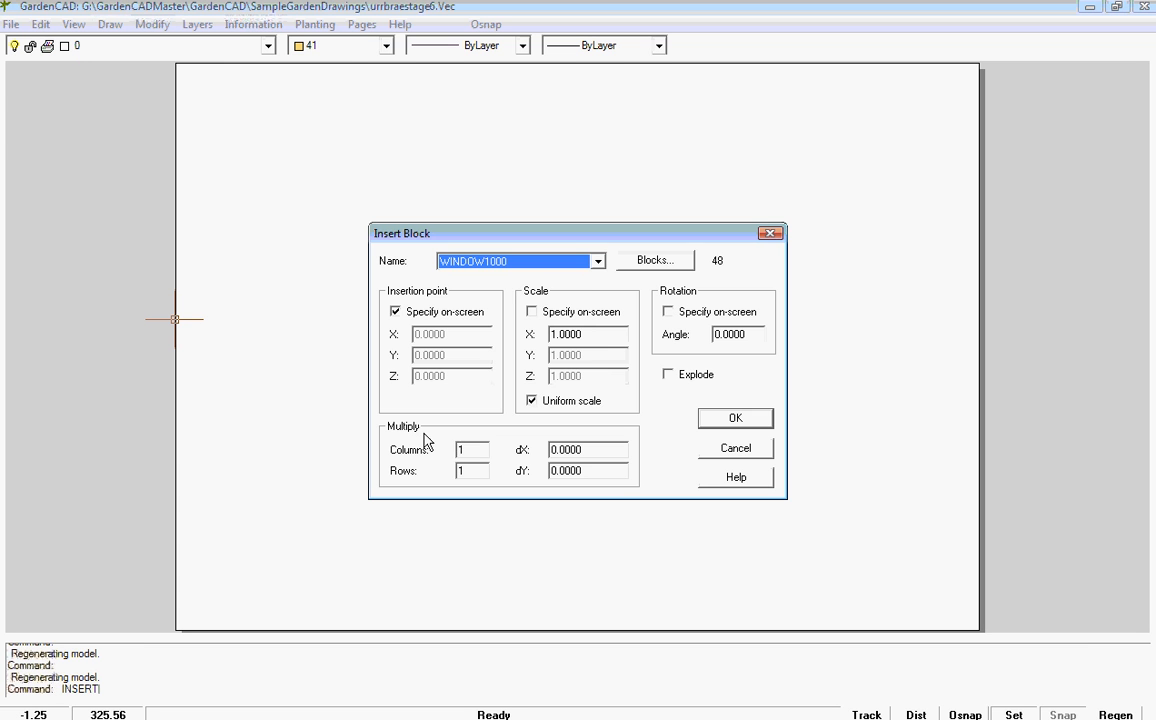
click(598, 261)
drag(603, 418, 600, 290)
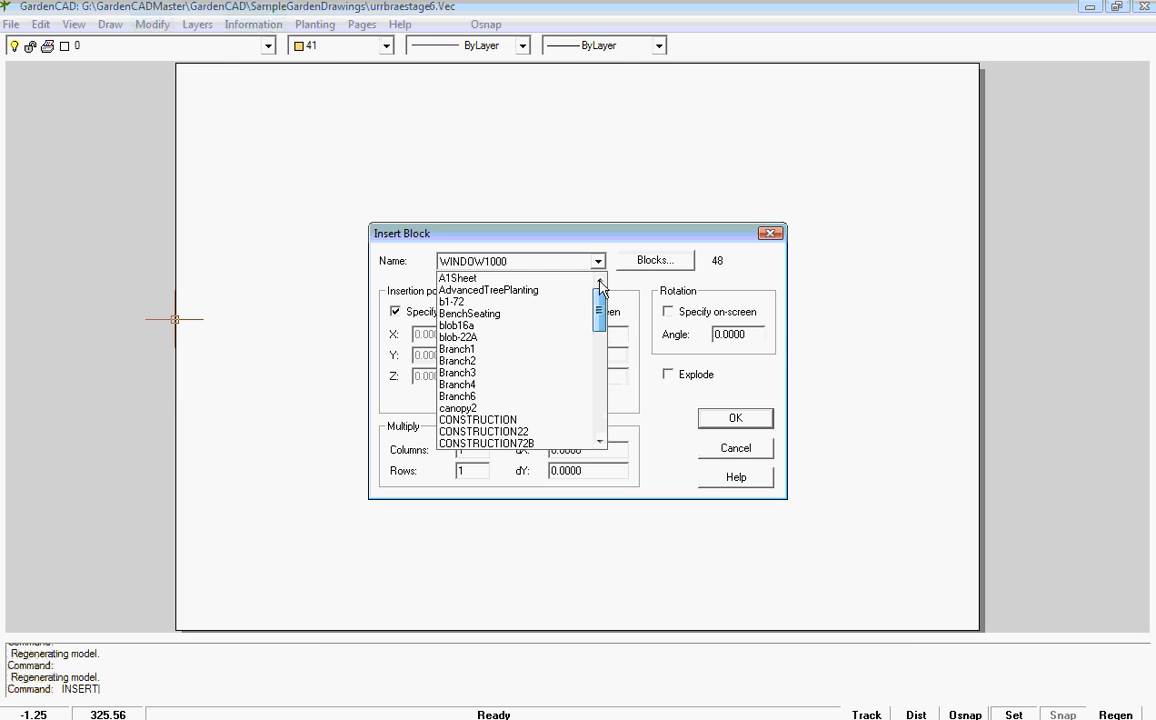
click(468, 282)
click(735, 419)
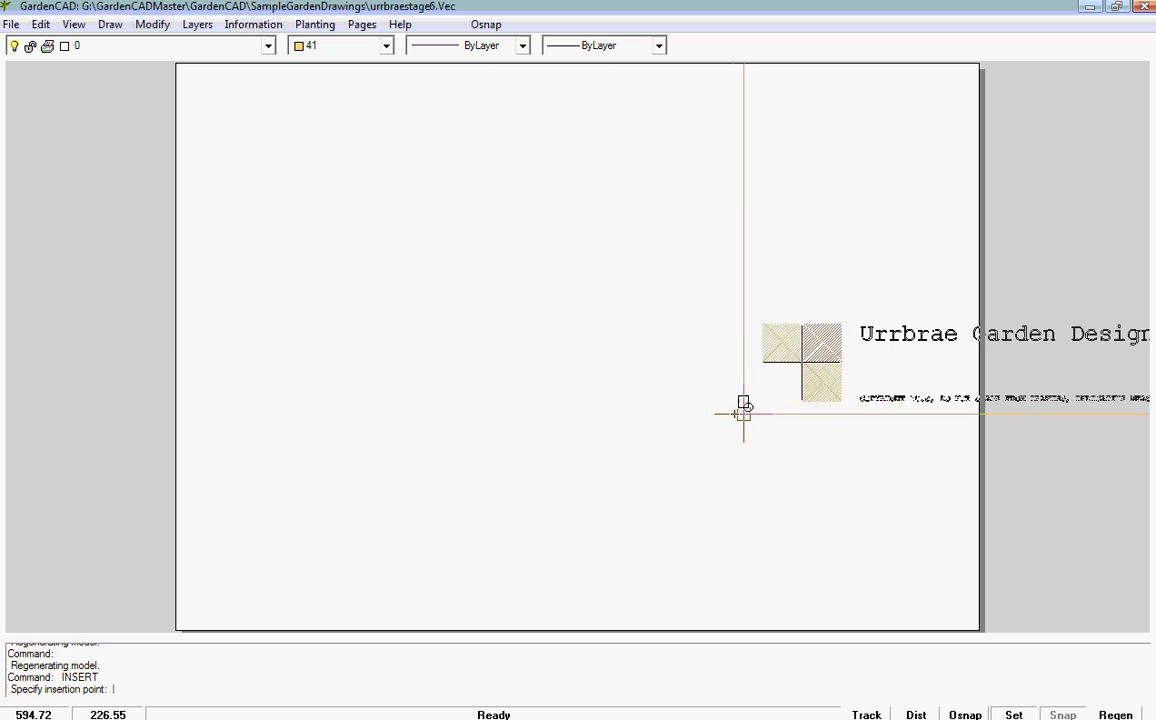
text(0,0)
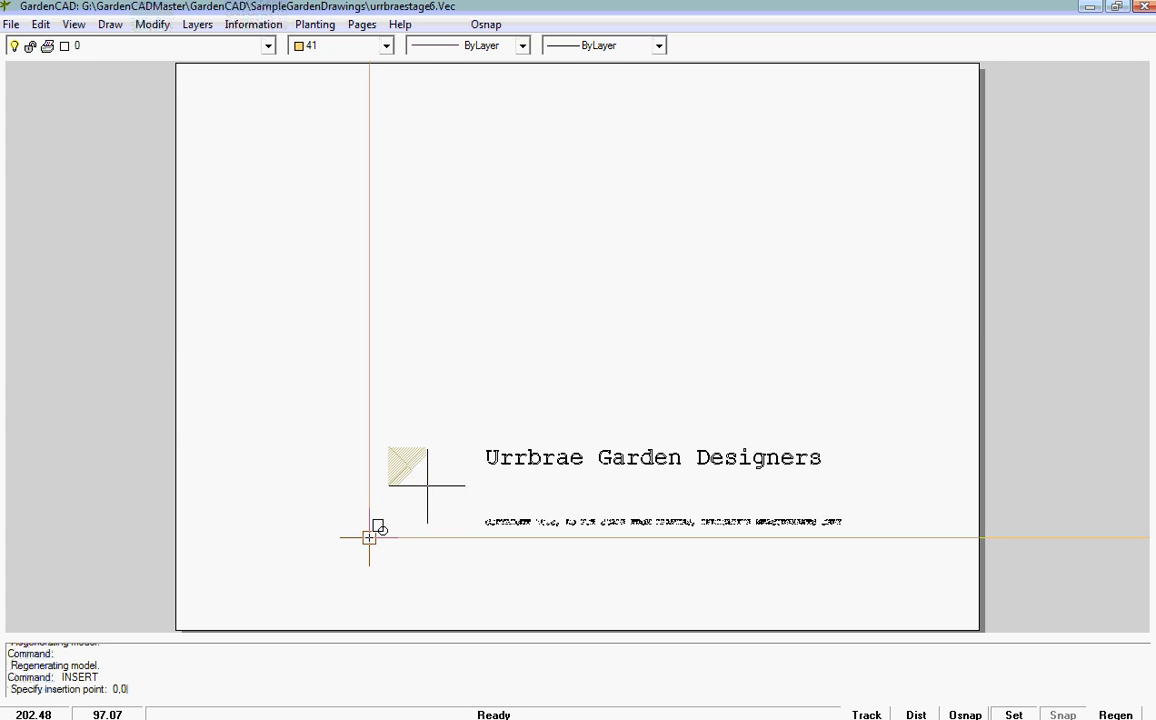
key(Return)
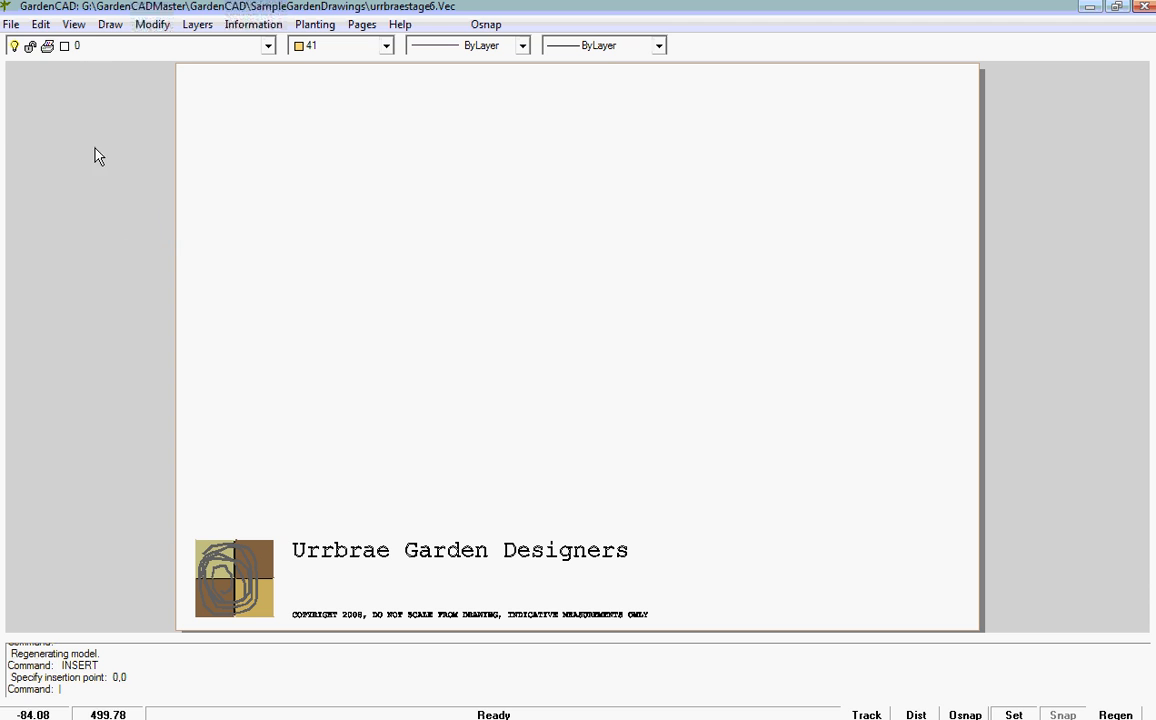
Step: Fill in the title block's SITELINE1 and SITELINE2 attributes with the street address and the suburb, state and postcode
click(41, 25)
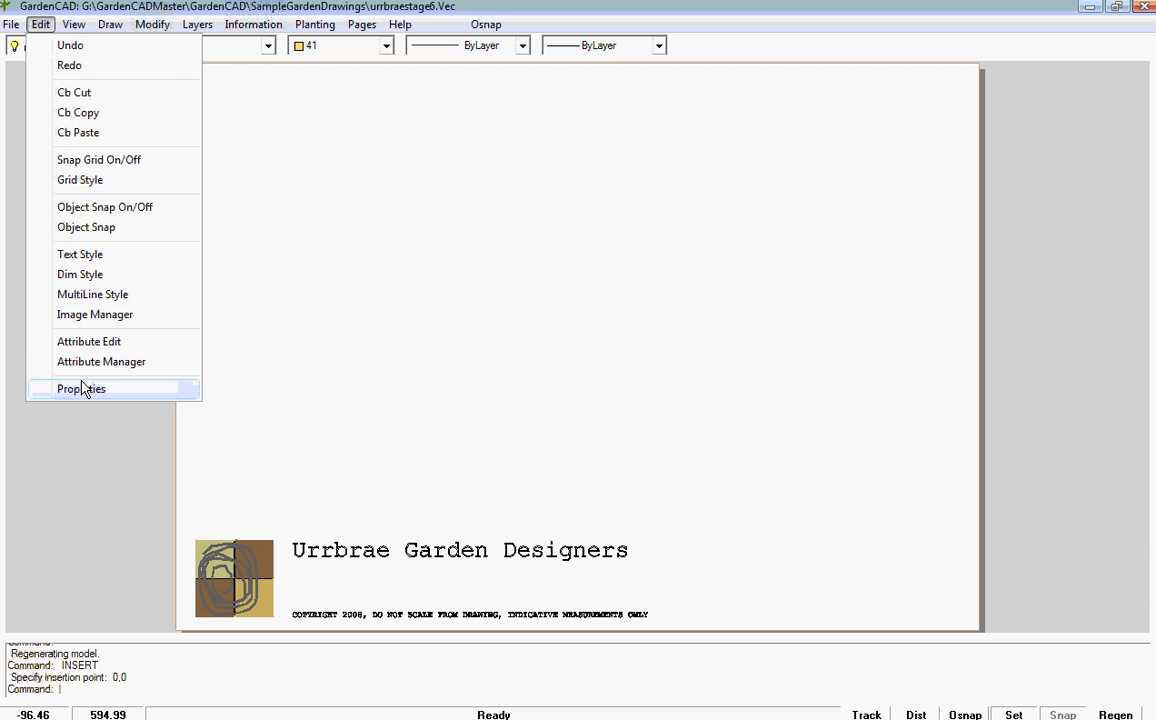
click(95, 316)
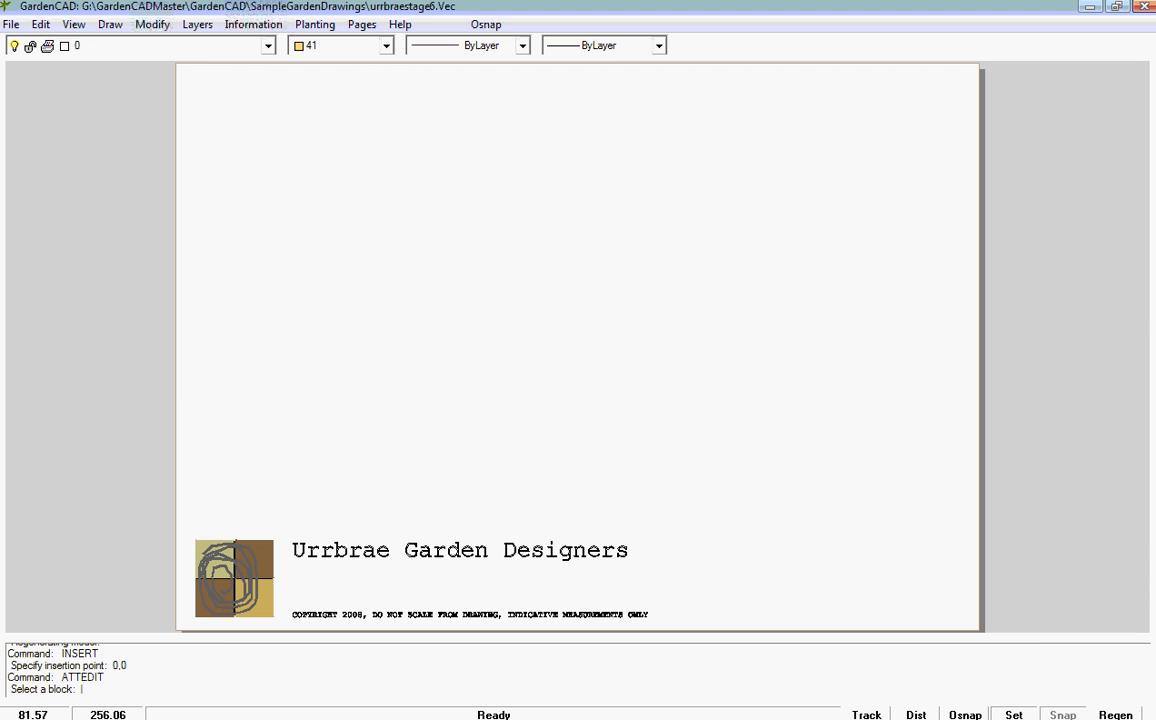
click(358, 552)
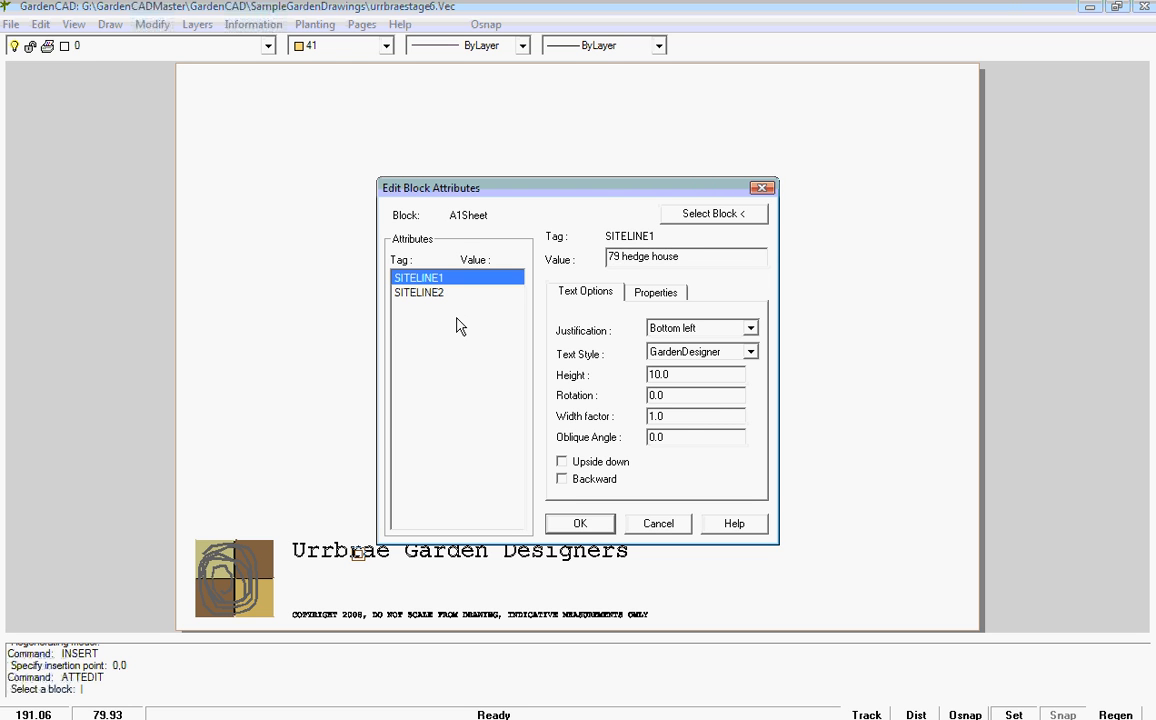
click(405, 293)
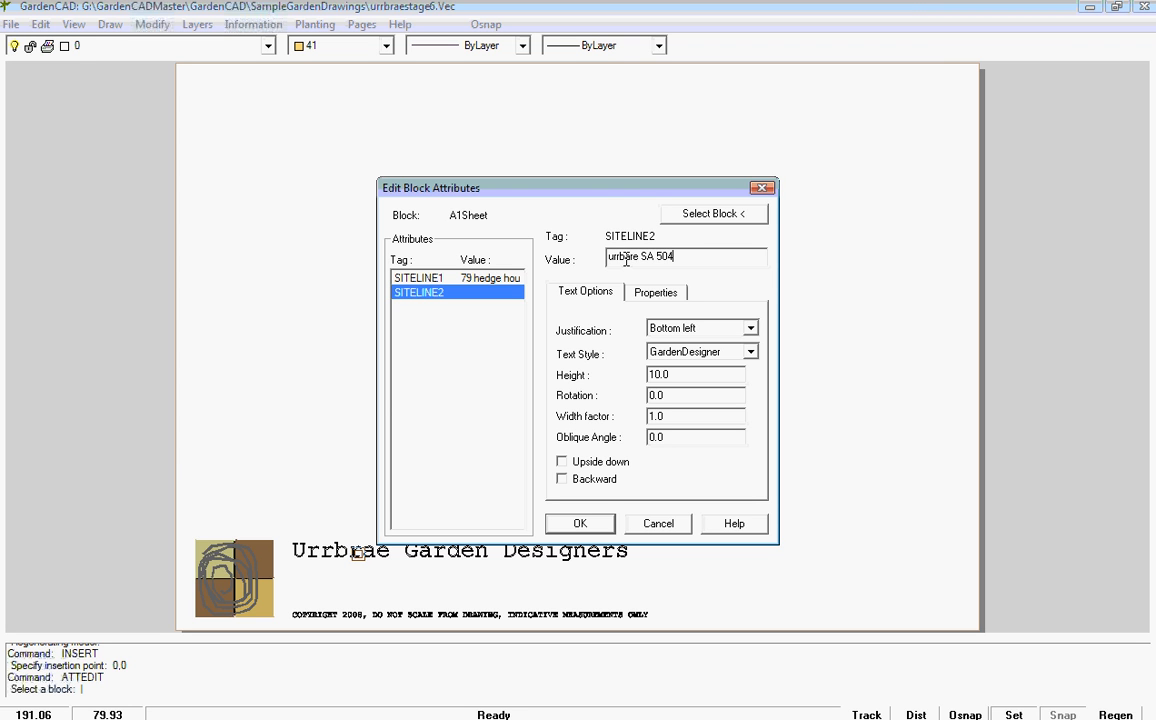
click(595, 523)
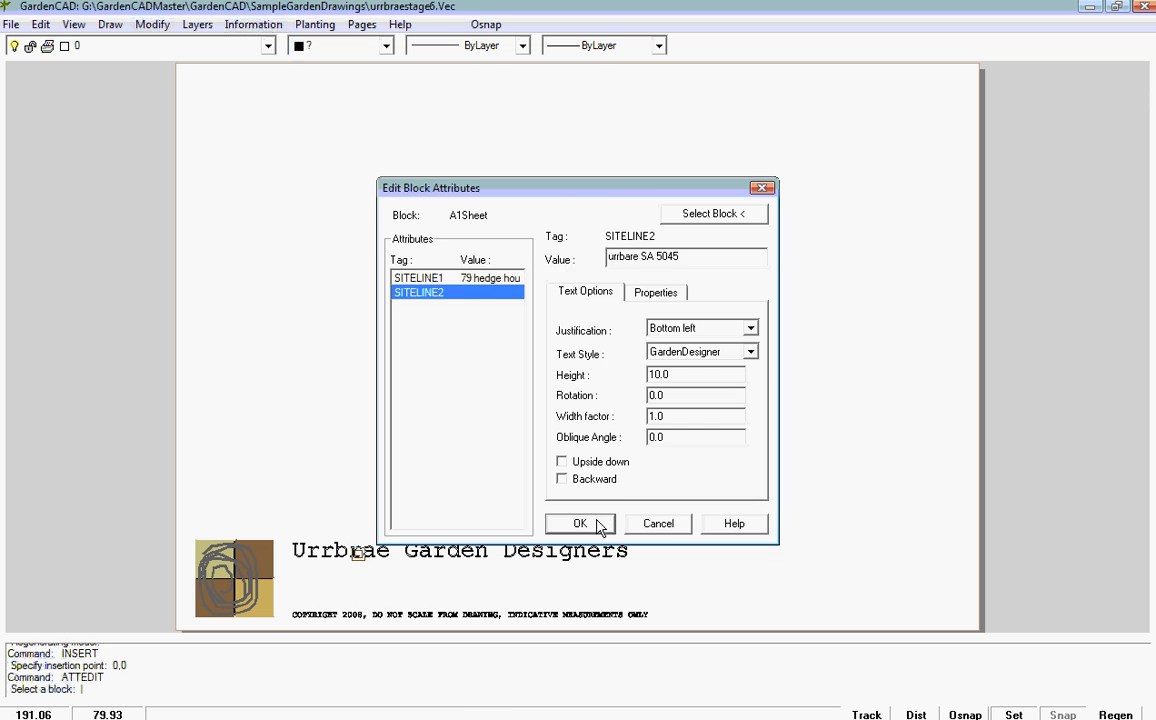
scroll(351, 603, up, 2)
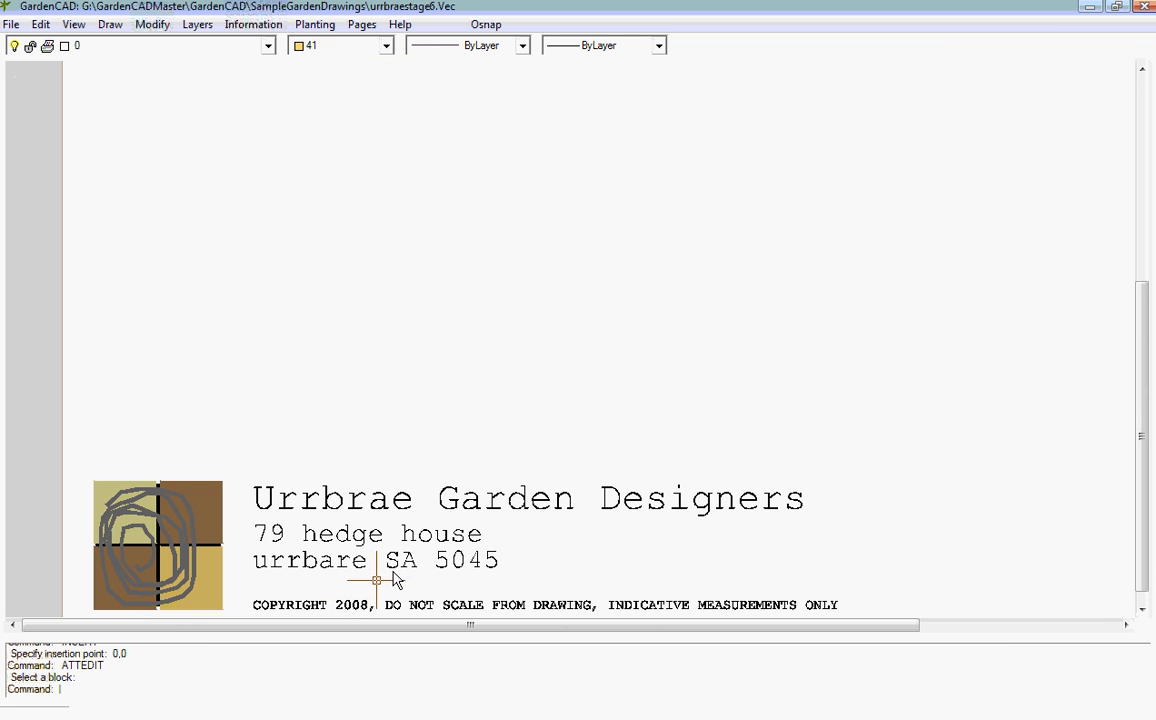
scroll(343, 587, down, 1)
scroll(410, 585, down, 1)
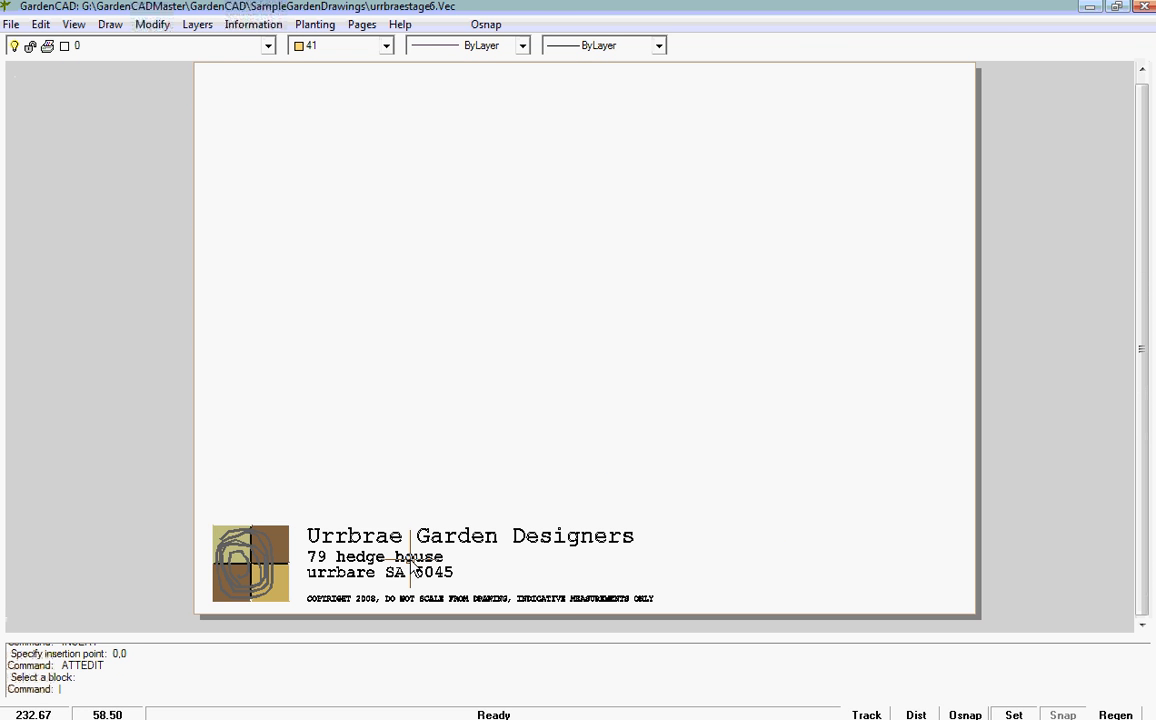
Step: Go back to Page 3 and check its A1Sheet title block attributes without changing them
click(362, 24)
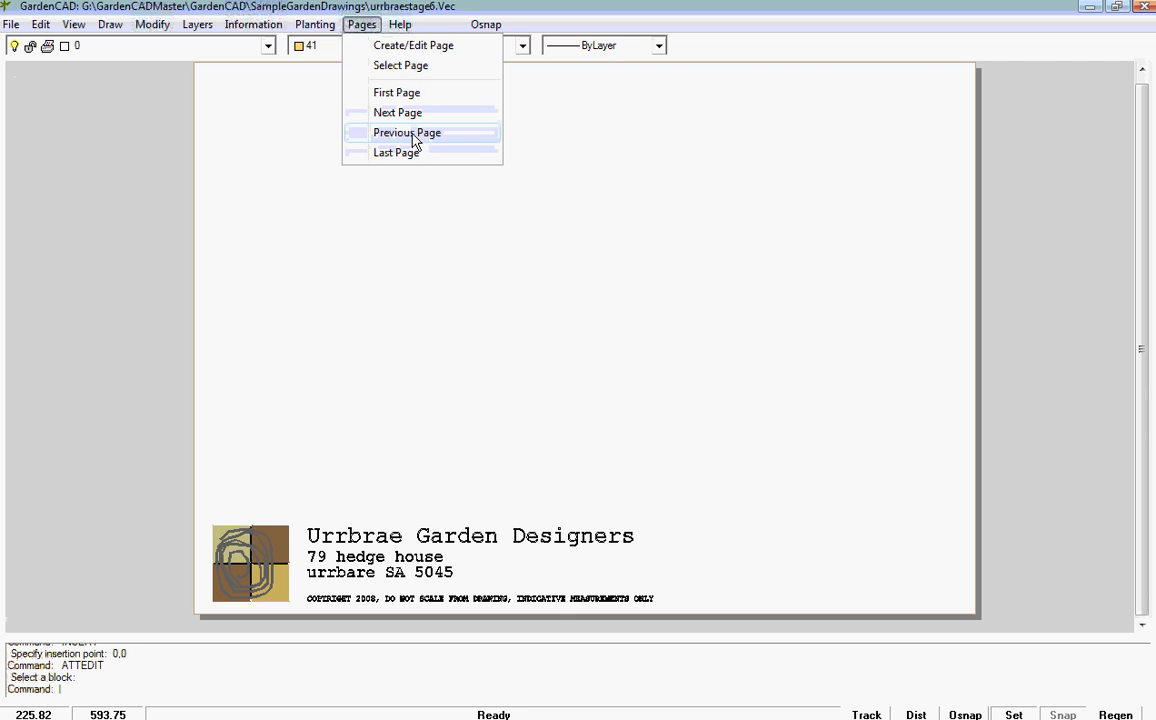
click(417, 139)
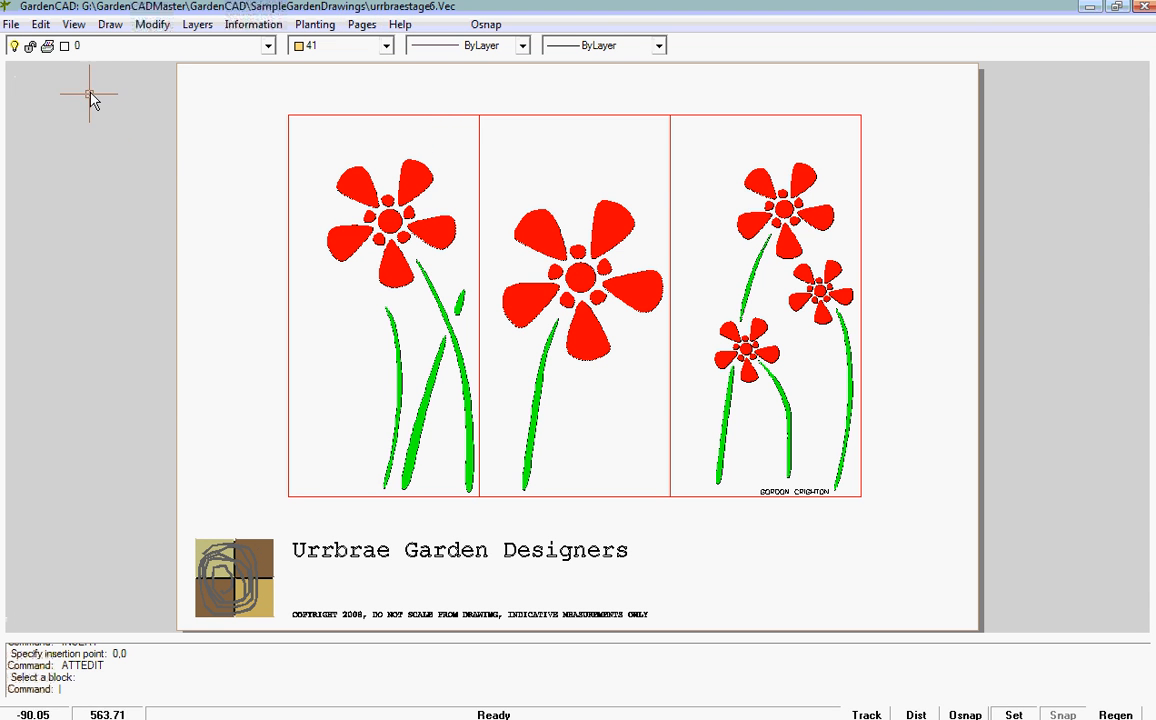
click(40, 24)
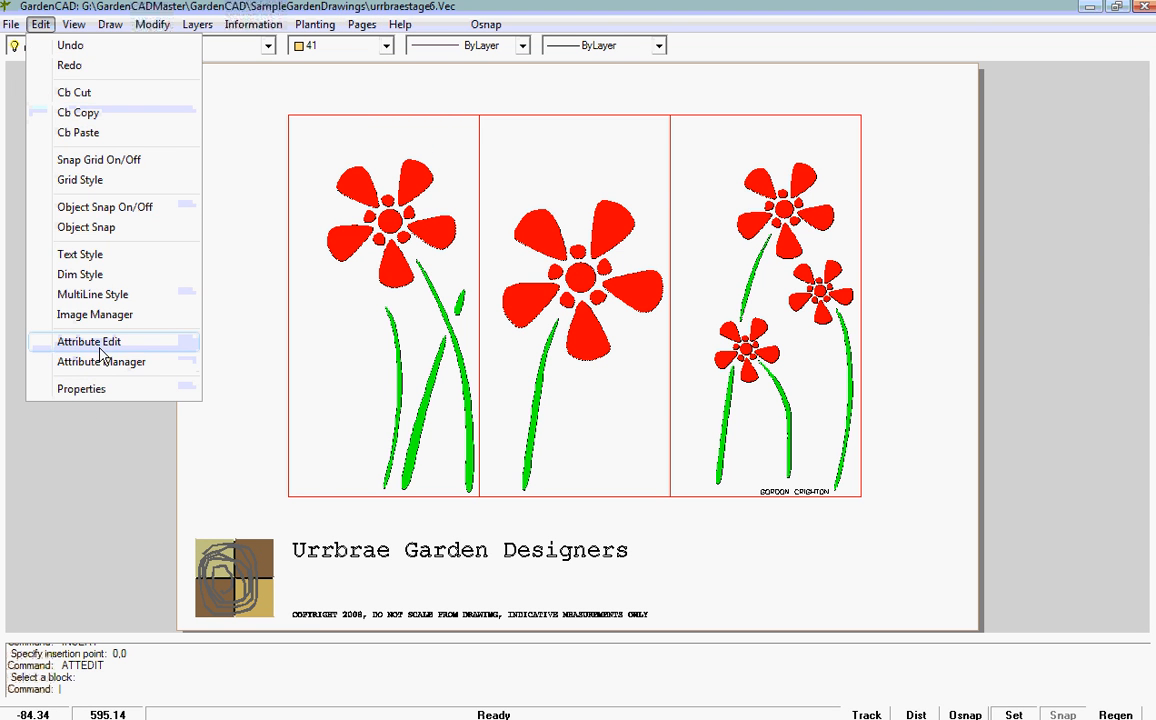
click(95, 344)
click(372, 555)
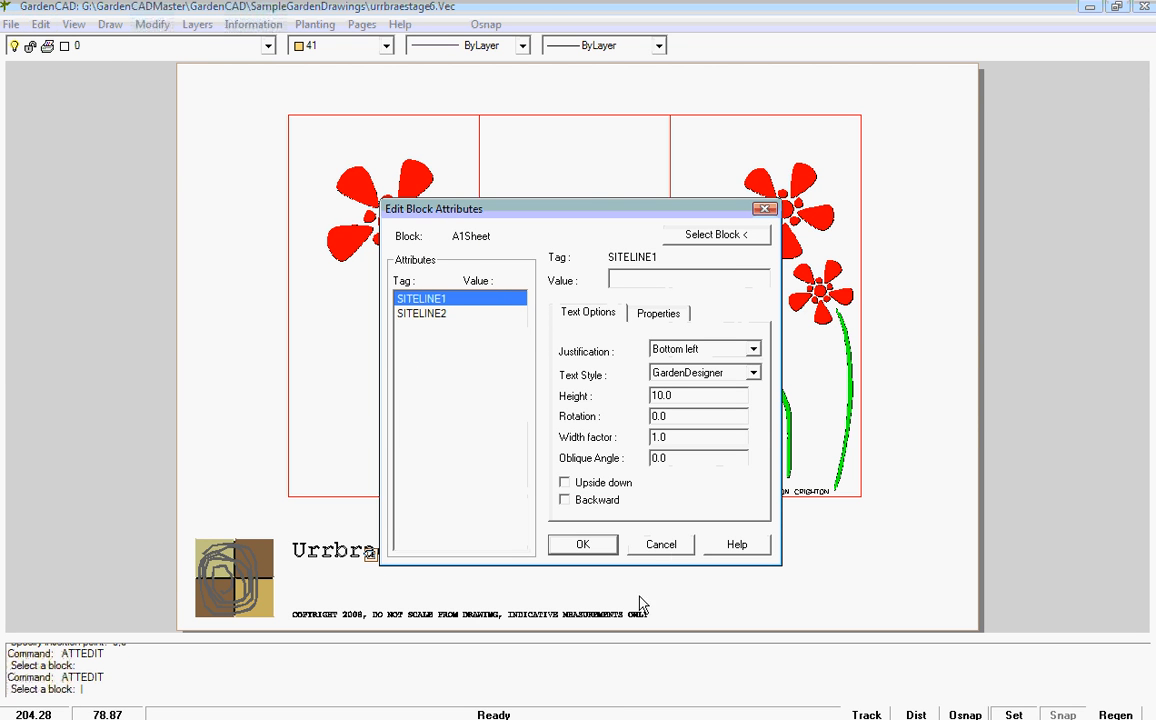
click(661, 544)
scroll(414, 551, down, 1)
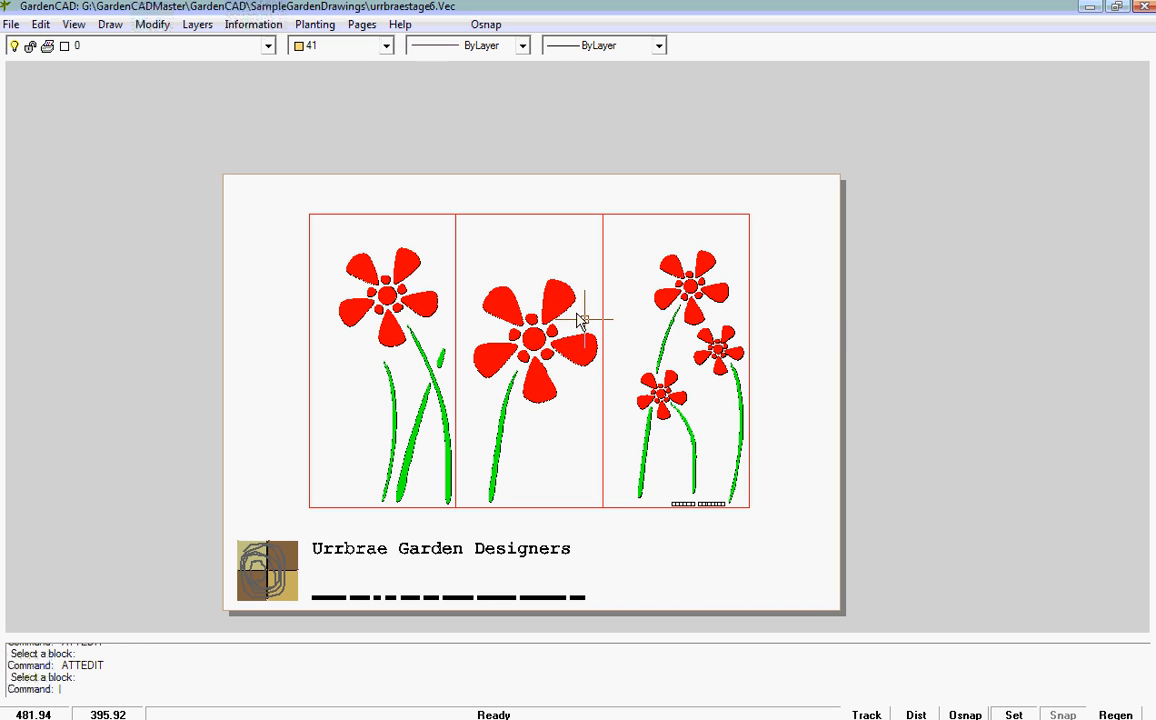
Step: Switch to the first page and examine the model's garden plan around the artwork, tree ferns and planting at its far end
click(358, 24)
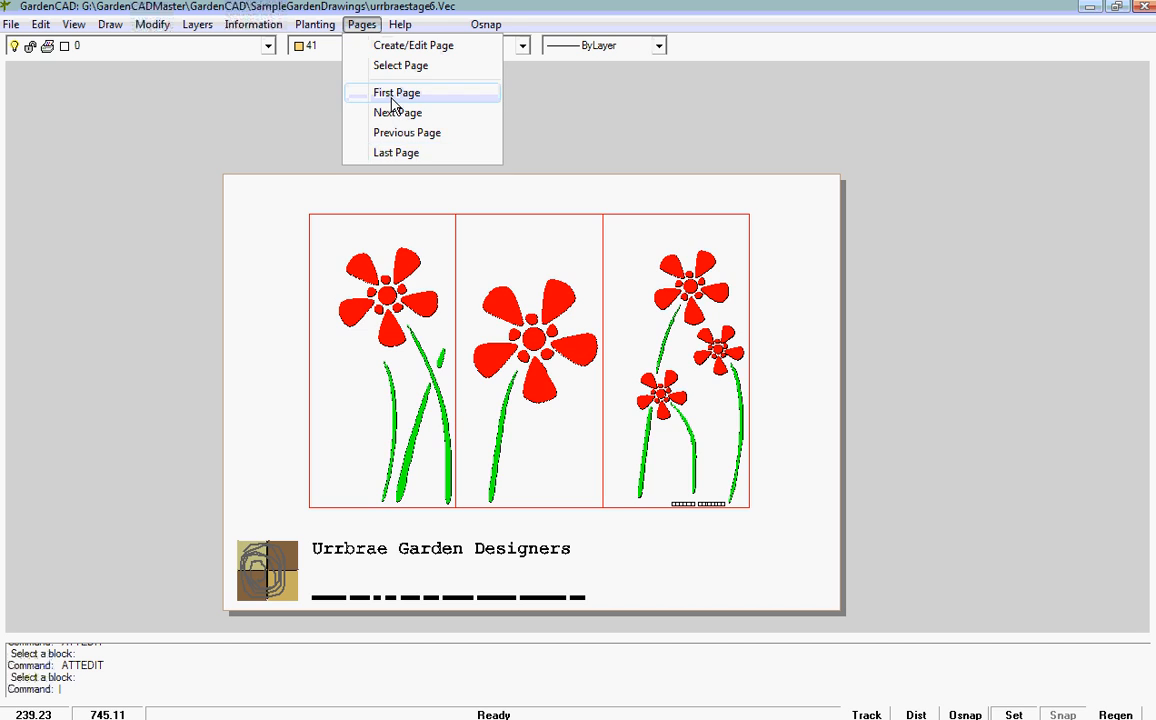
click(358, 93)
scroll(582, 320, down, 3)
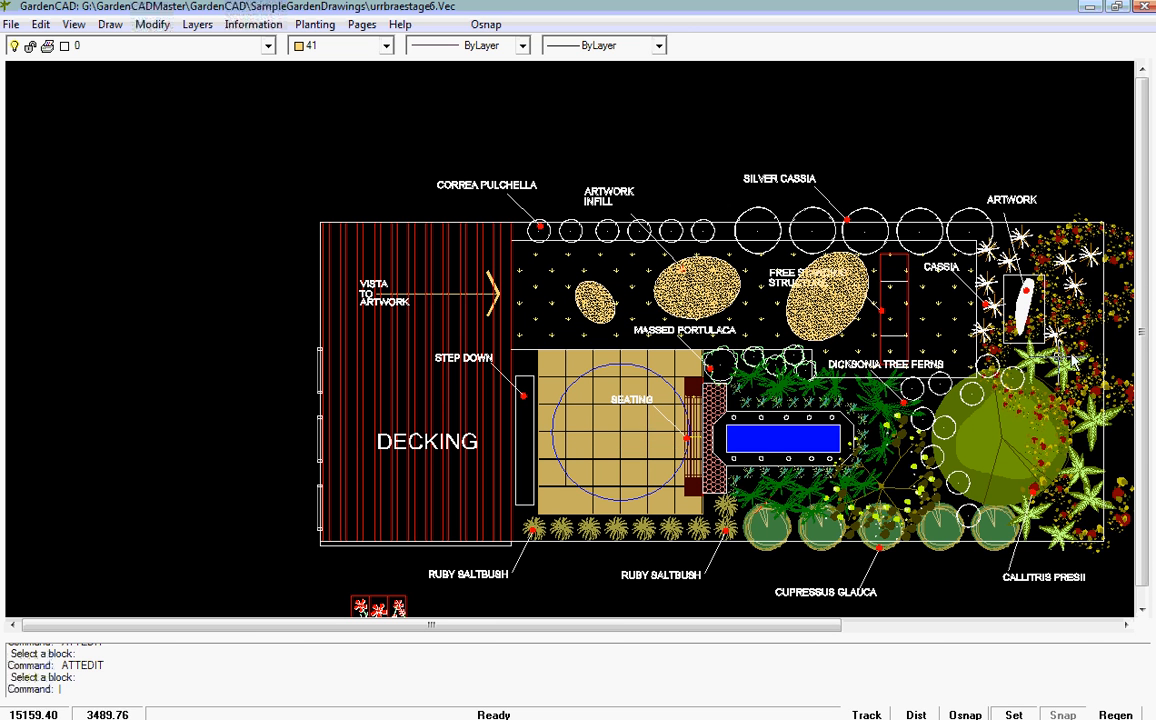
scroll(1020, 301, up, 2)
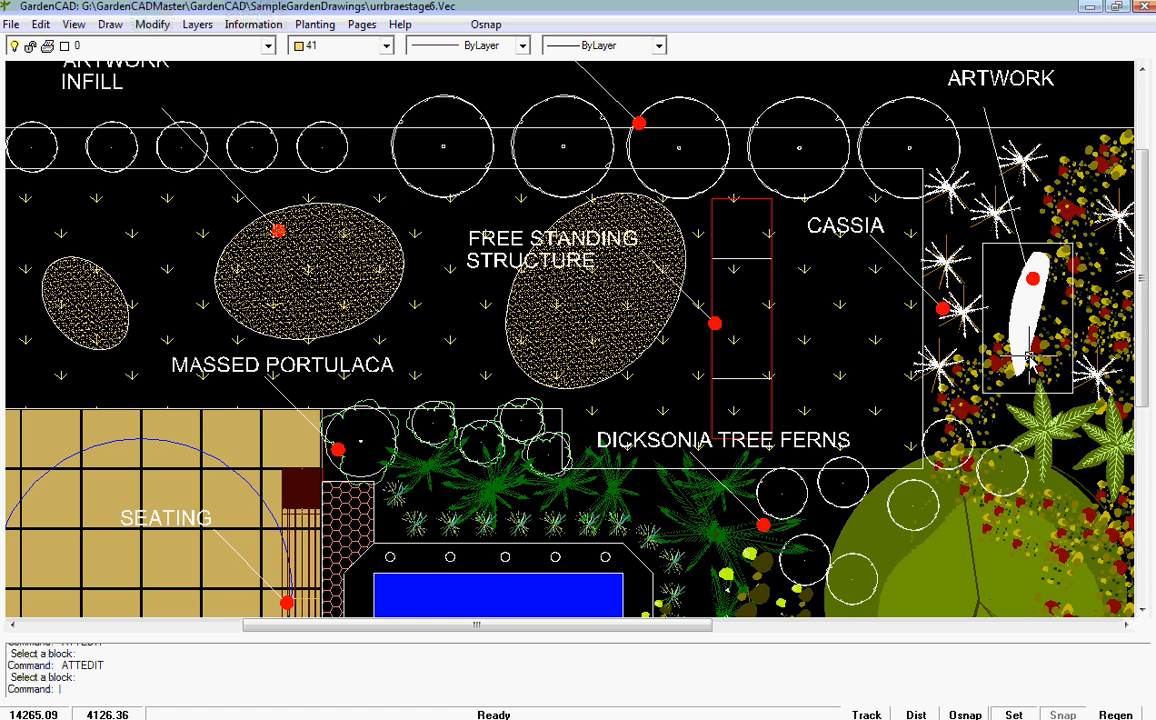
middle_drag(1031, 347, 729, 256)
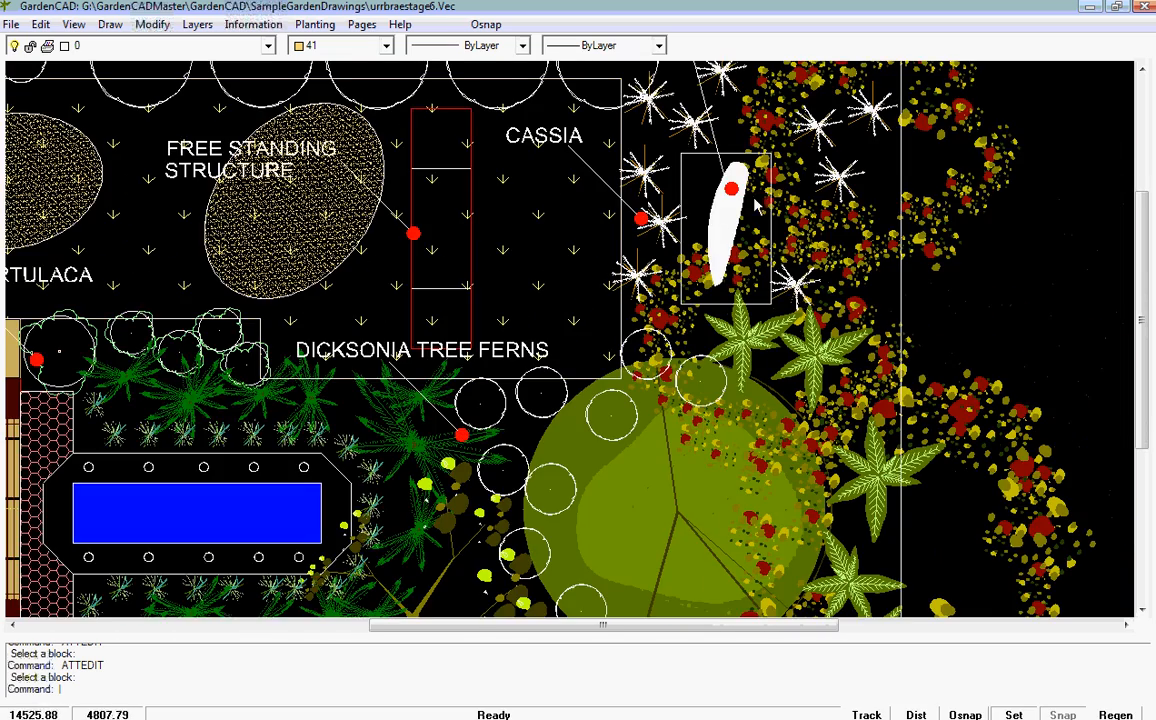
scroll(716, 214, down, 2)
scroll(716, 224, down, 1)
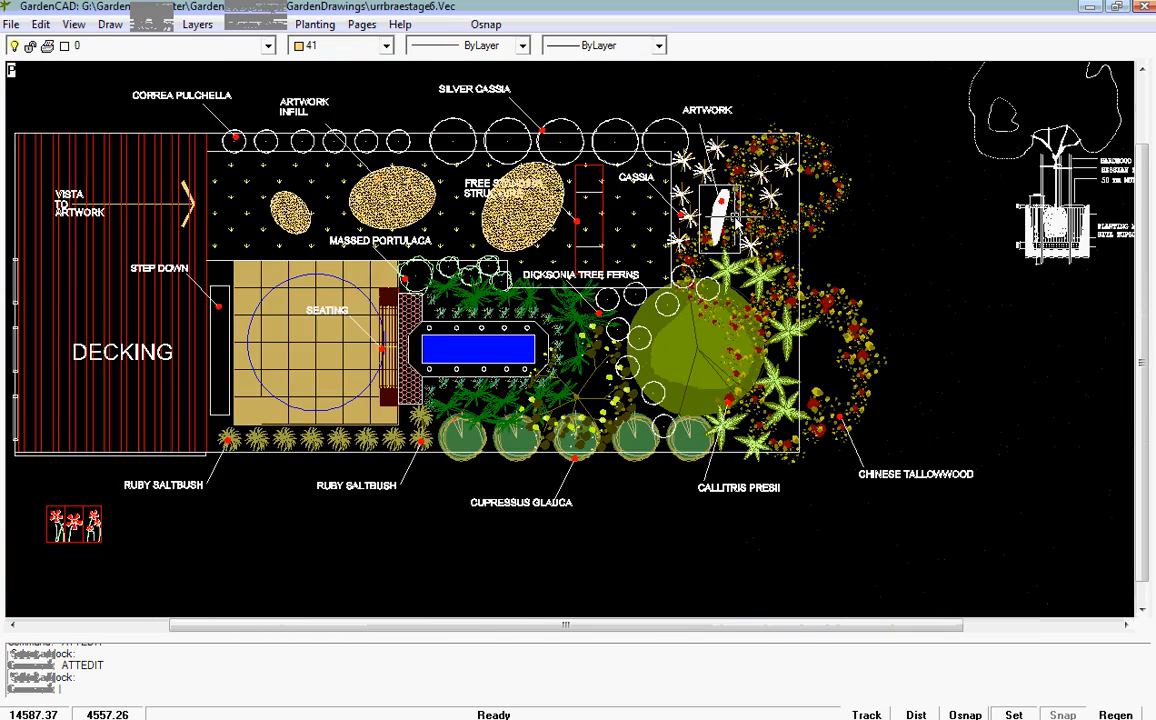
scroll(735, 220, up, 2)
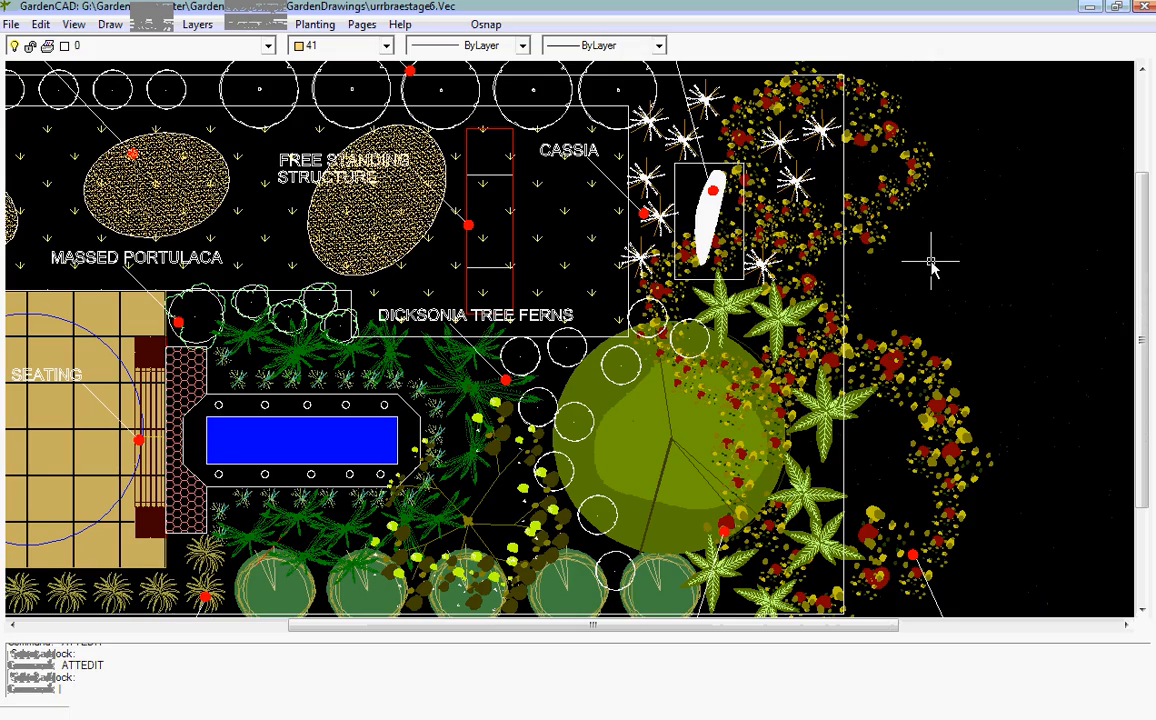